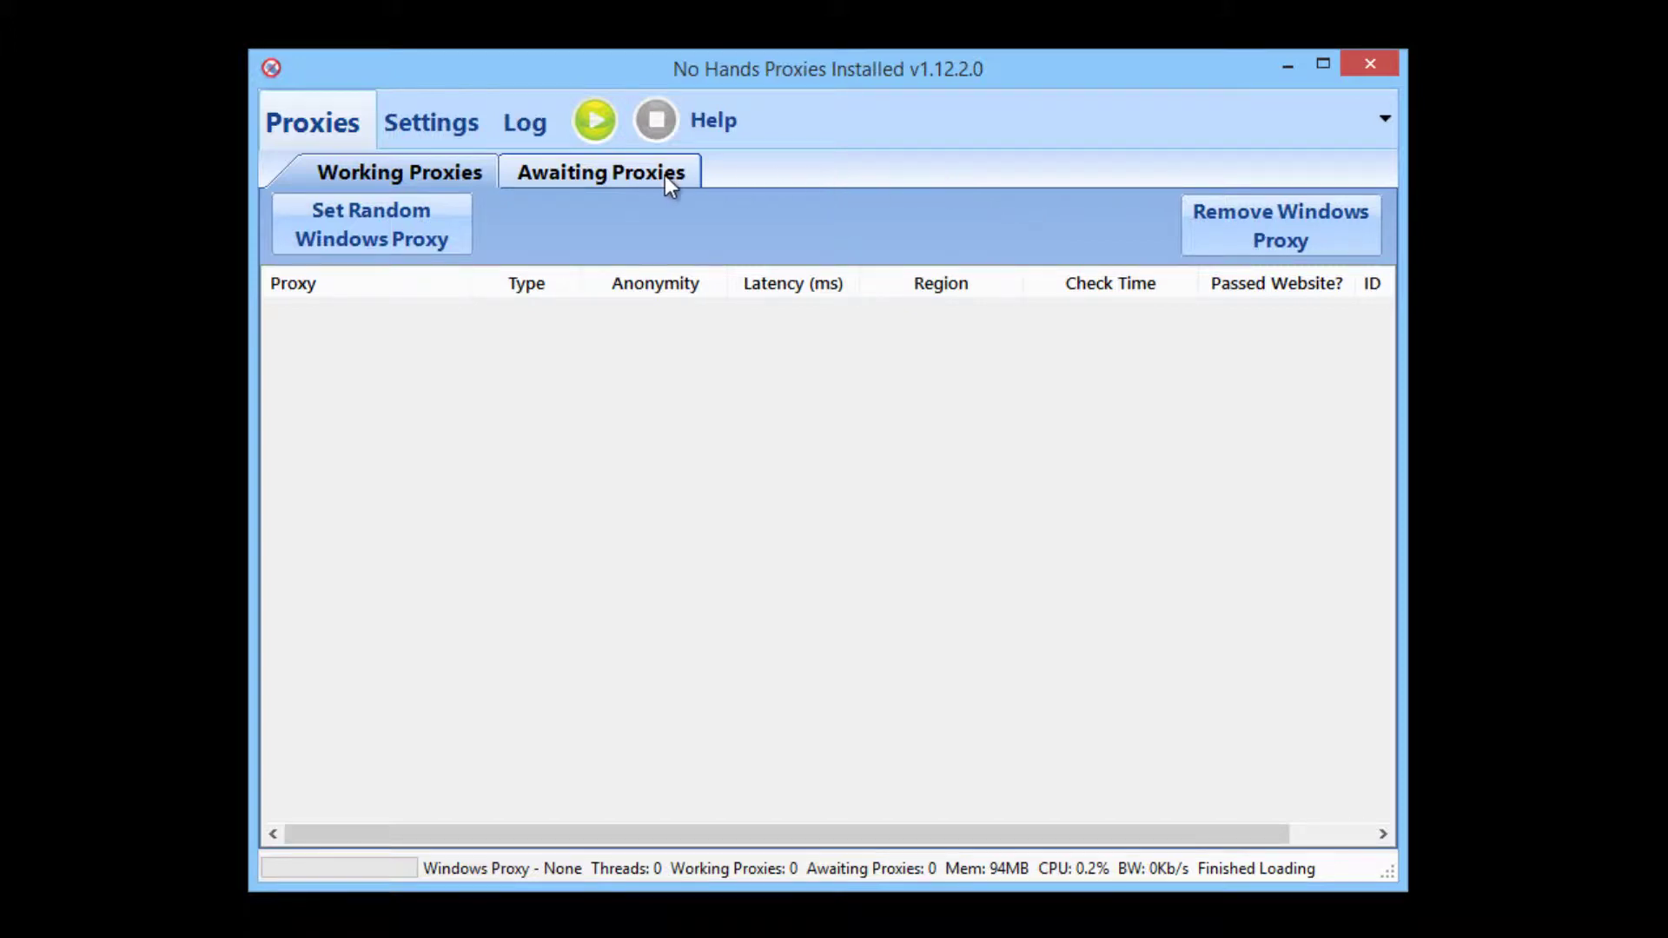
- Save the proxy testing settings with Google Search as the only checked website and Transparent minimum anonymity
click(435, 125)
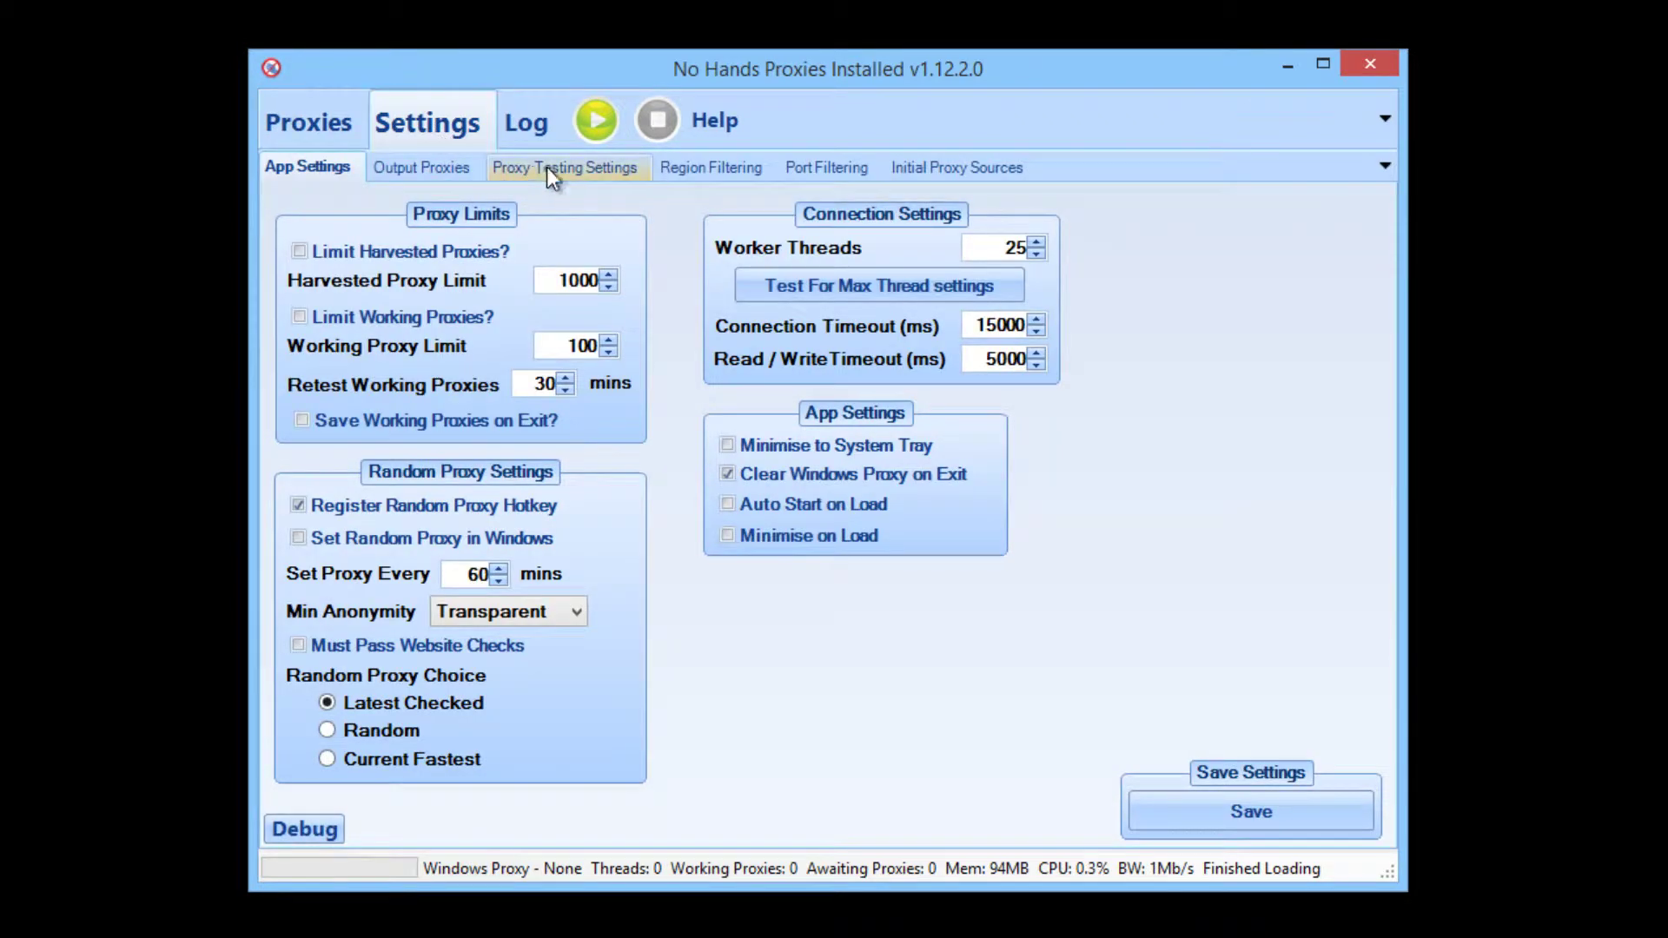
click(582, 172)
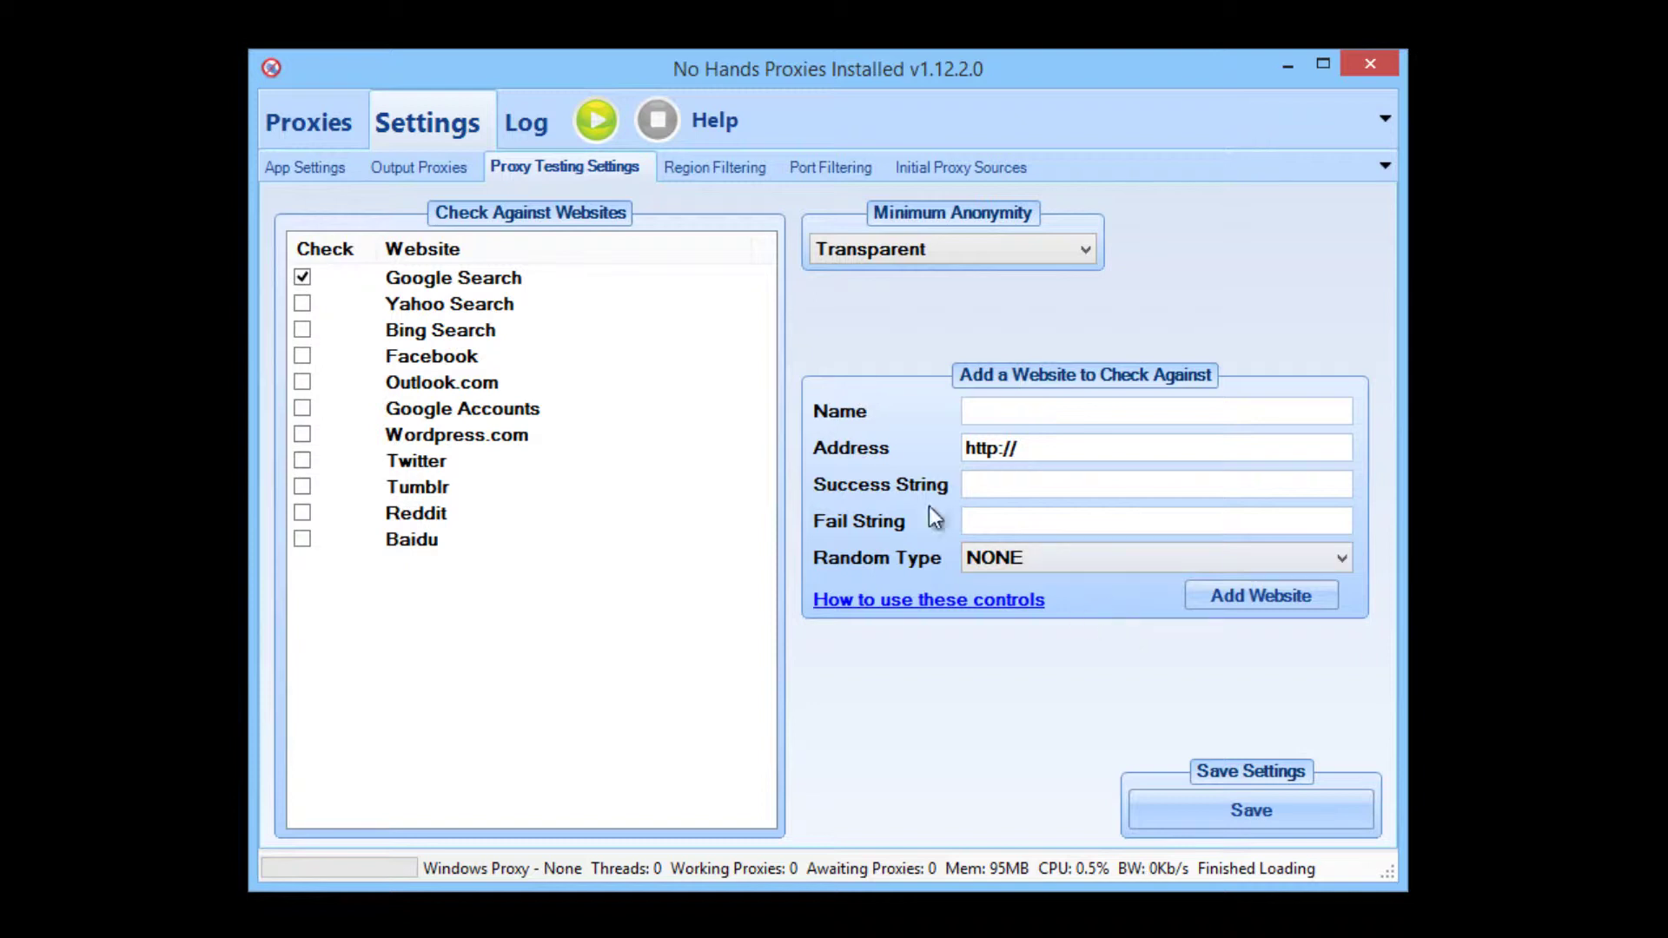
click(1214, 810)
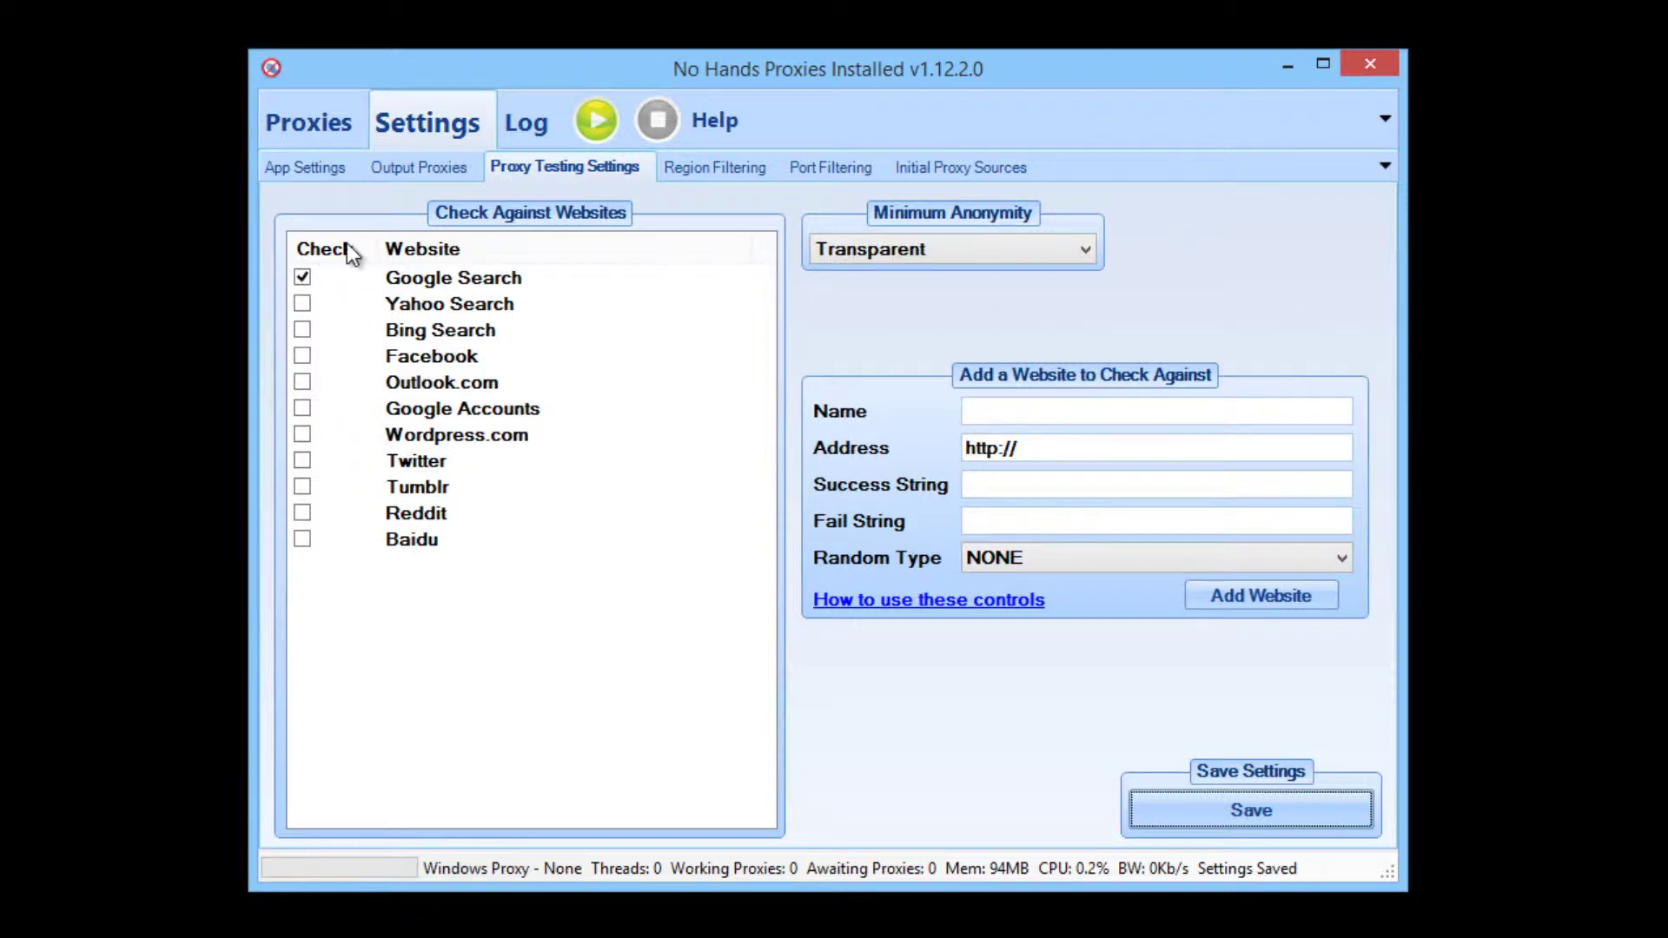
- Add a .txt file output named GoogleProxies in the No Hands SEO folder, limited to proxies that passed the Google Search check
click(422, 174)
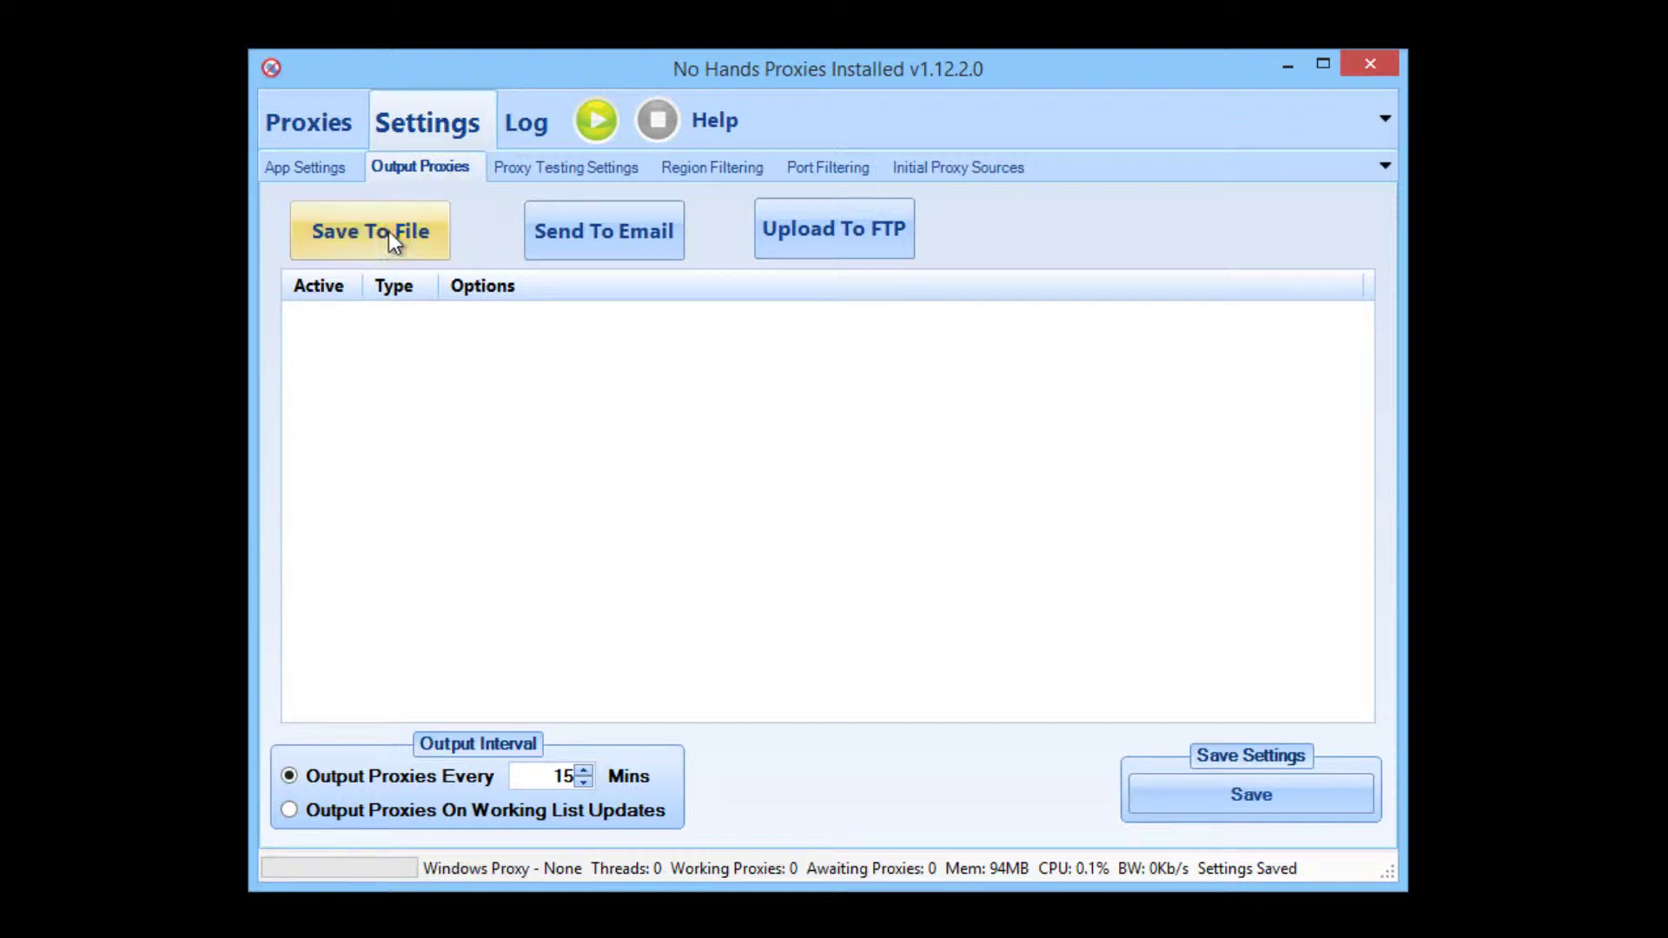
click(363, 229)
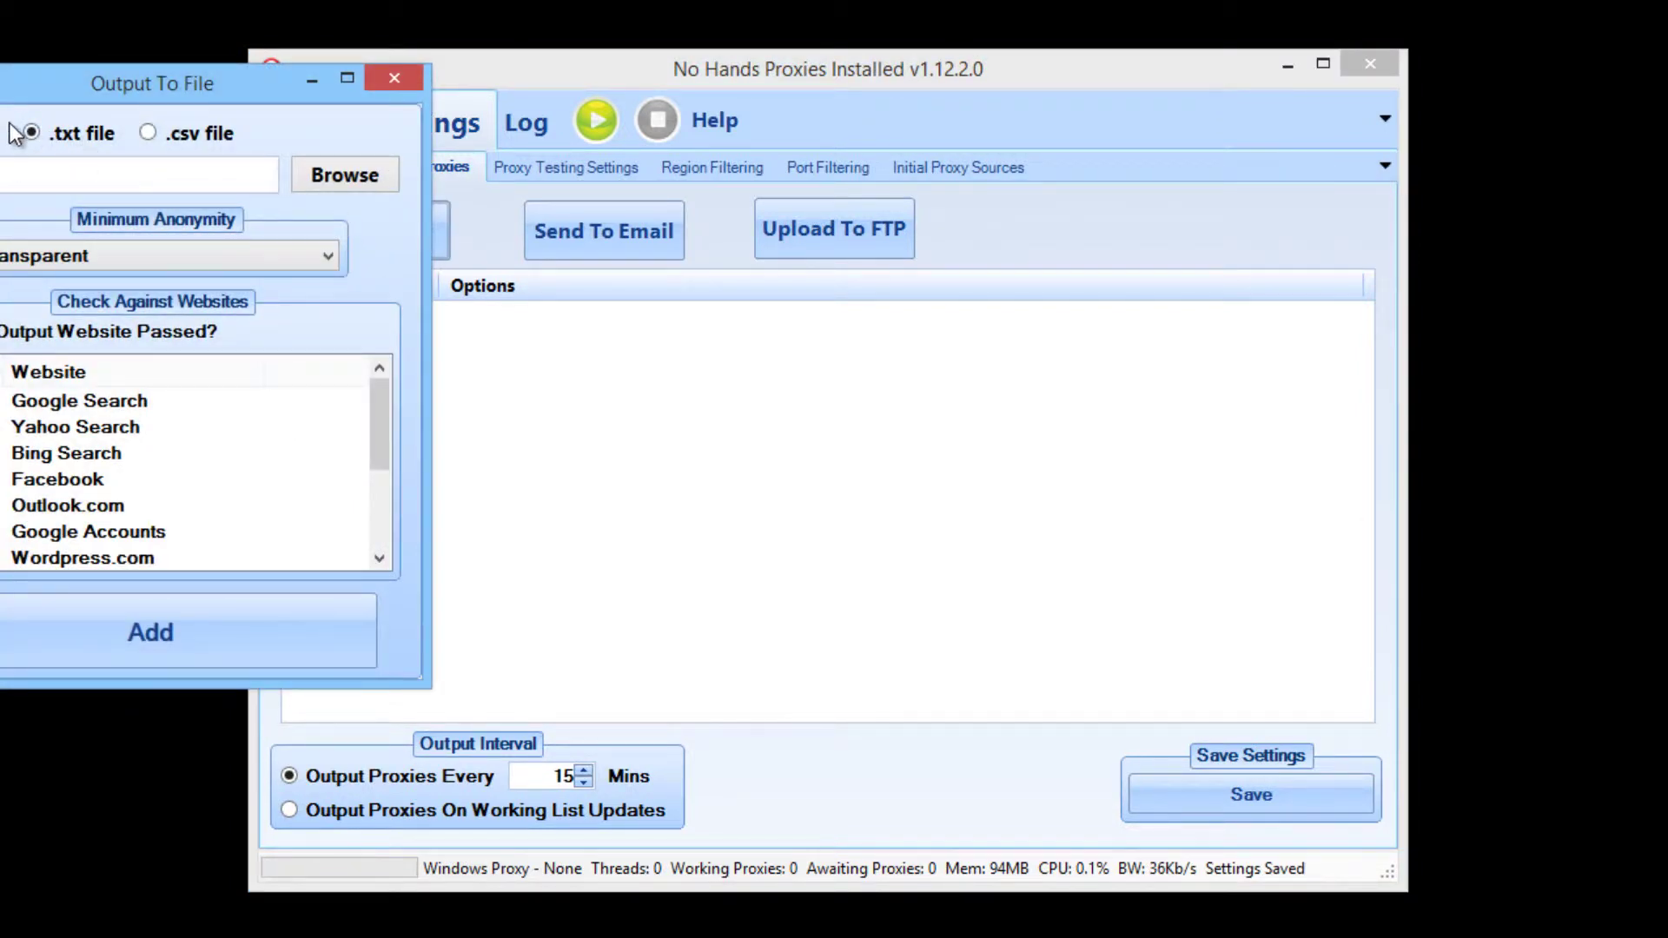
drag(98, 98, 735, 176)
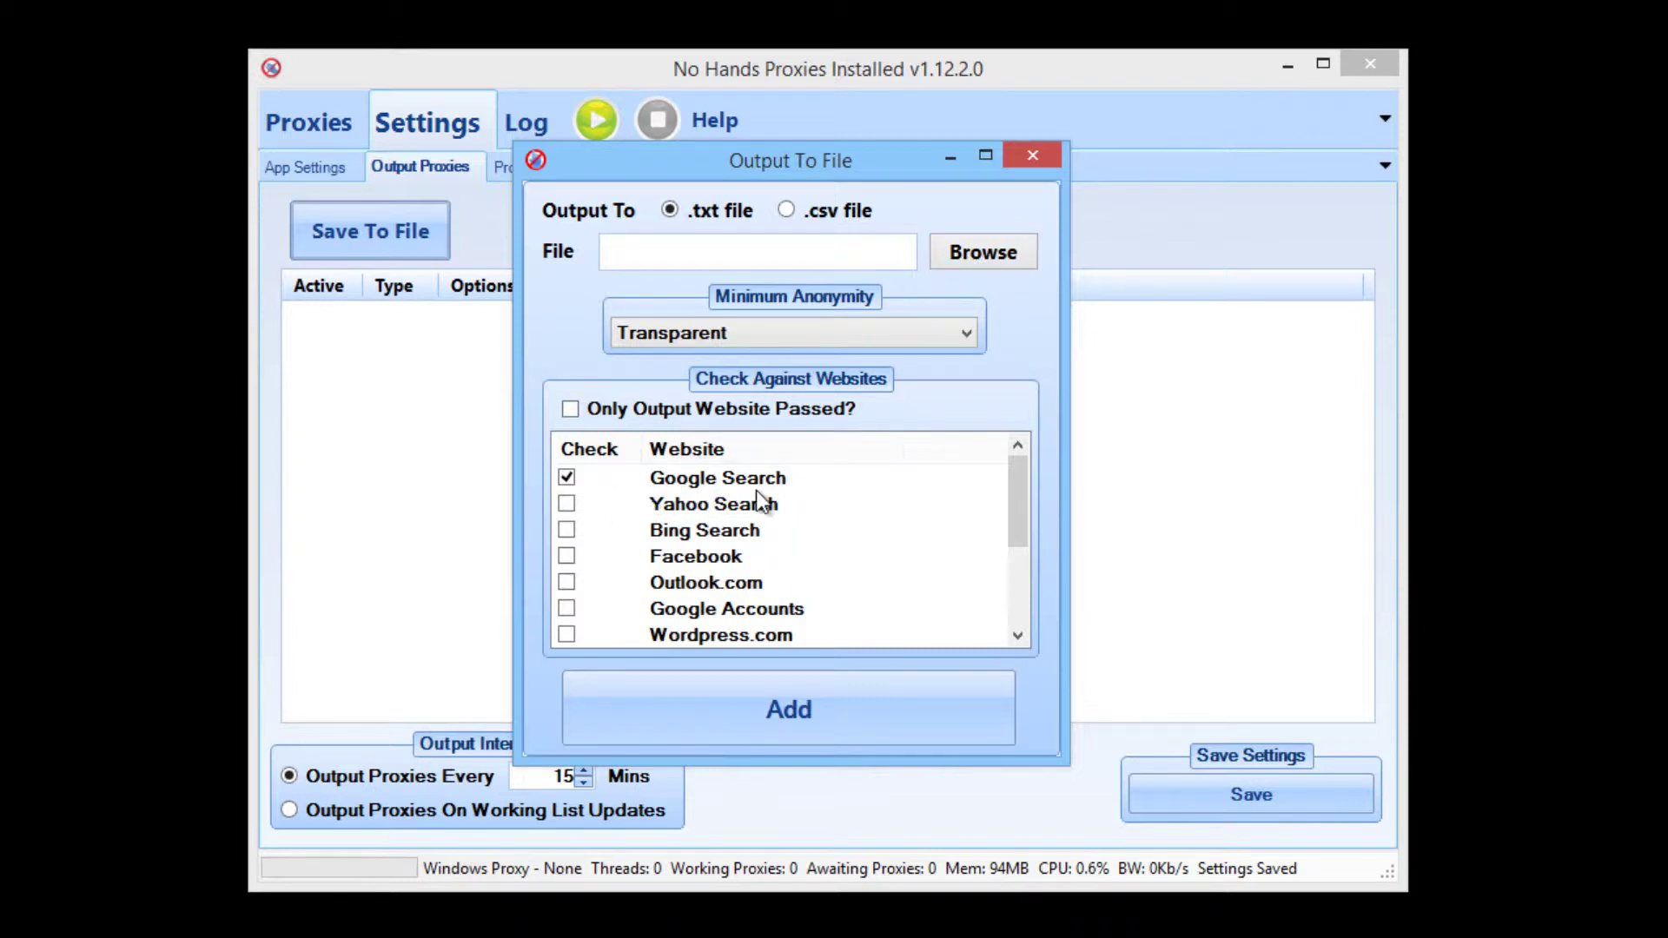
click(571, 411)
click(971, 254)
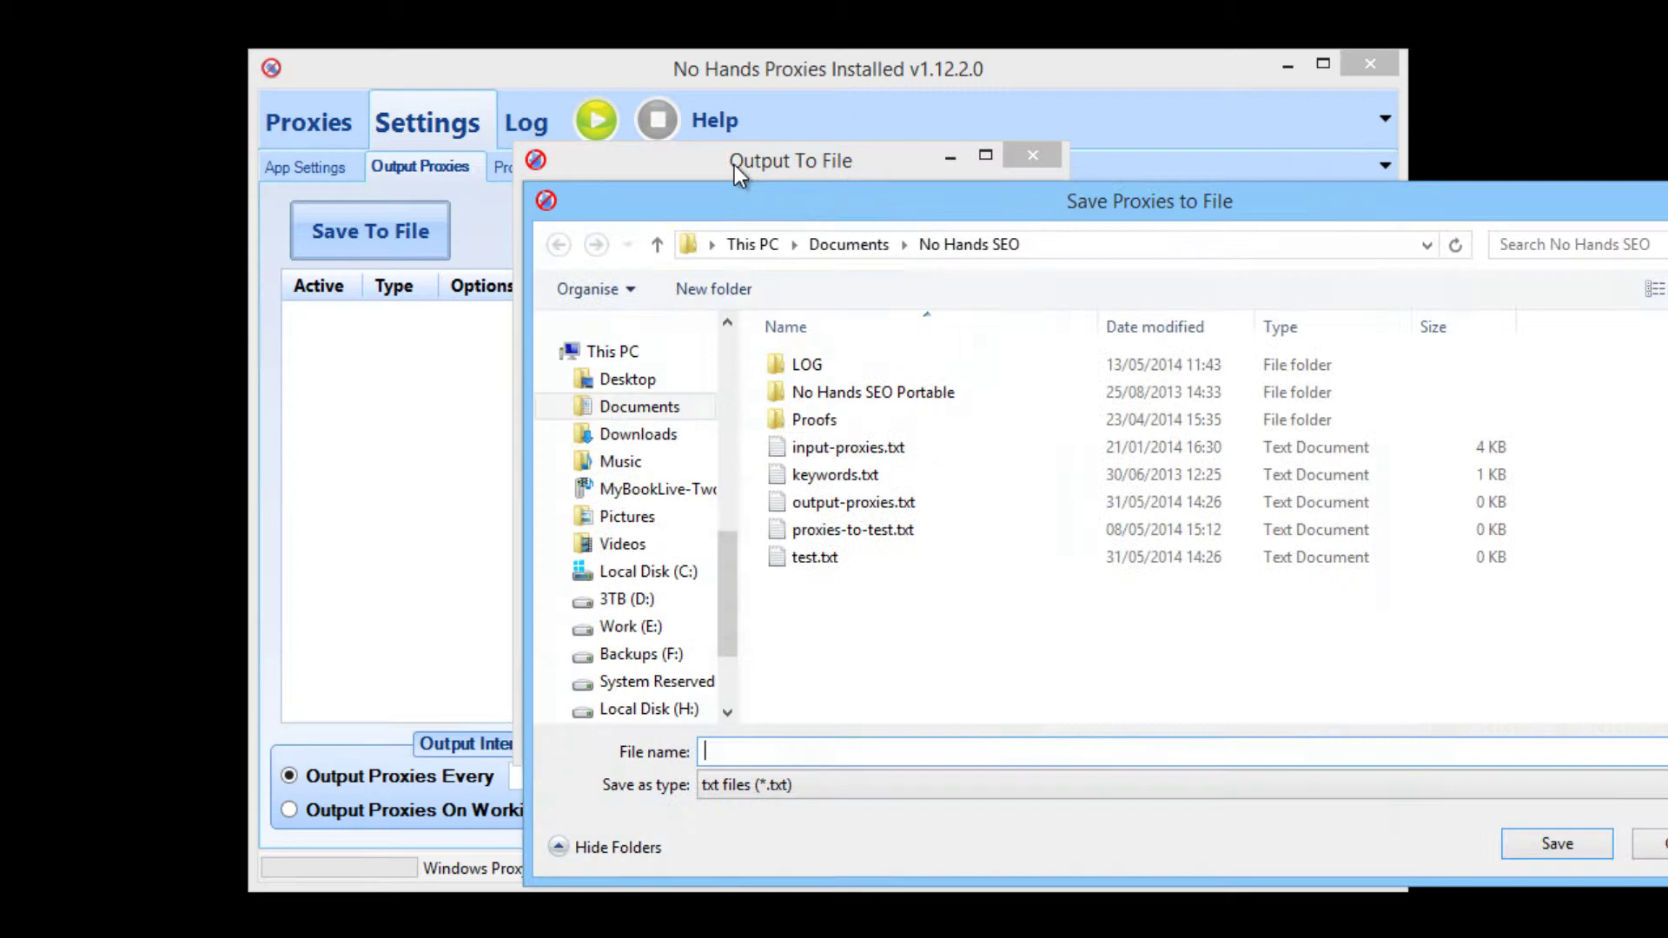
drag(843, 202, 547, 140)
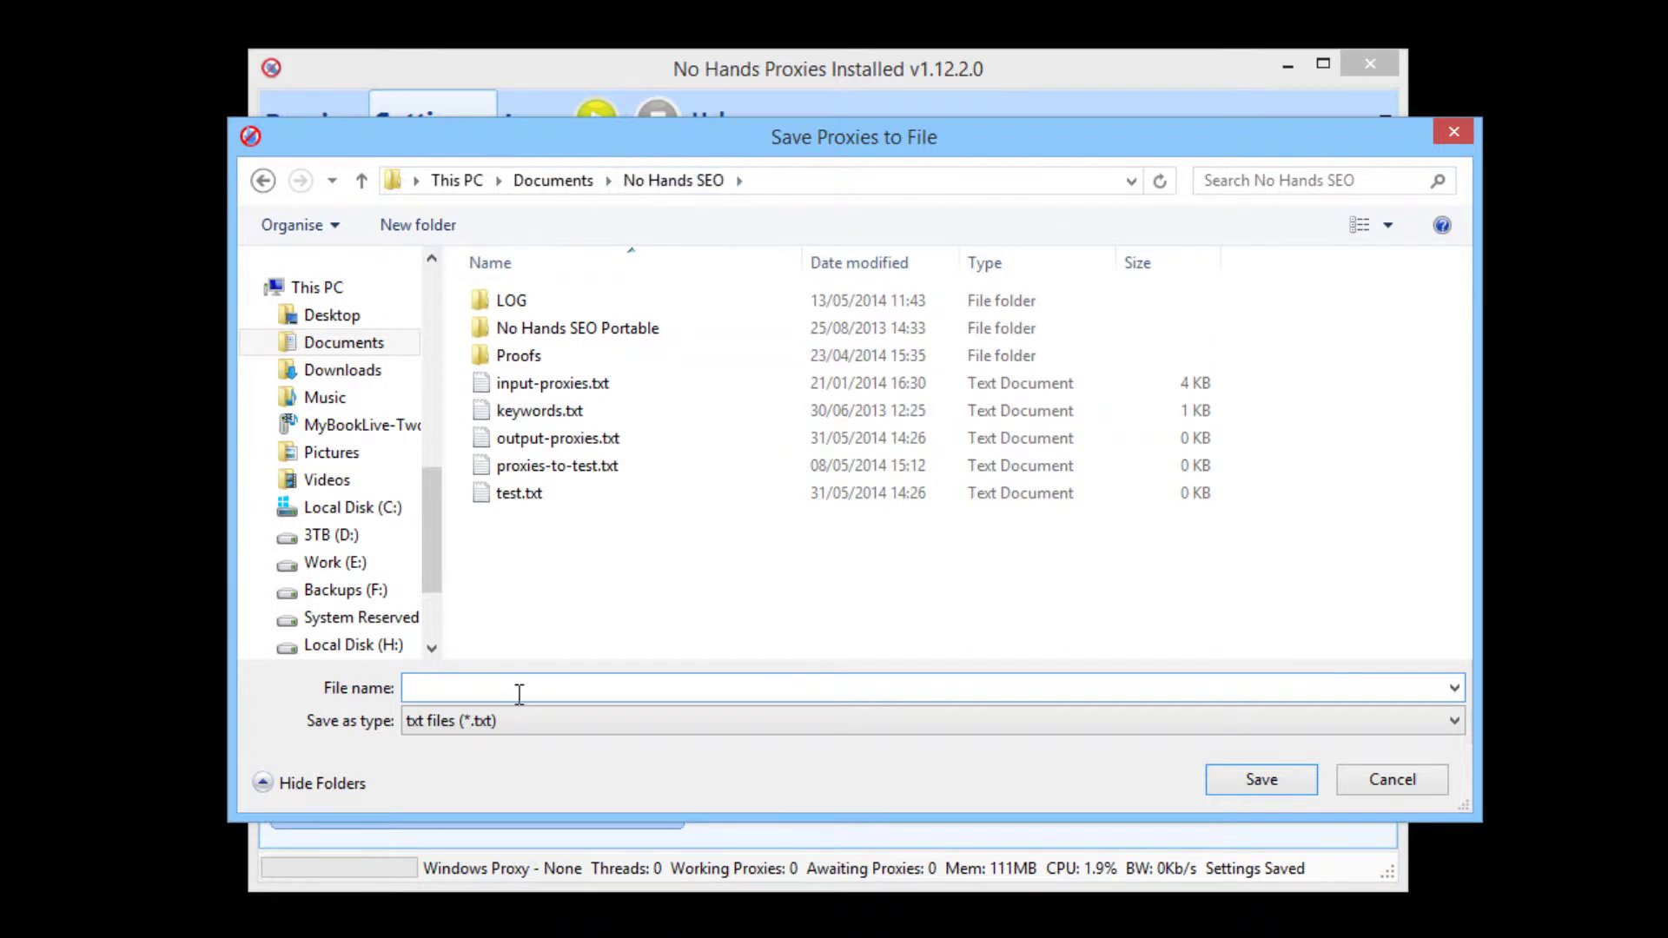
text(GoogleProxies)
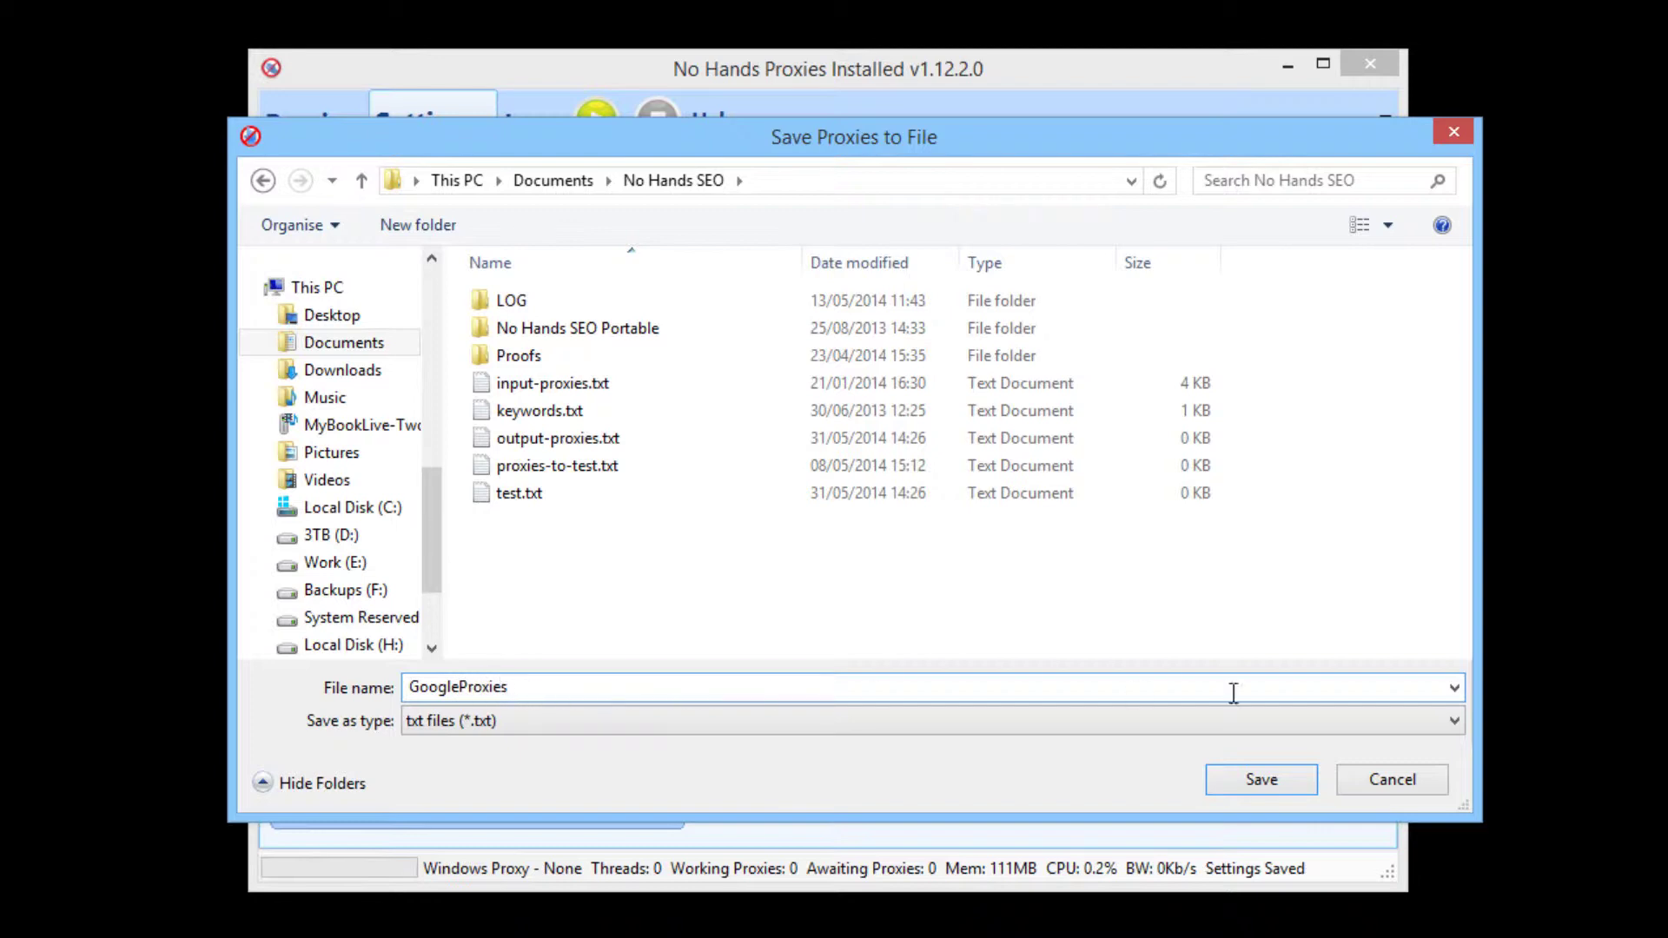
click(1295, 778)
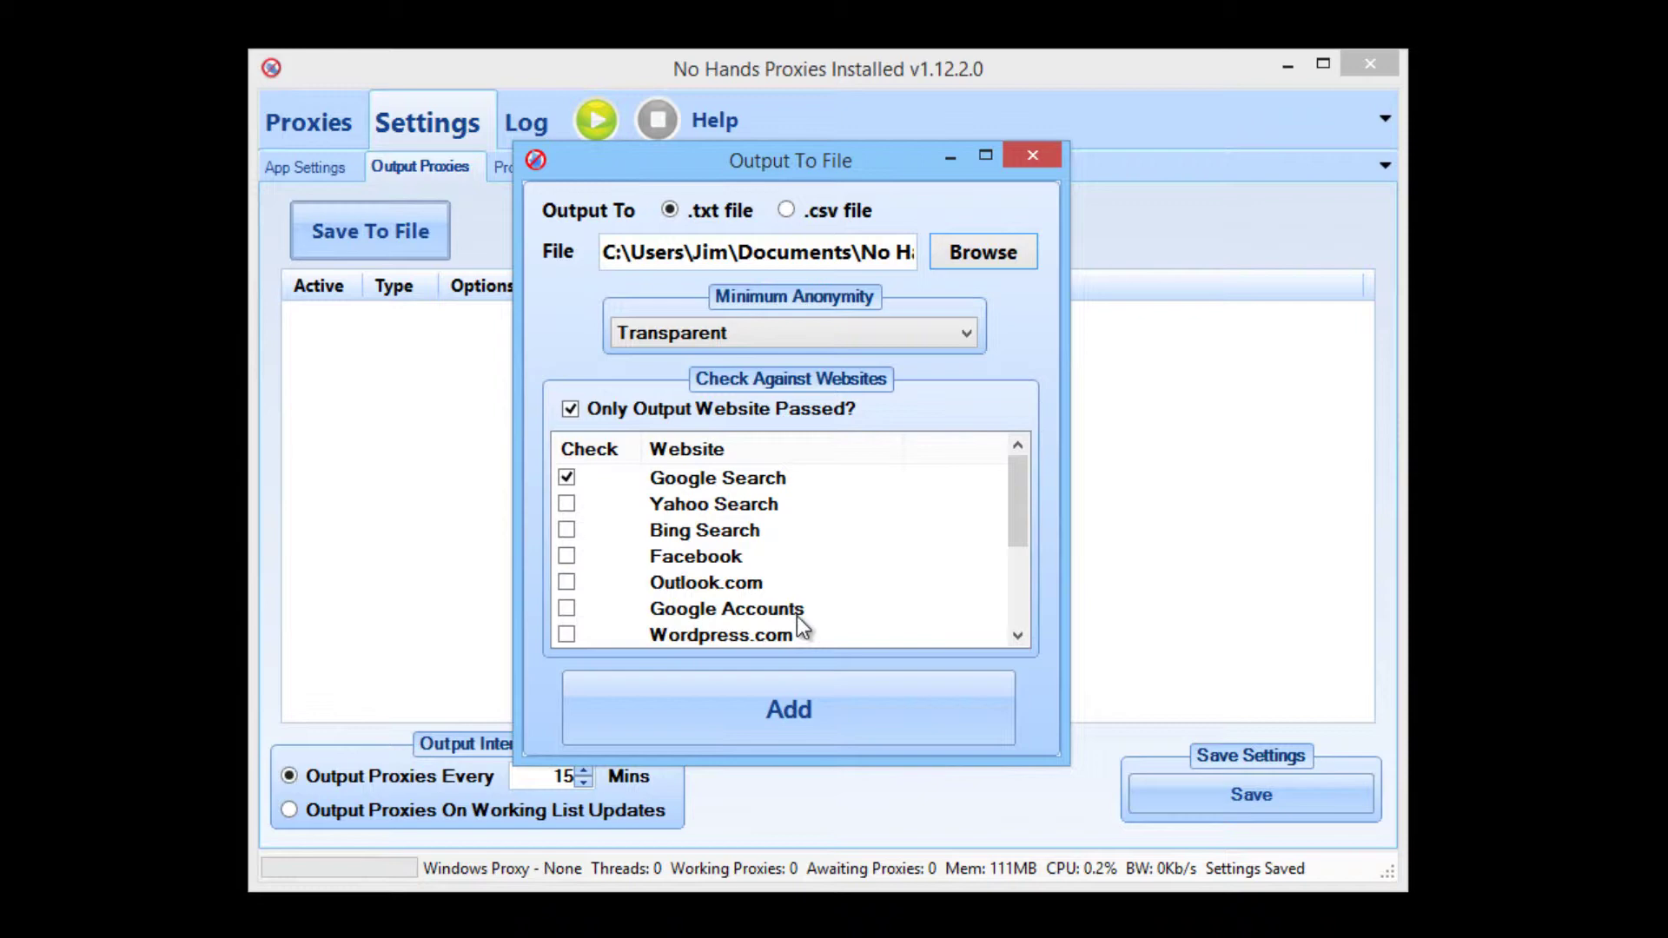
click(744, 700)
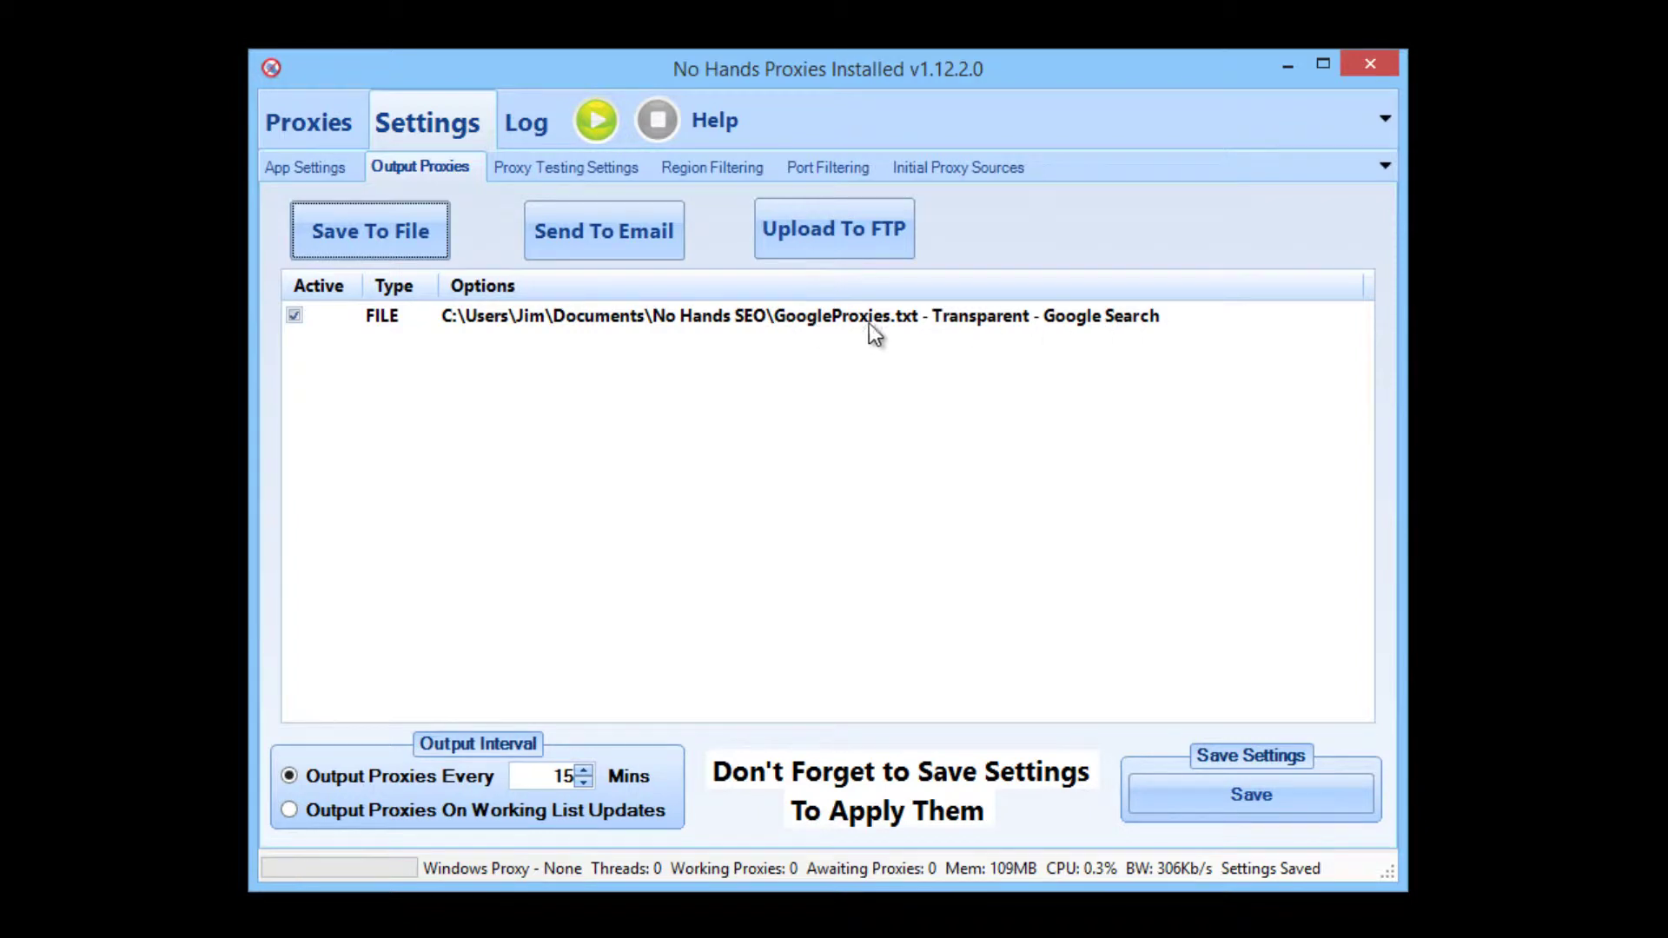
- Add a second .txt file output named PostingProxies in the No Hands SEO folder with Anonymous as its minimum anonymity
click(370, 233)
drag(2, 2, 929, 199)
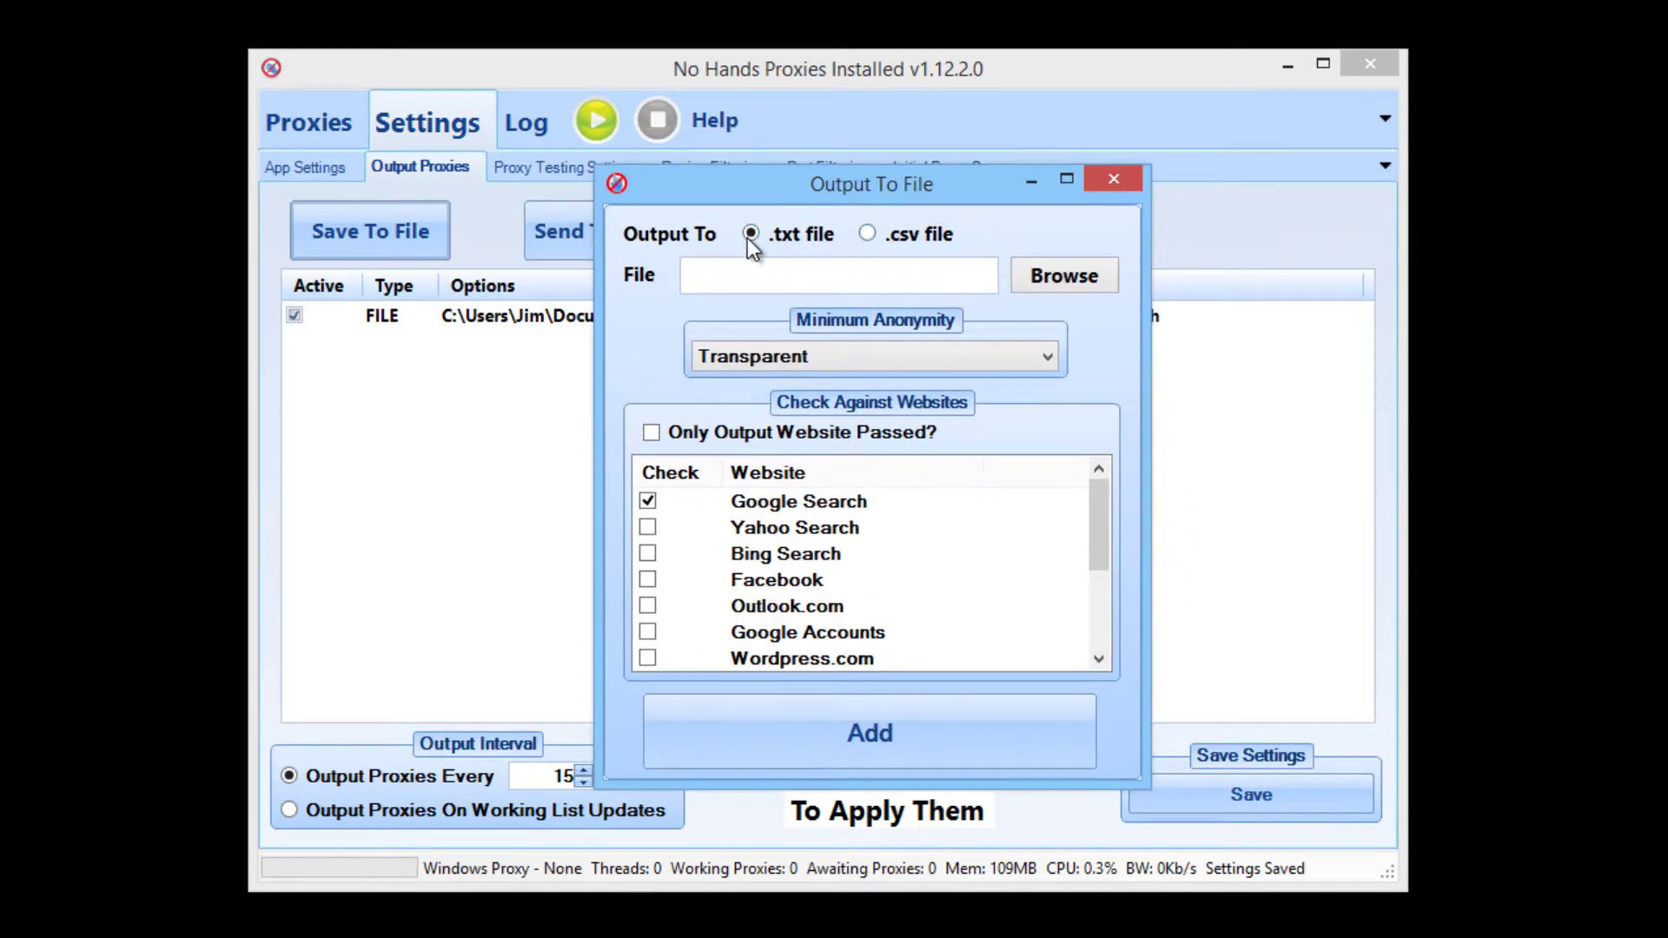
click(1067, 278)
drag(1063, 231, 633, 136)
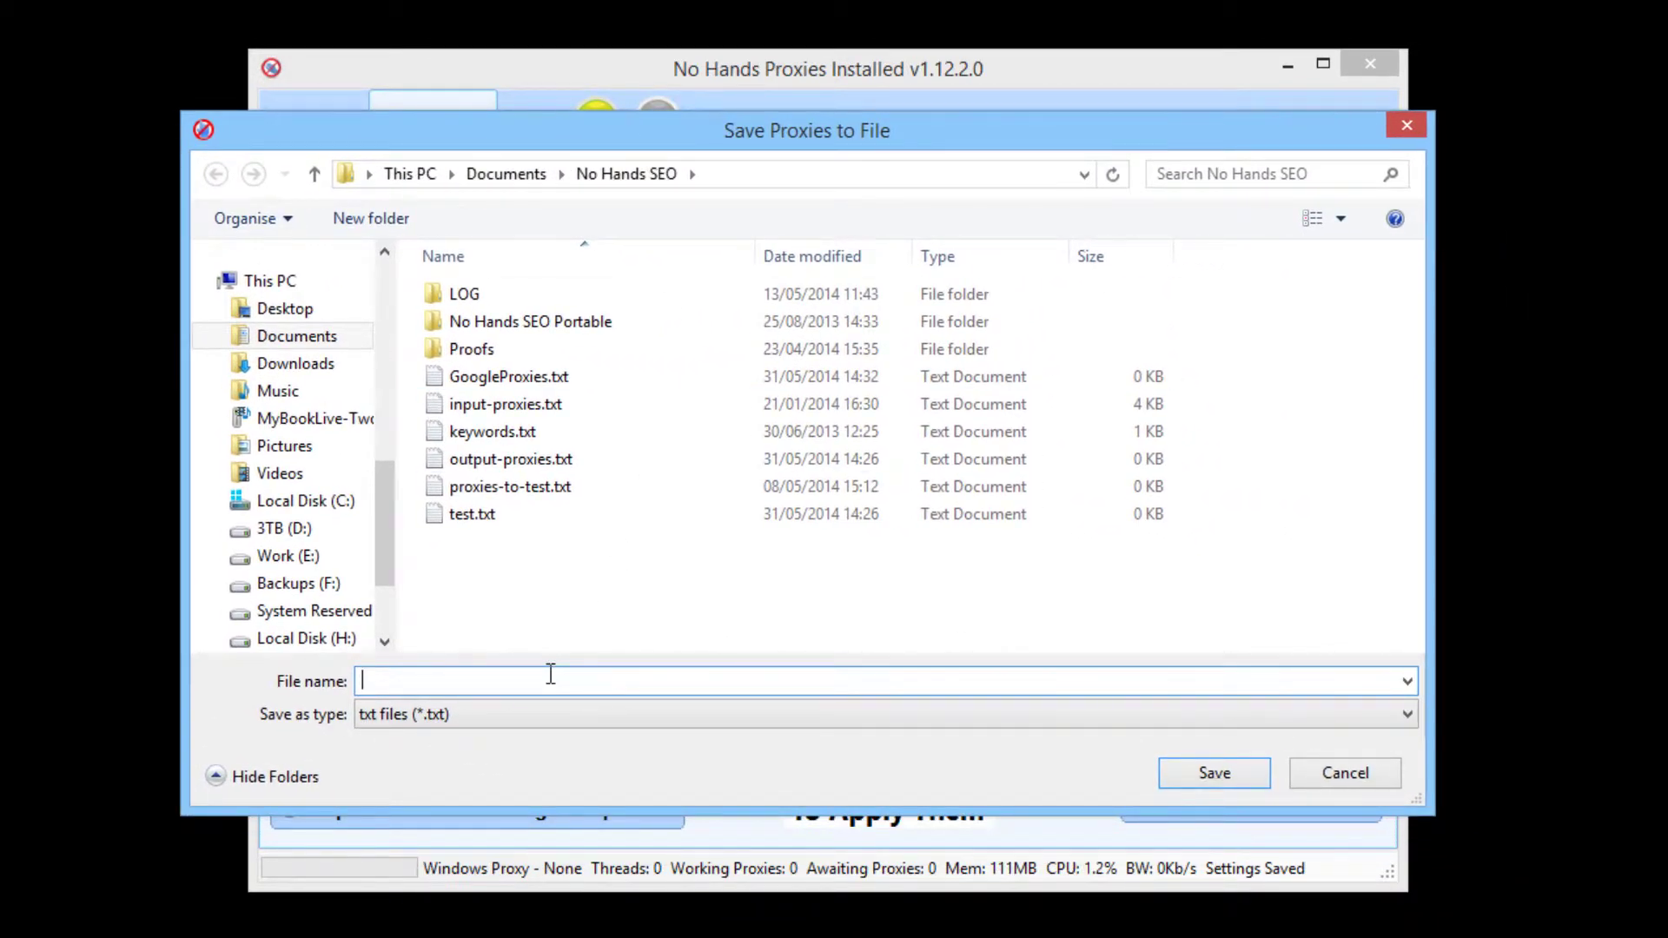
text(PostingProxies)
click(1253, 780)
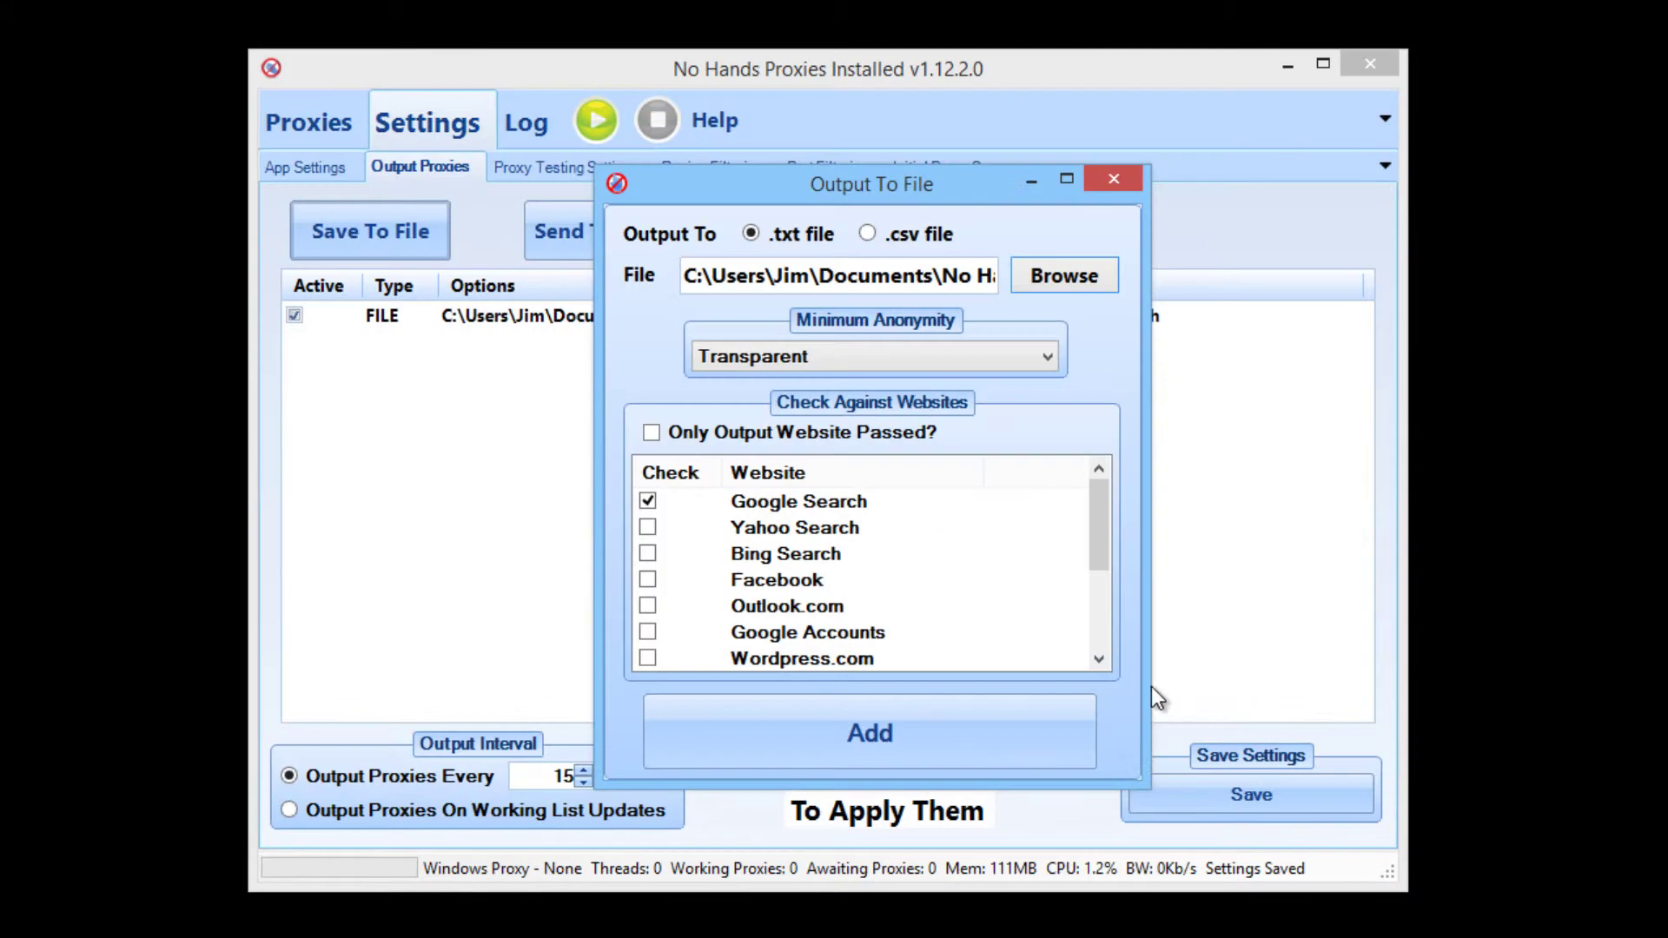
click(846, 359)
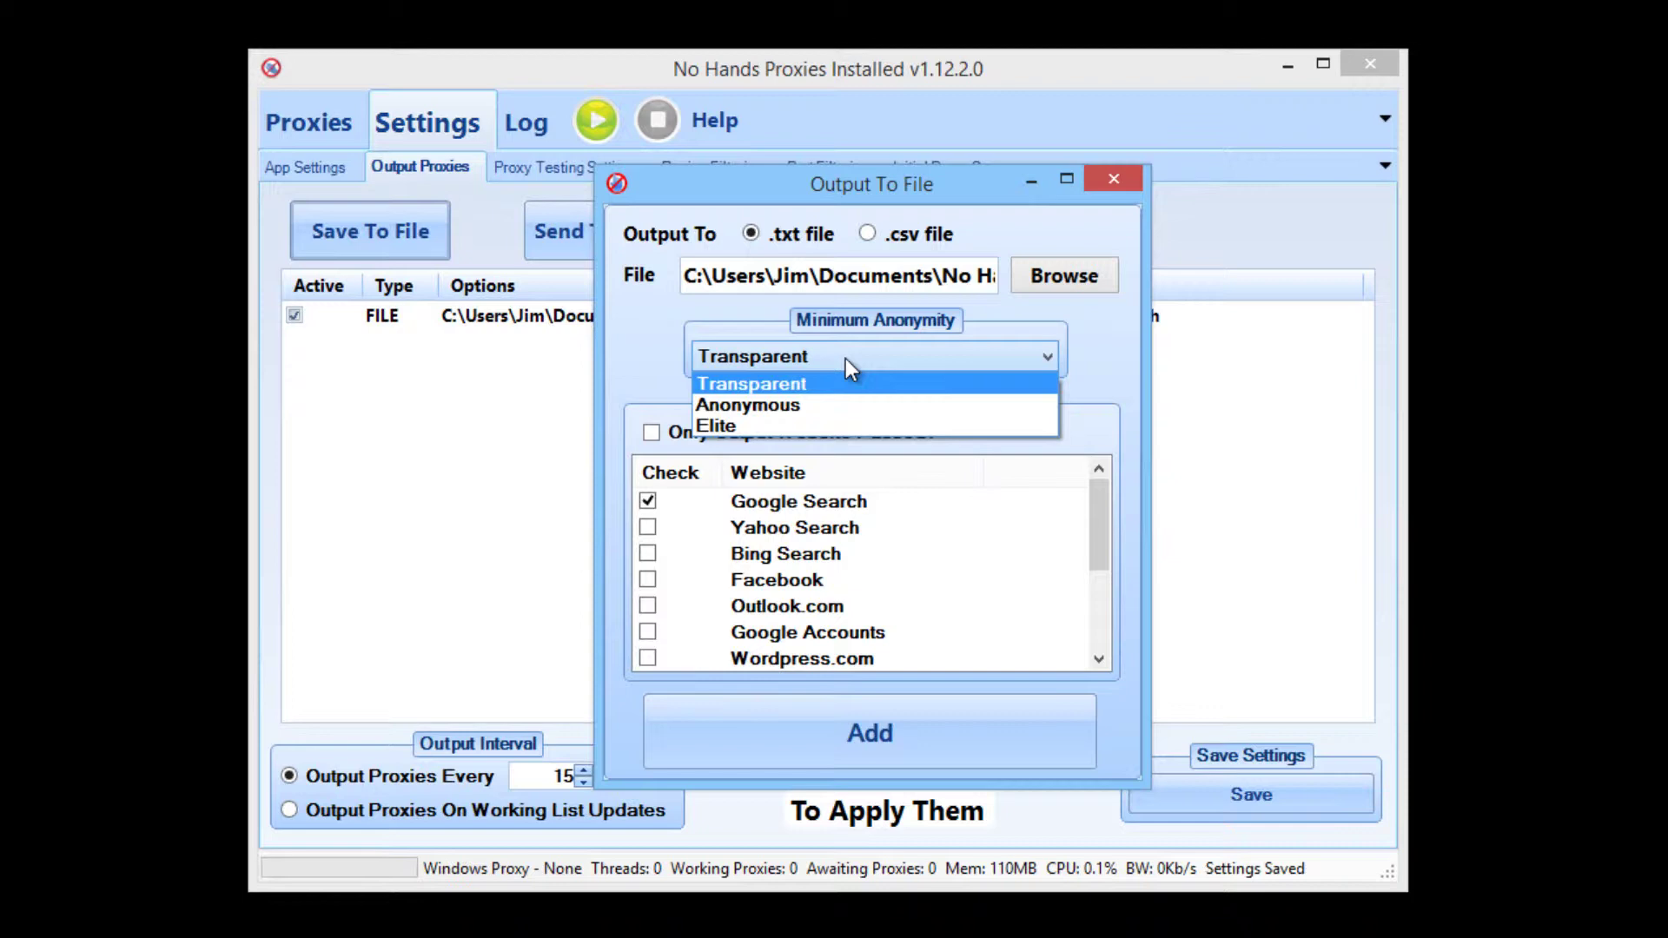
click(834, 402)
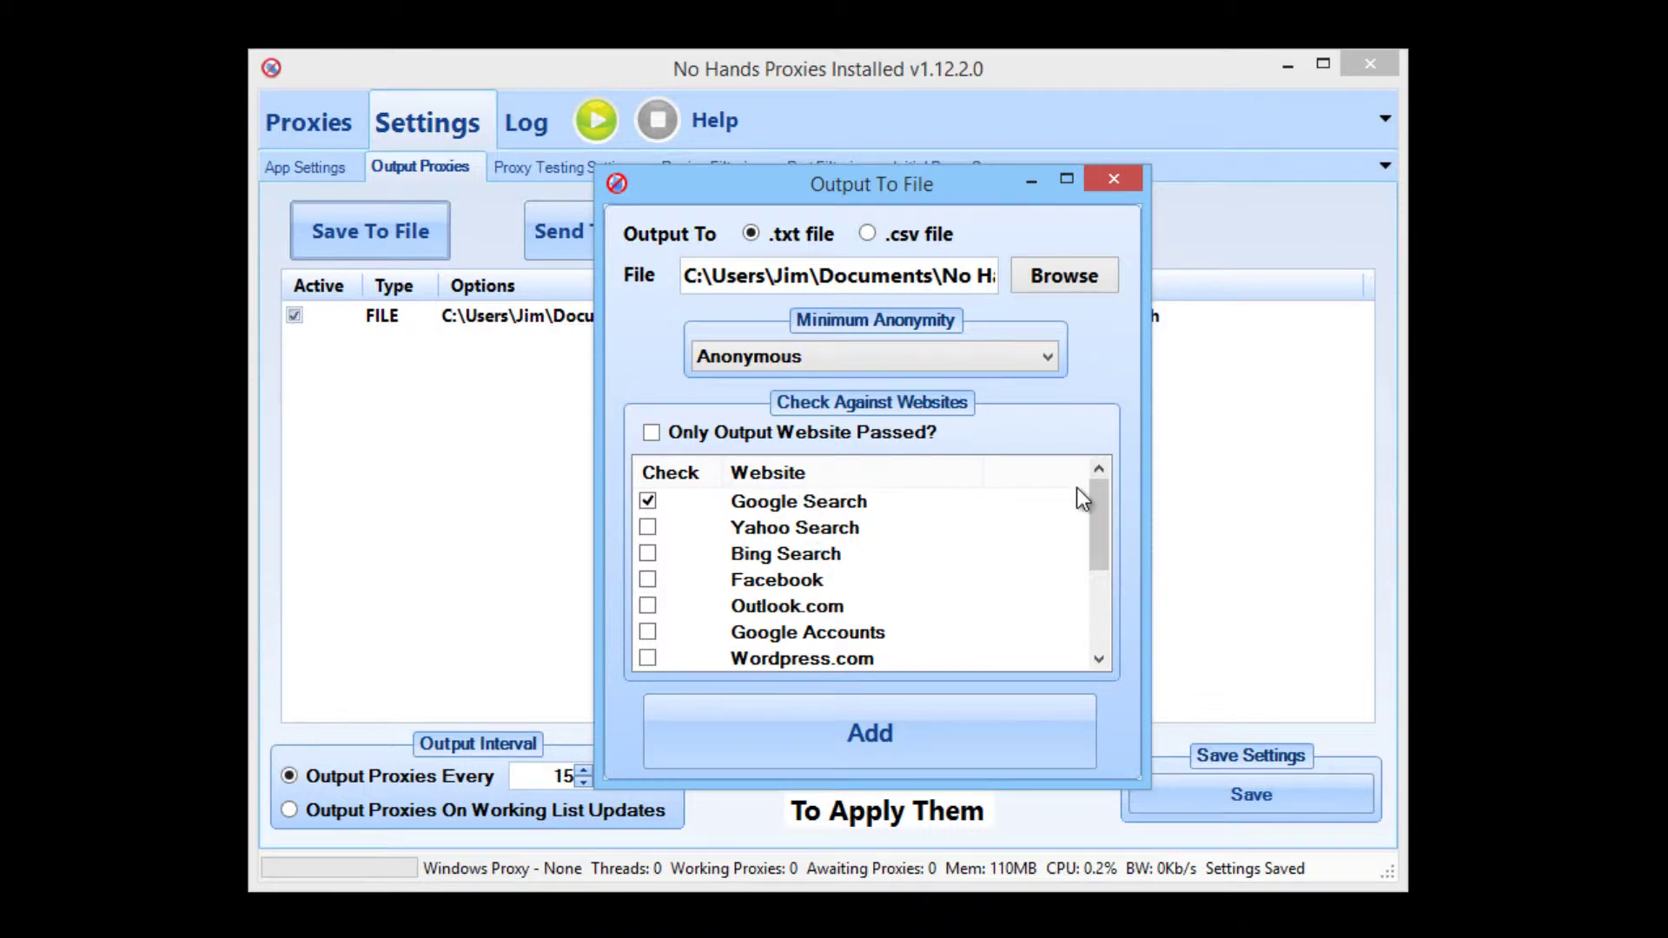
click(861, 742)
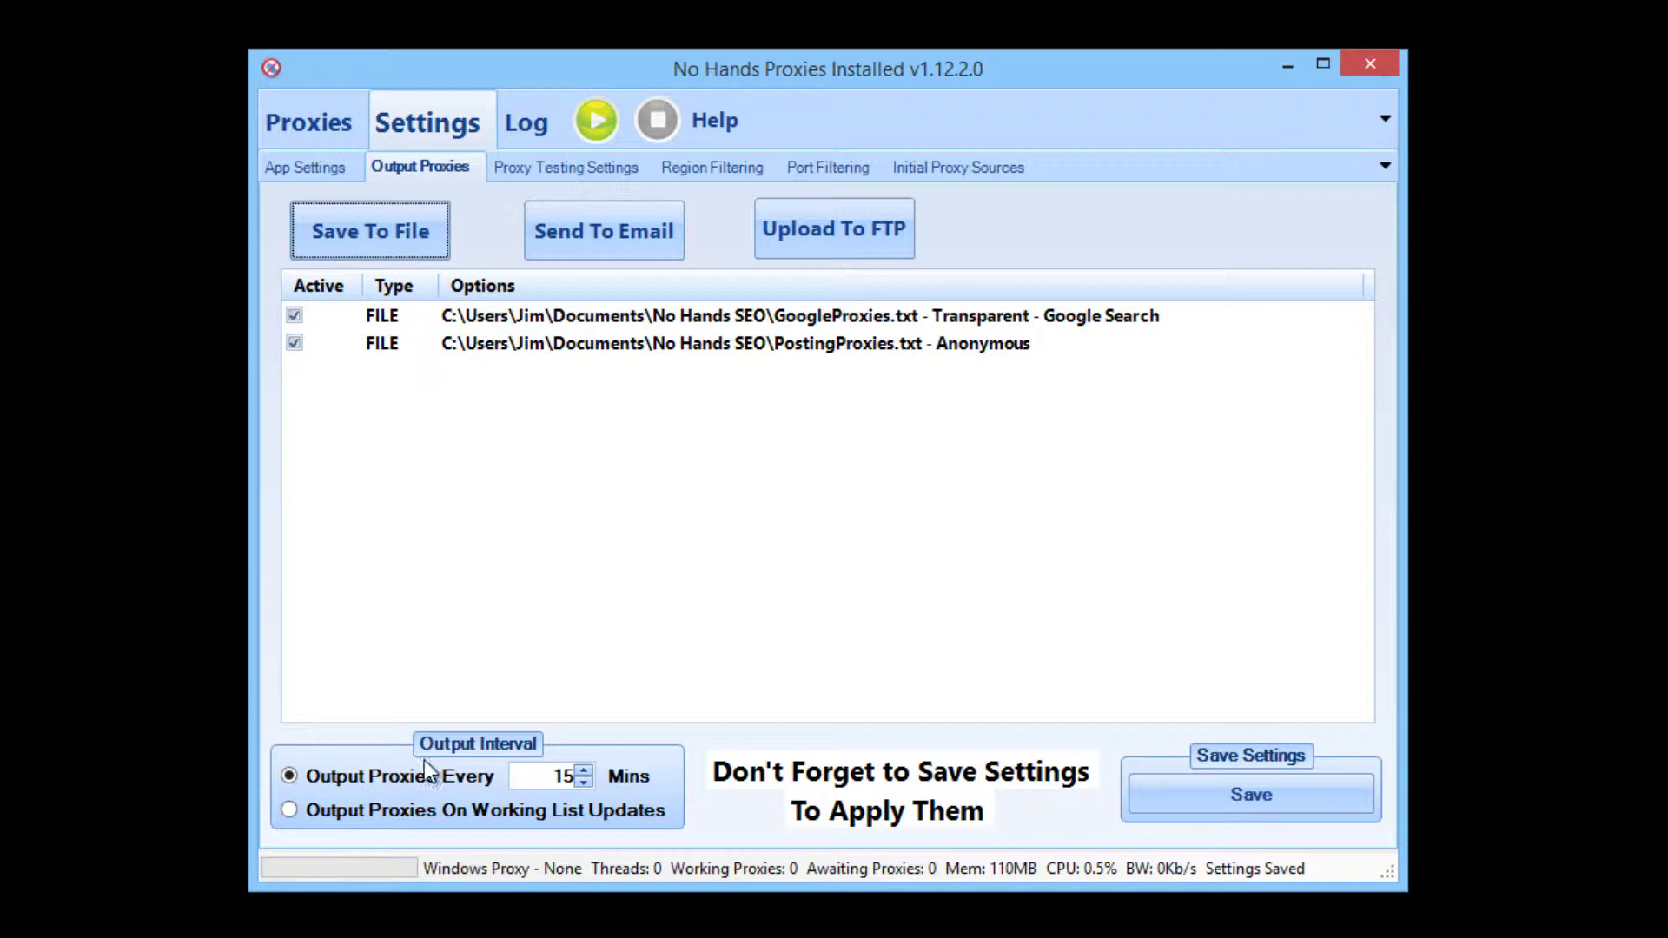
- Set proxies to be output every 1 minute and save the output settings
mouse_move(356, 777)
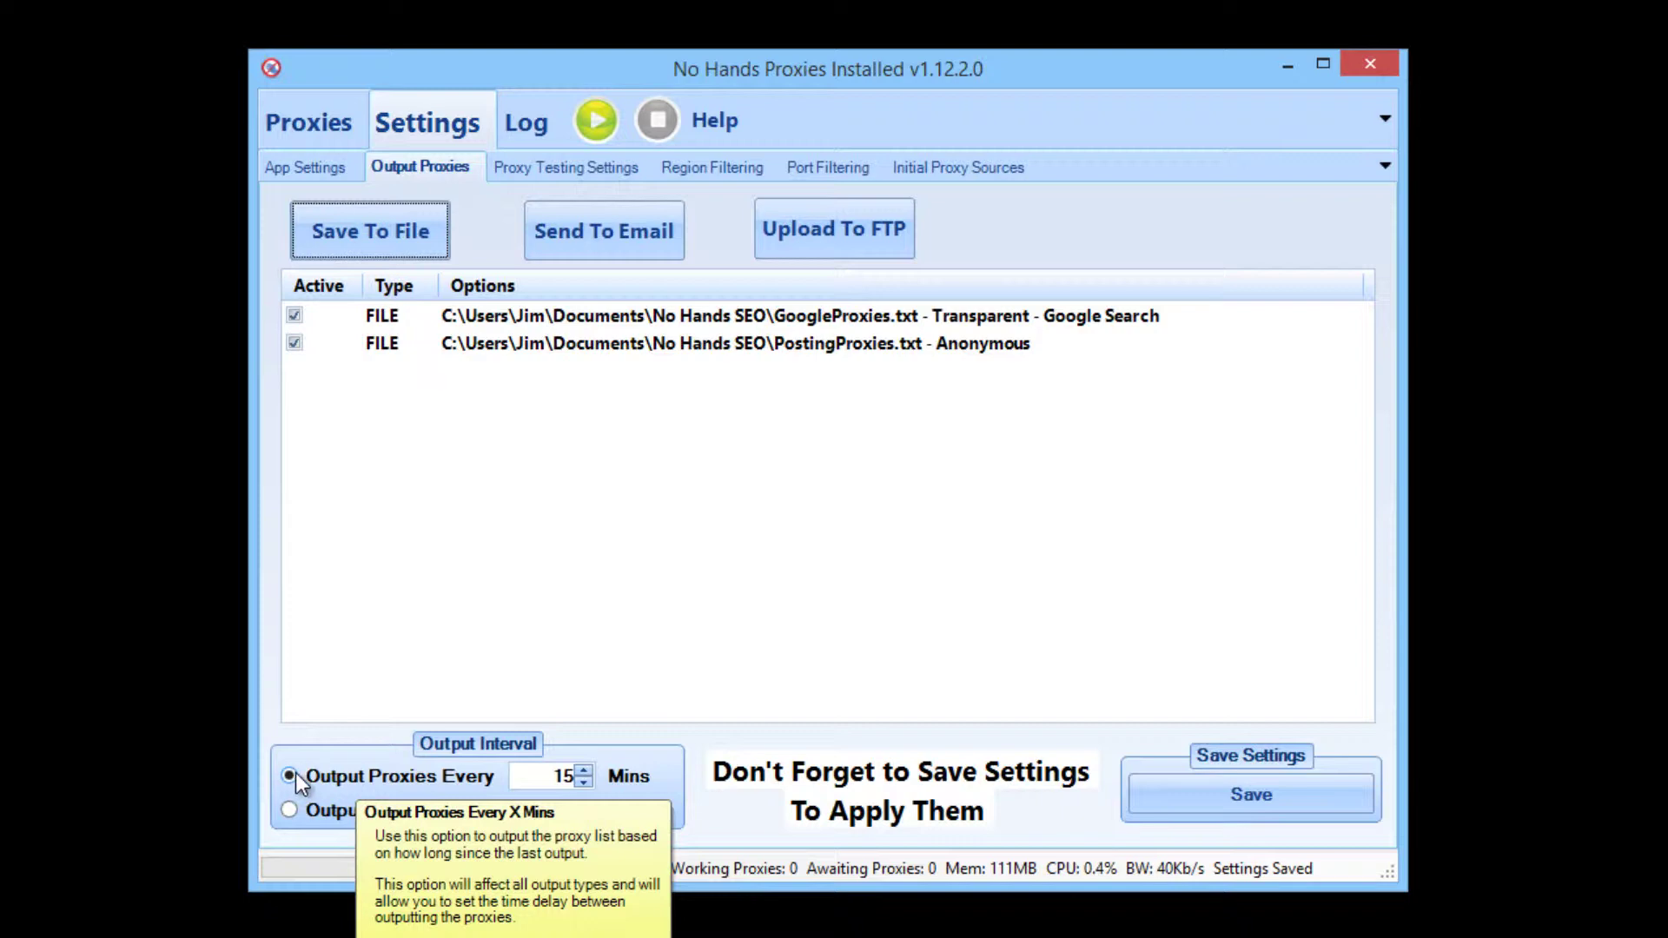
double_click(560, 782)
text(1)
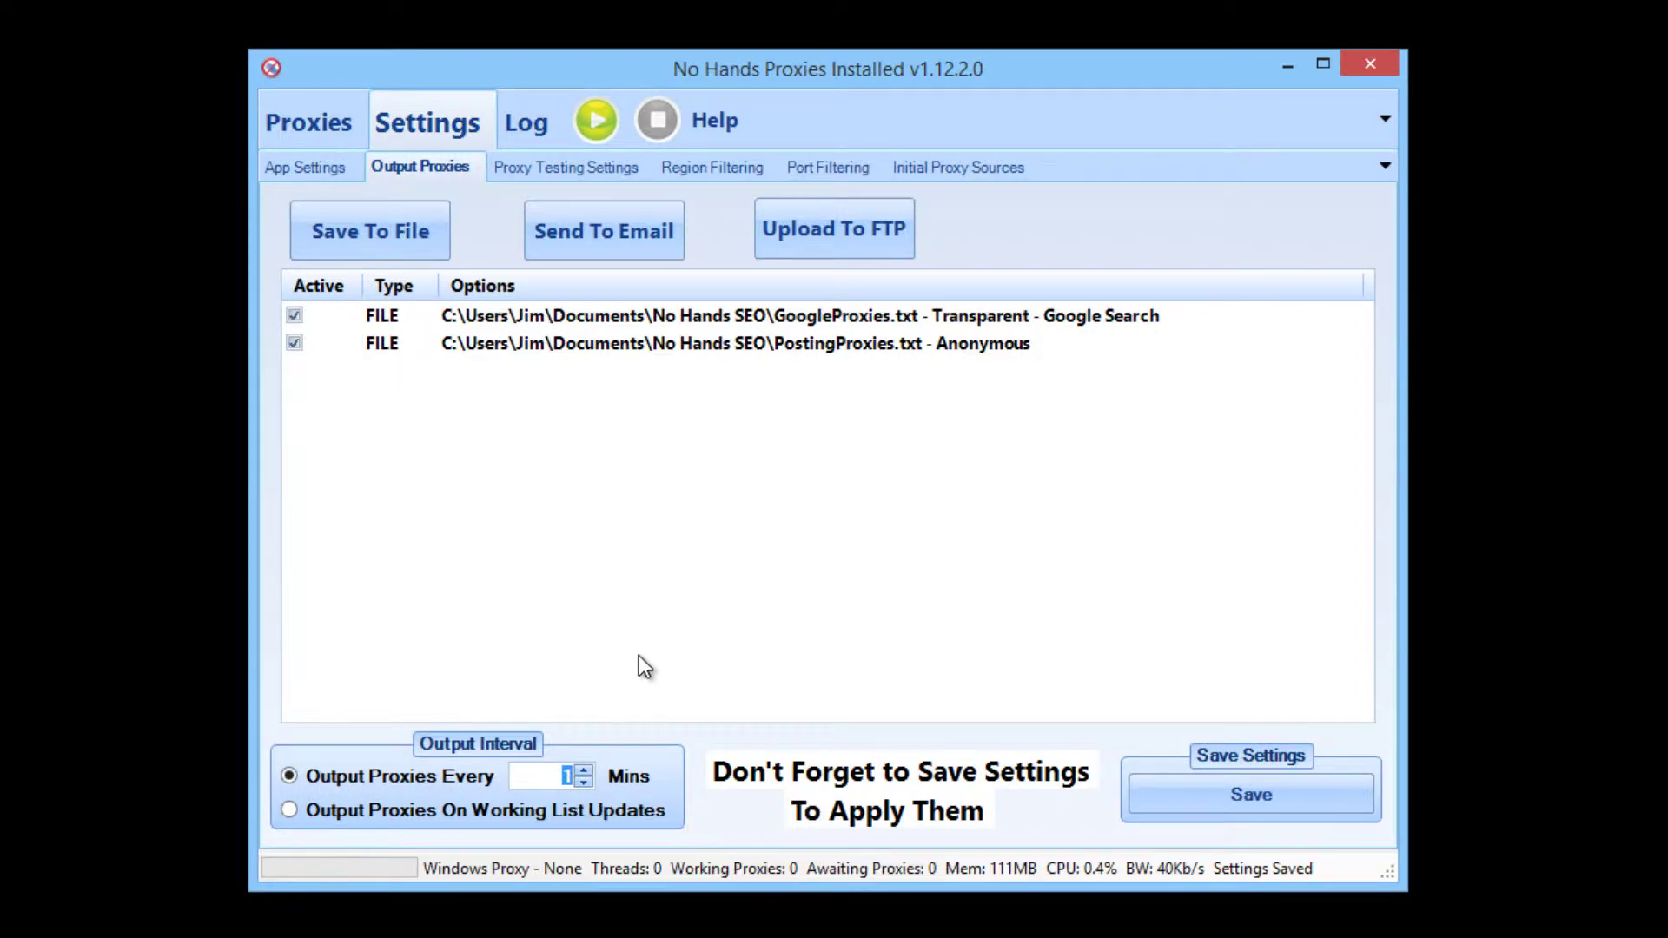
click(1187, 792)
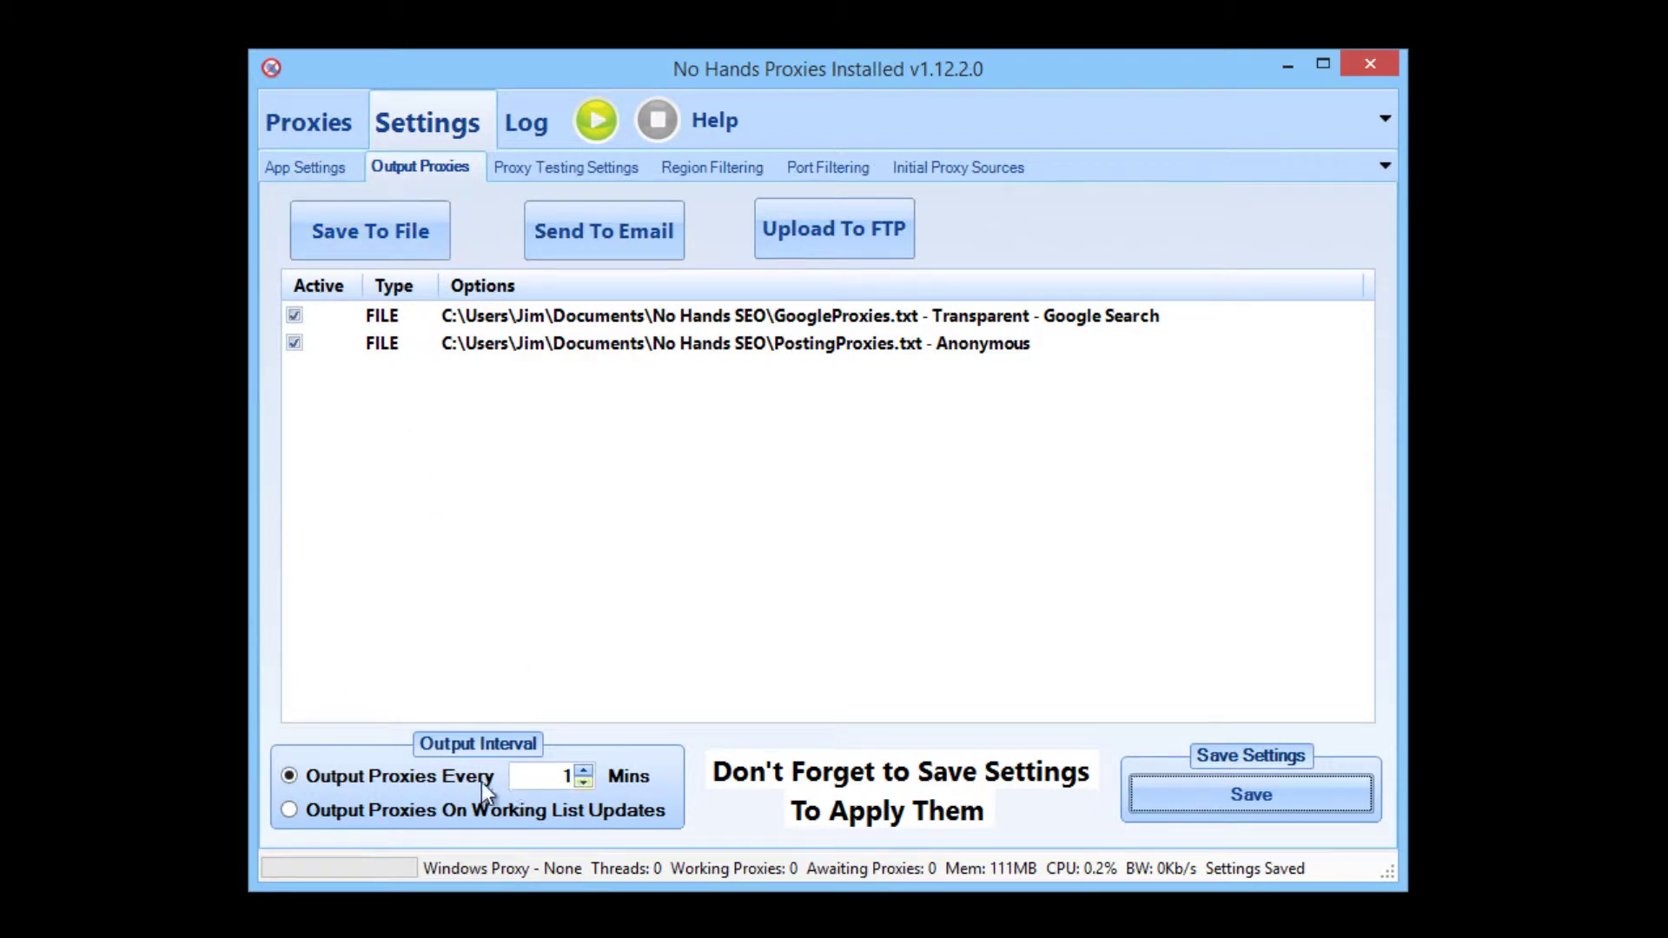
- Set the retest interval for working proxies to 15 minutes in the app settings and save
click(313, 166)
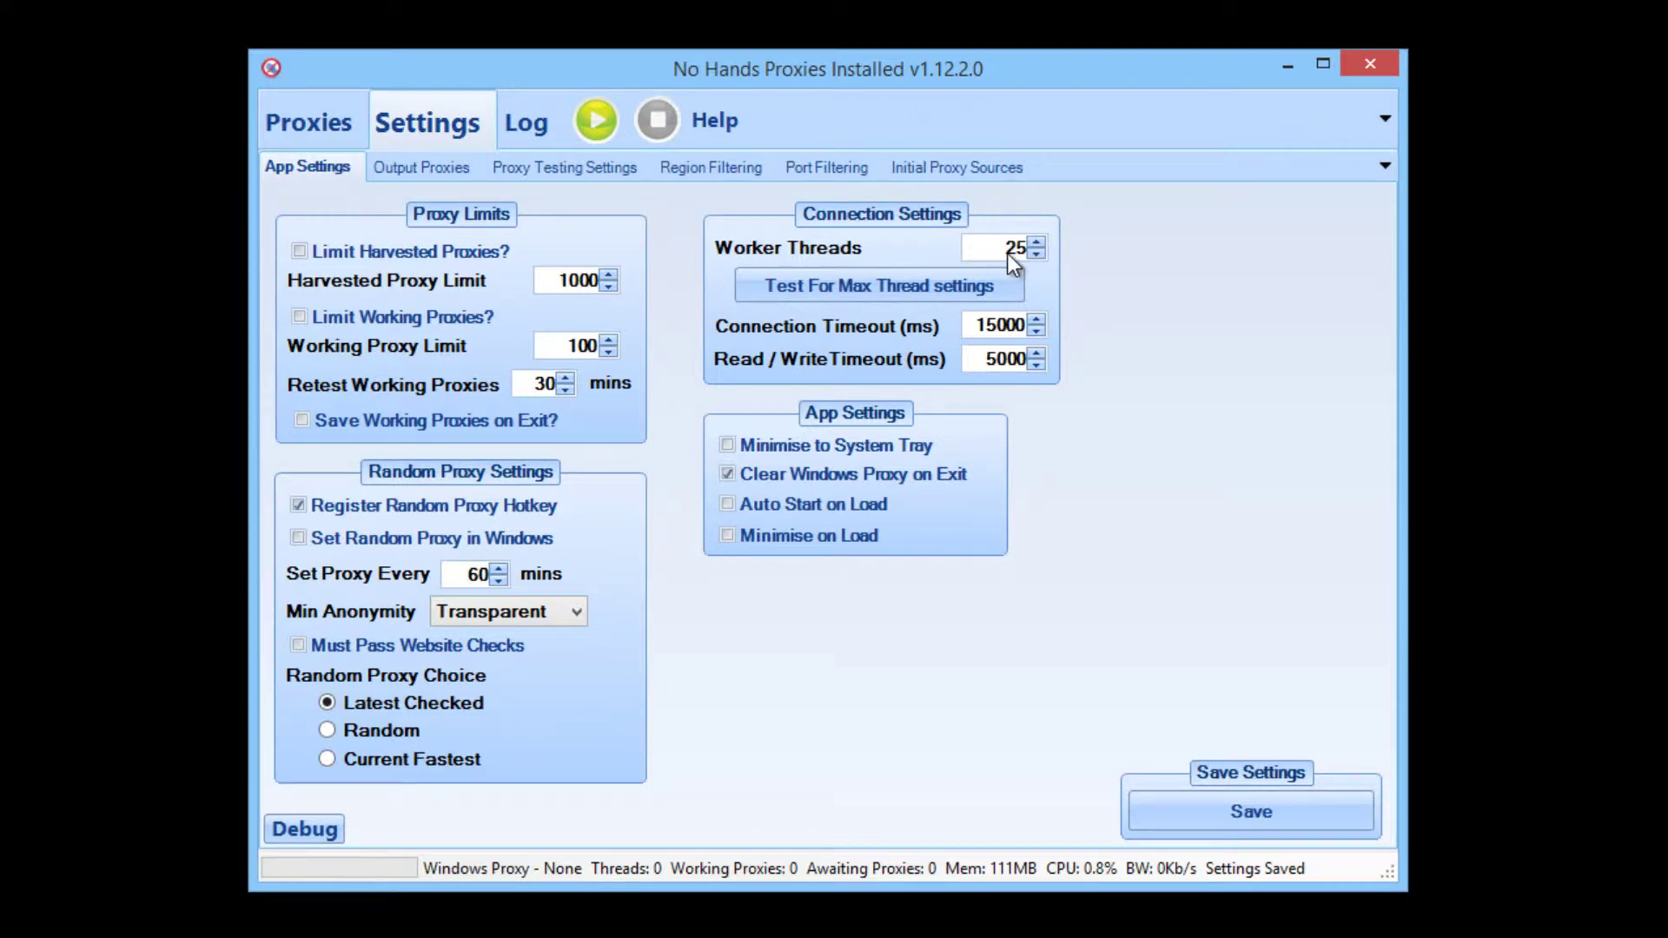
mouse_move(1008, 254)
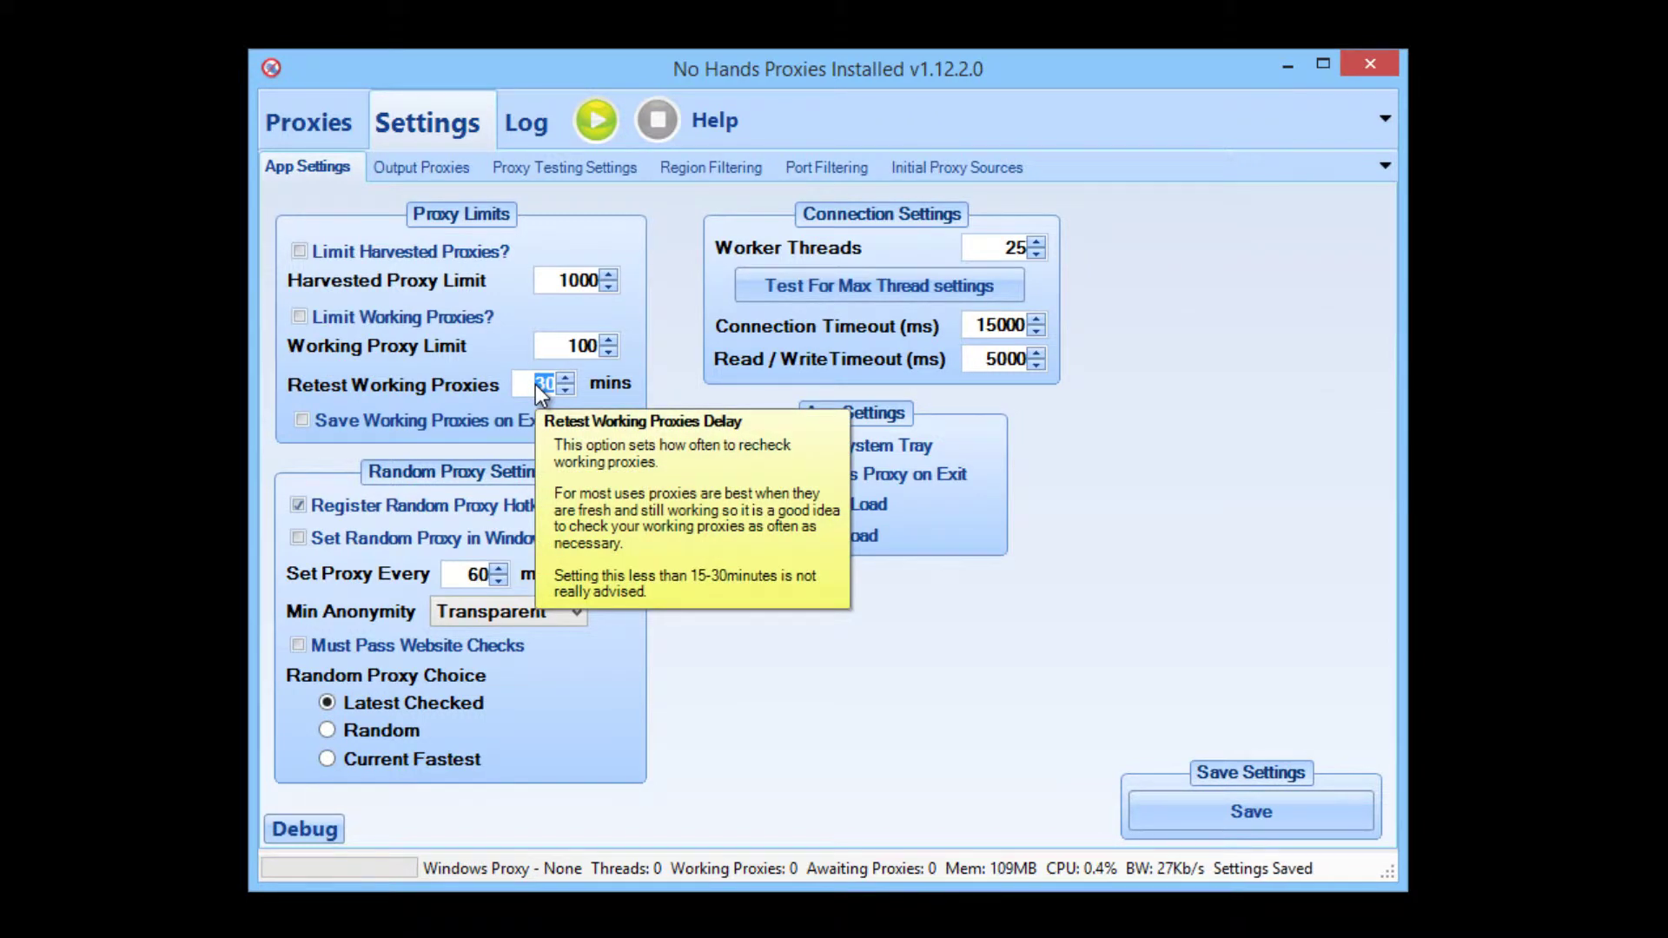
text(15)
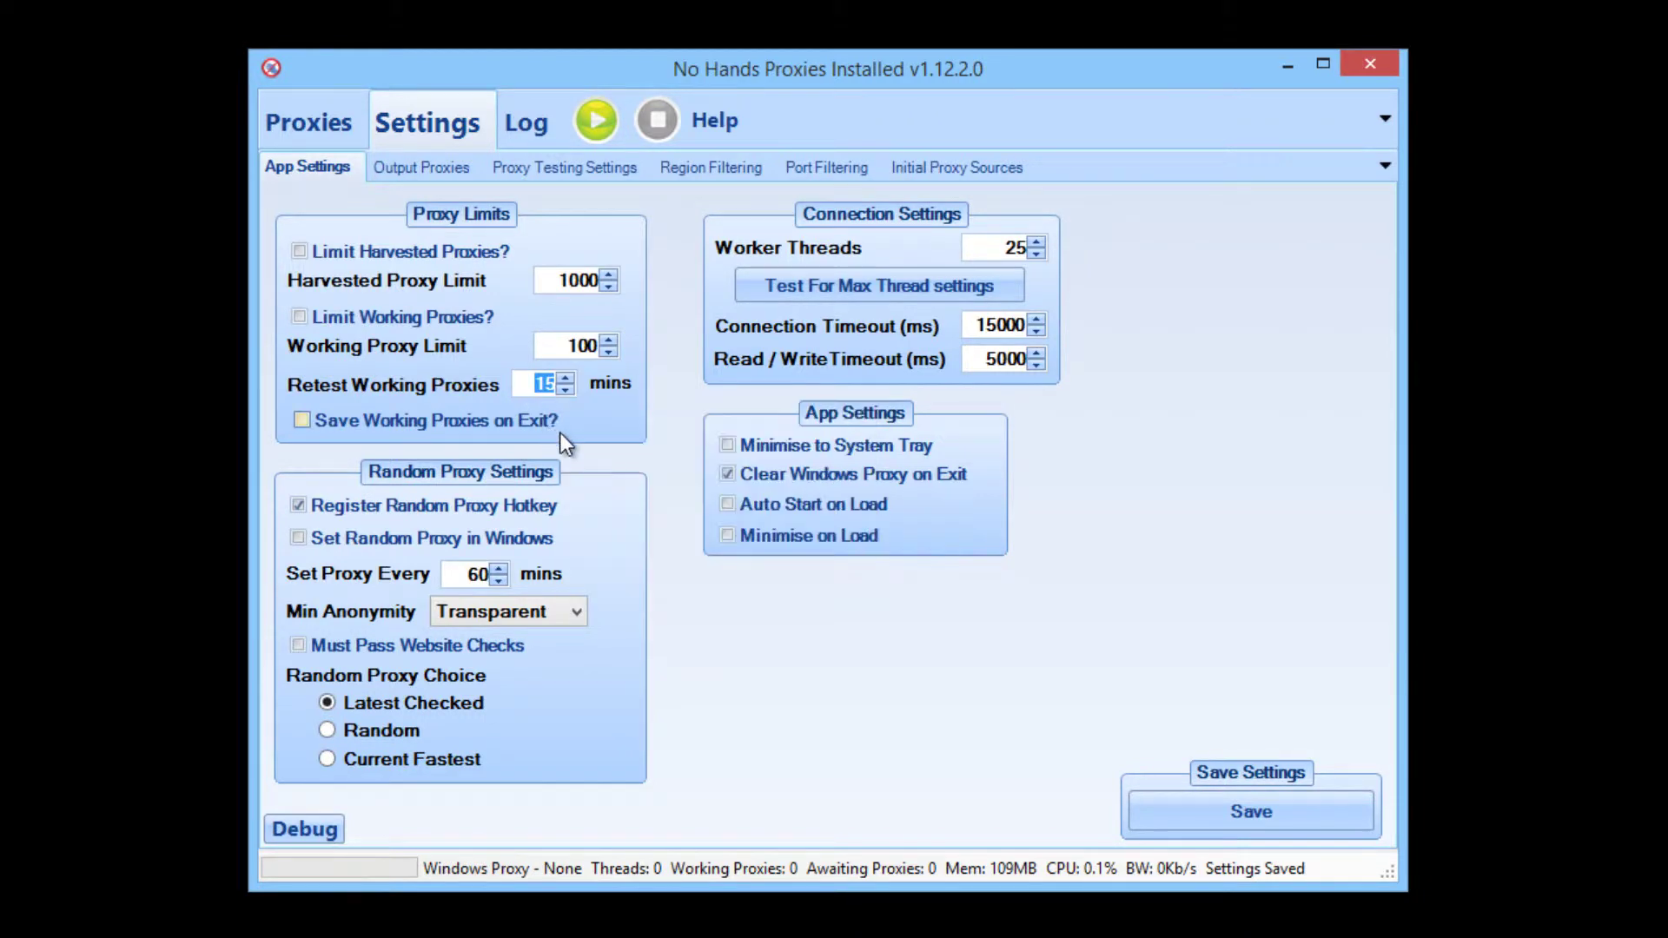
click(1169, 820)
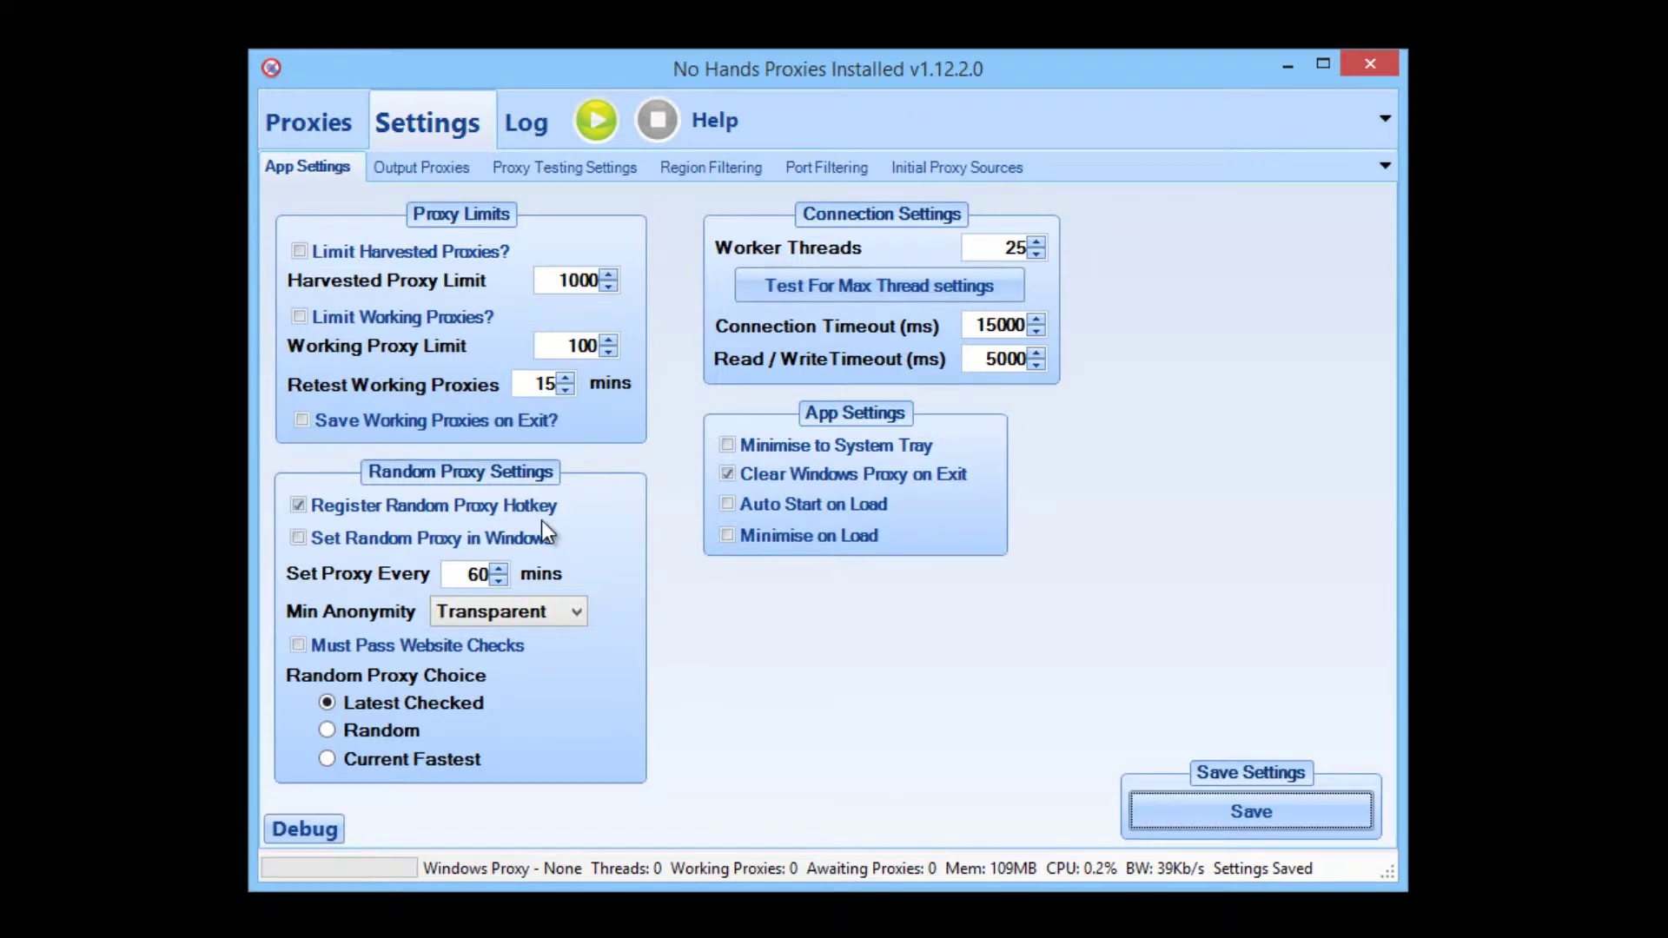
- Start the proxy harvester and check its progress in the work log
click(596, 120)
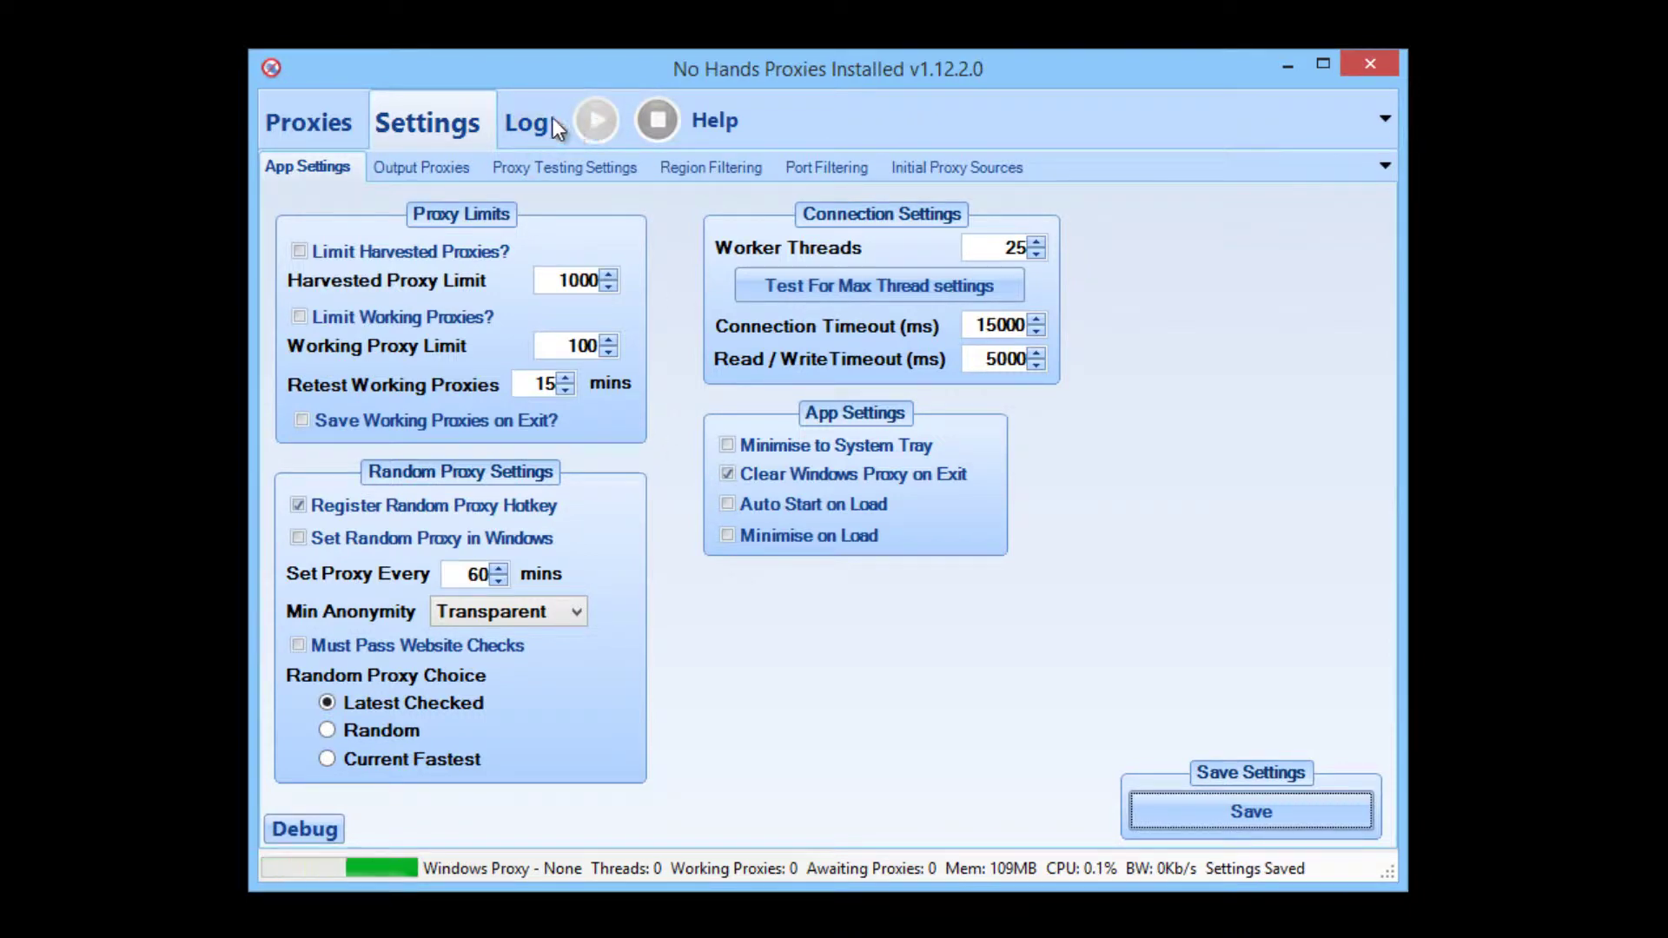
click(520, 119)
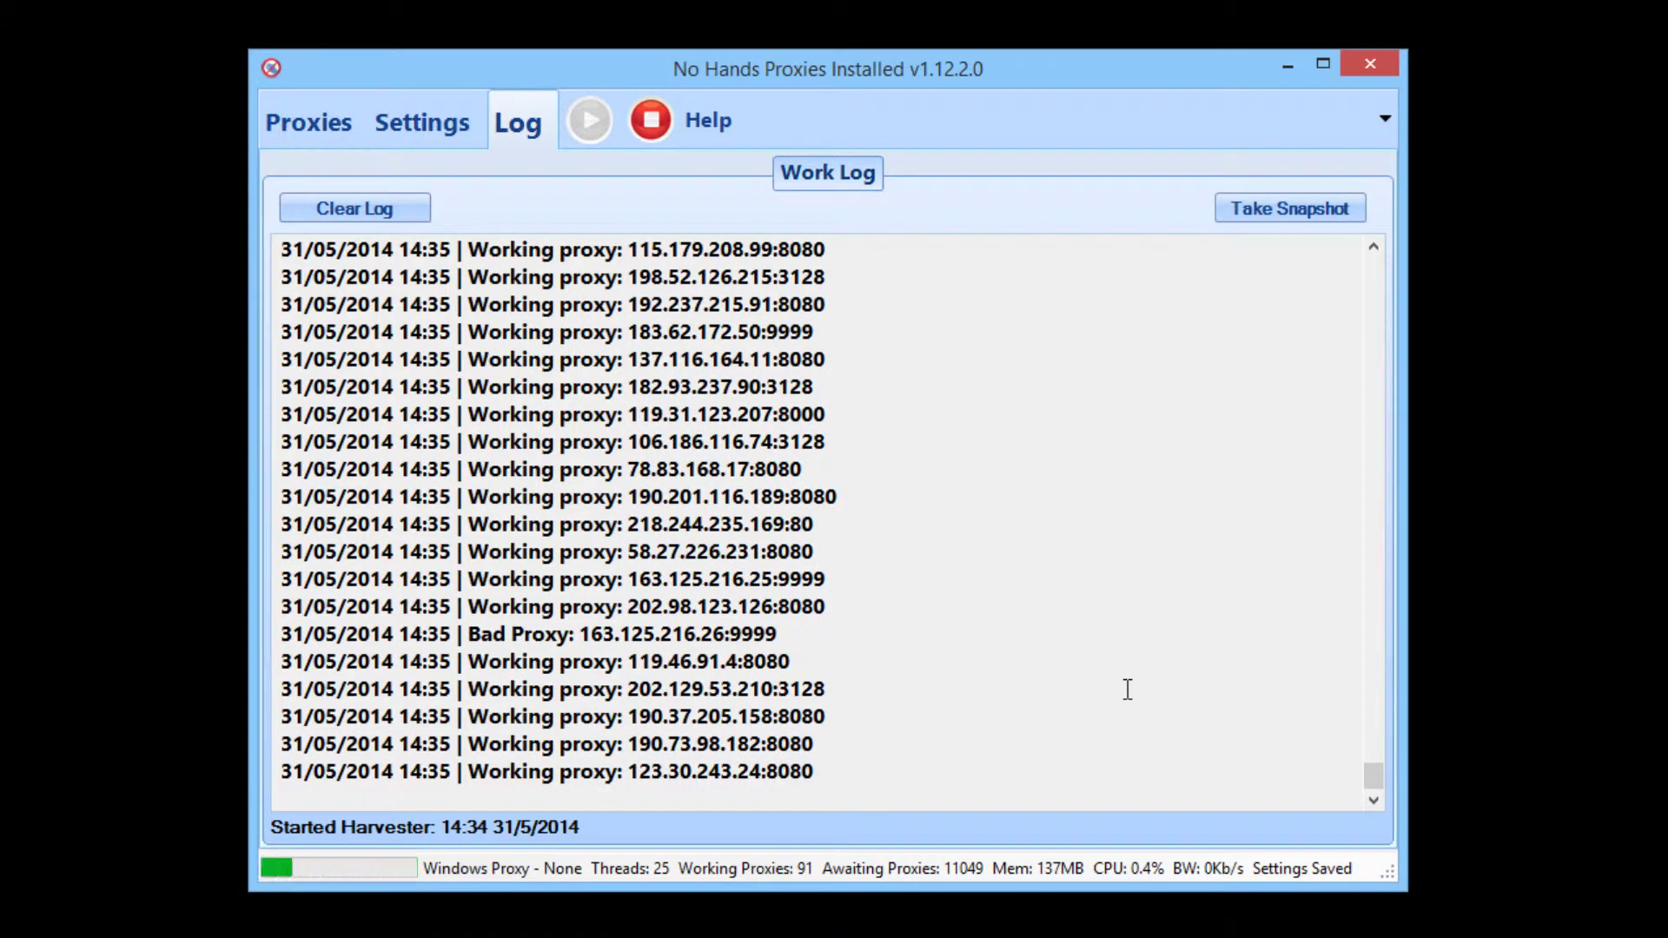
click(443, 123)
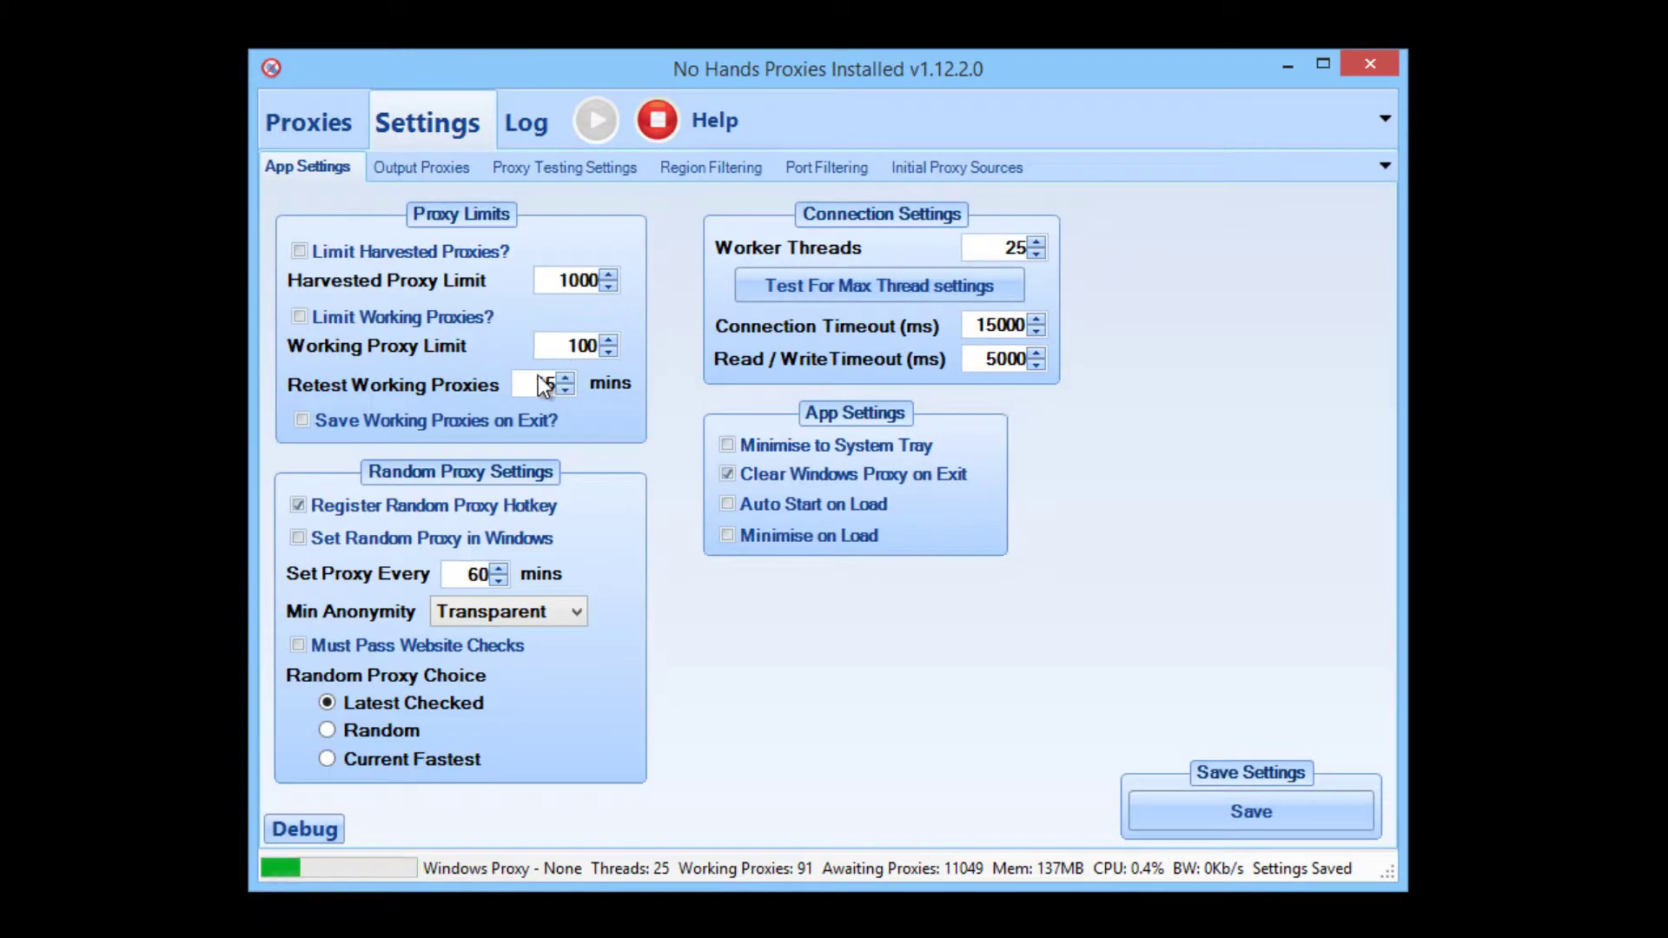
click(527, 126)
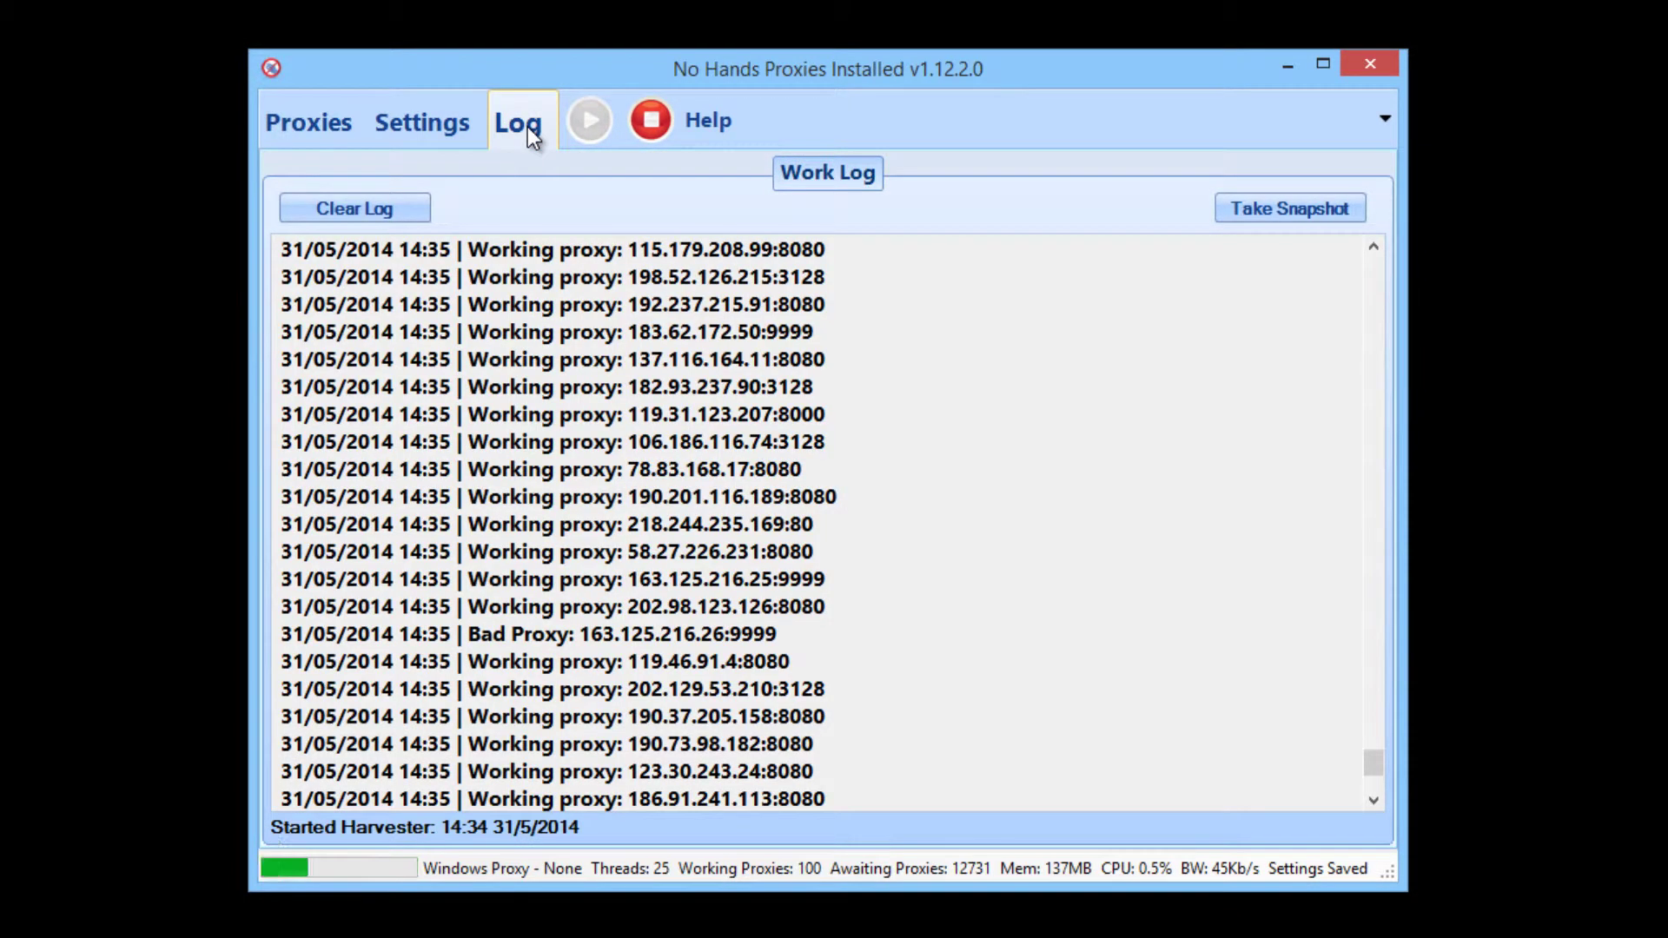
- Look through the working proxies list, examining the anonymity, latency, region and check time of the entries
click(311, 136)
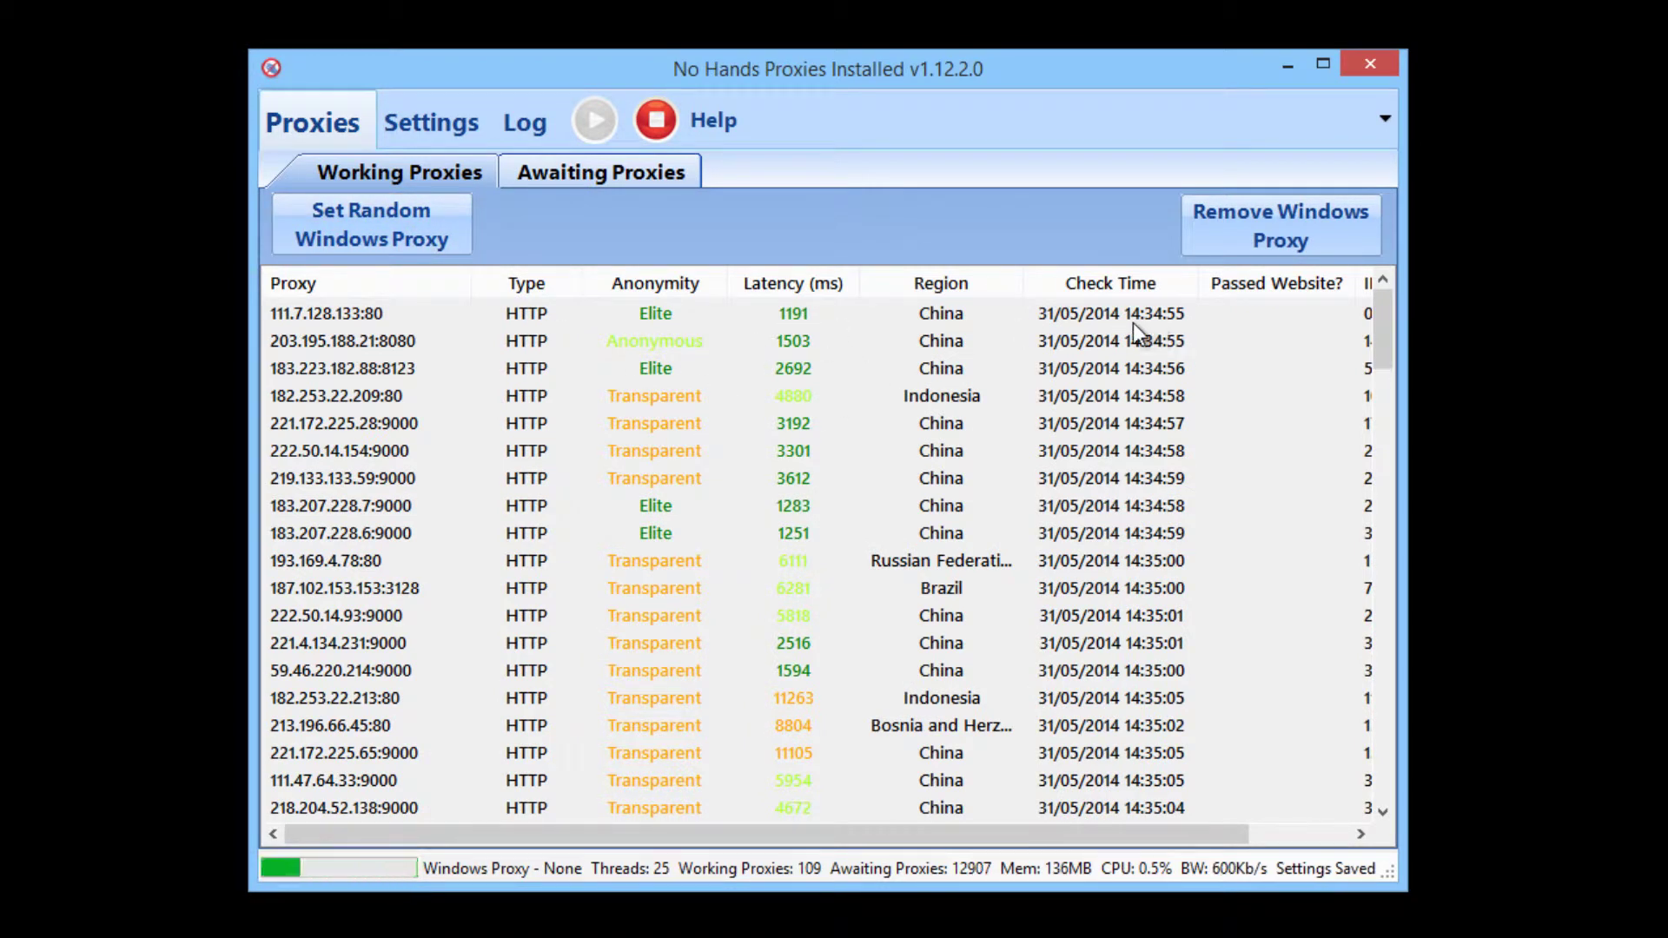
drag(1132, 326, 1124, 424)
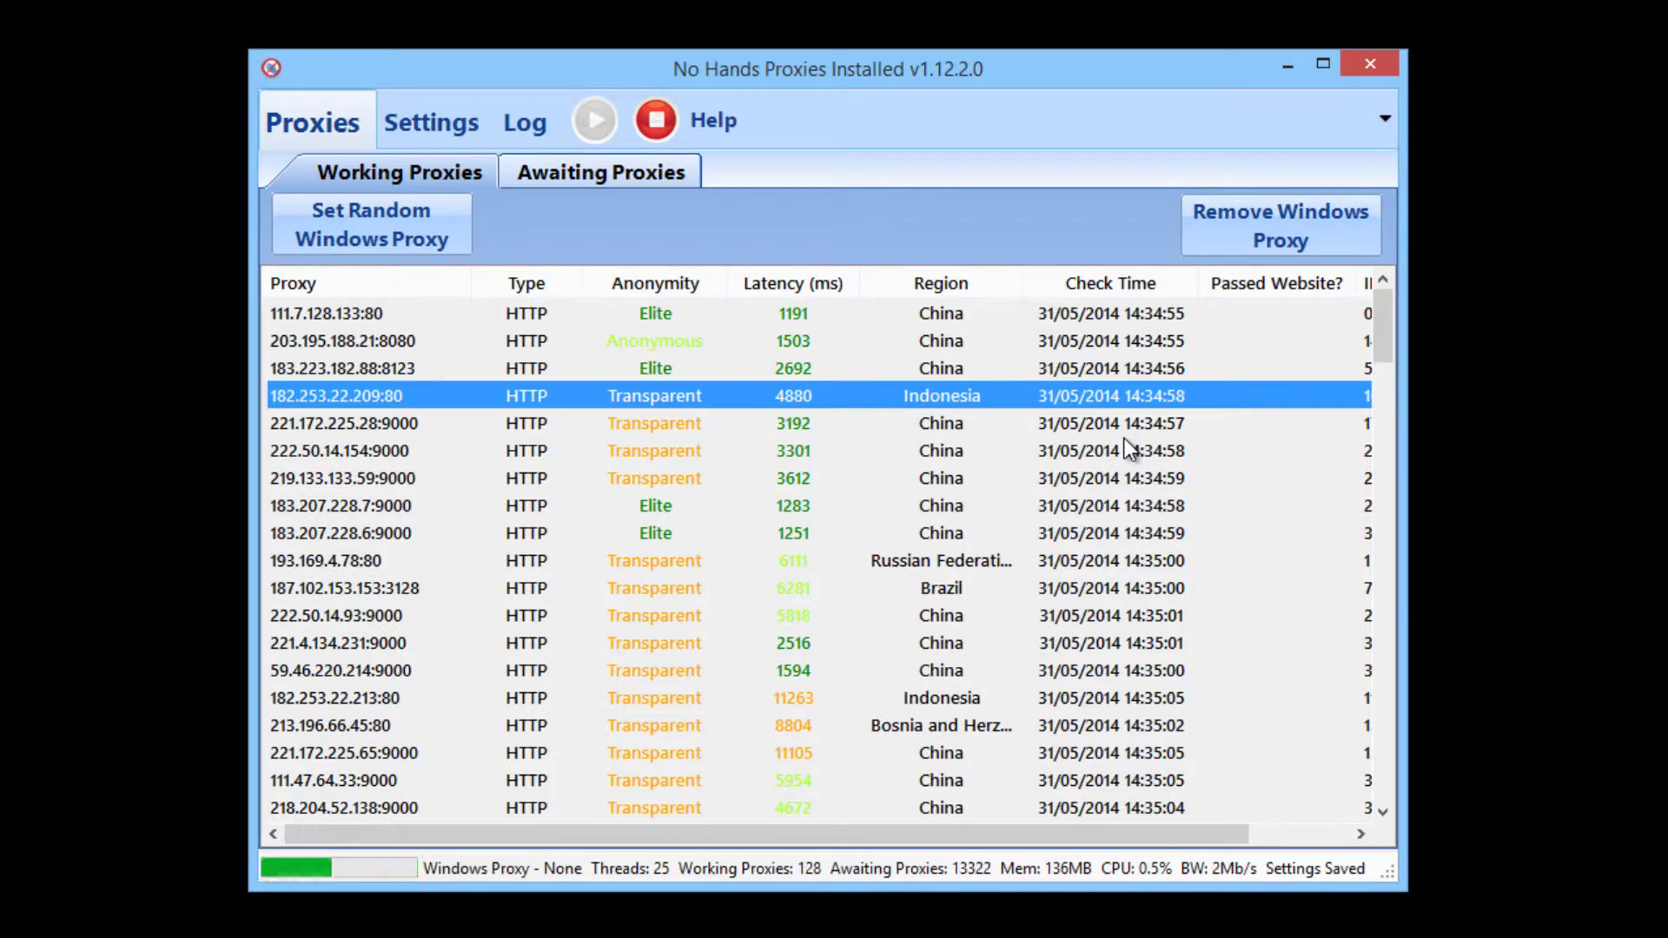
scroll(1125, 438, down, 15)
scroll(728, 444, down, 20)
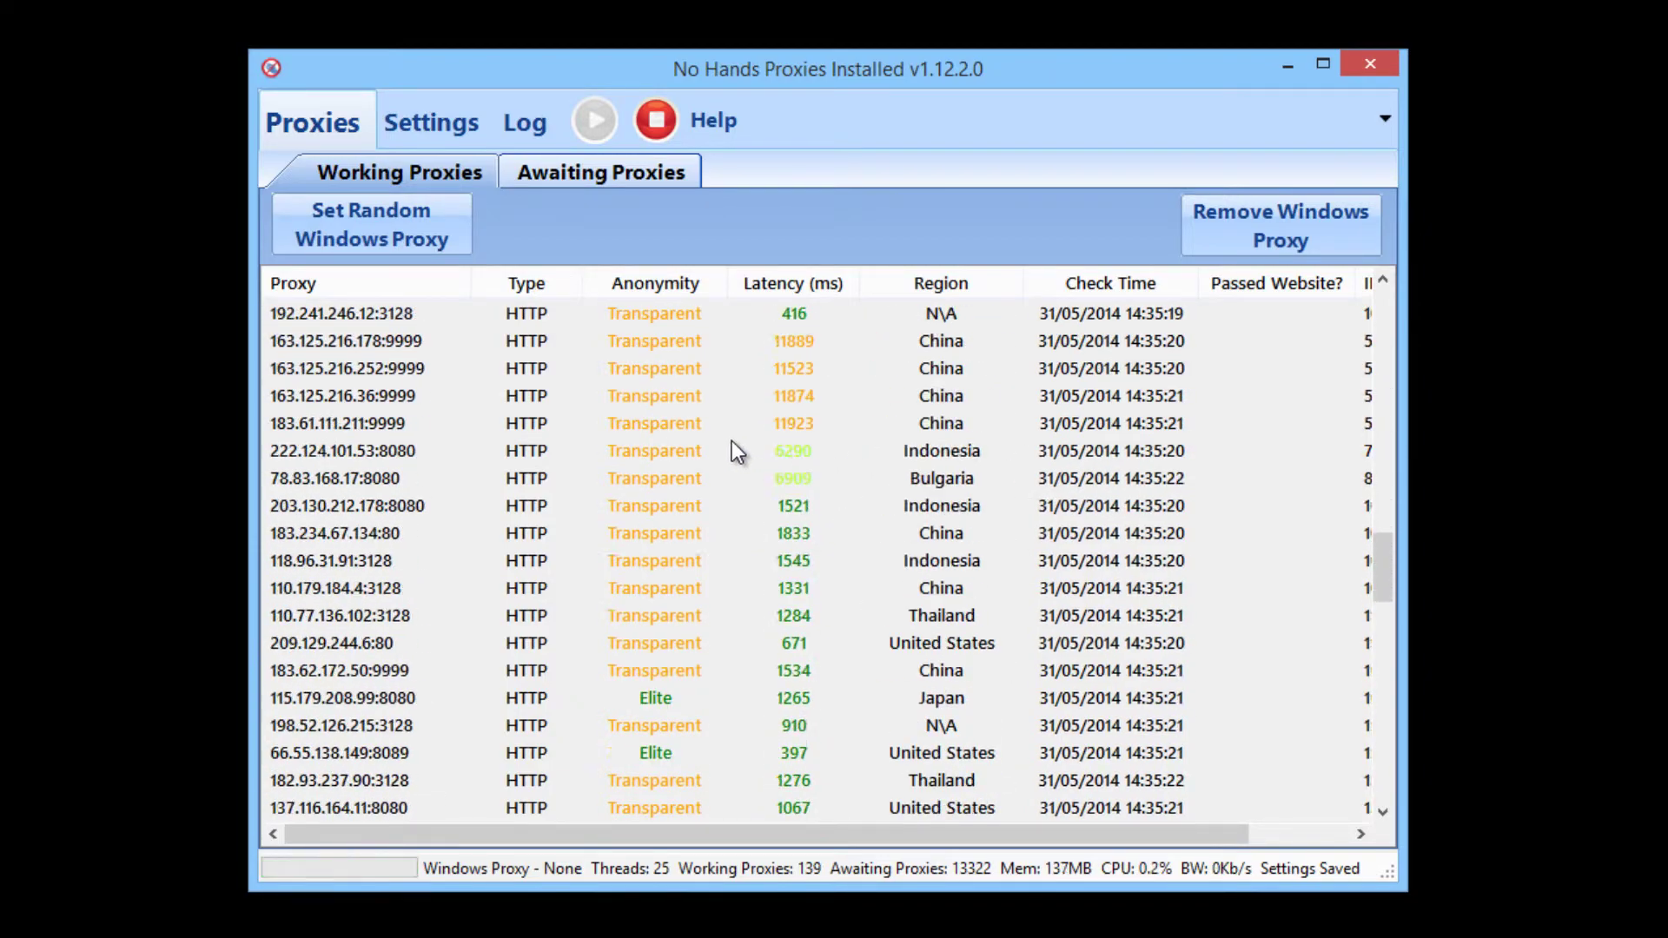
scroll(727, 444, down, 3)
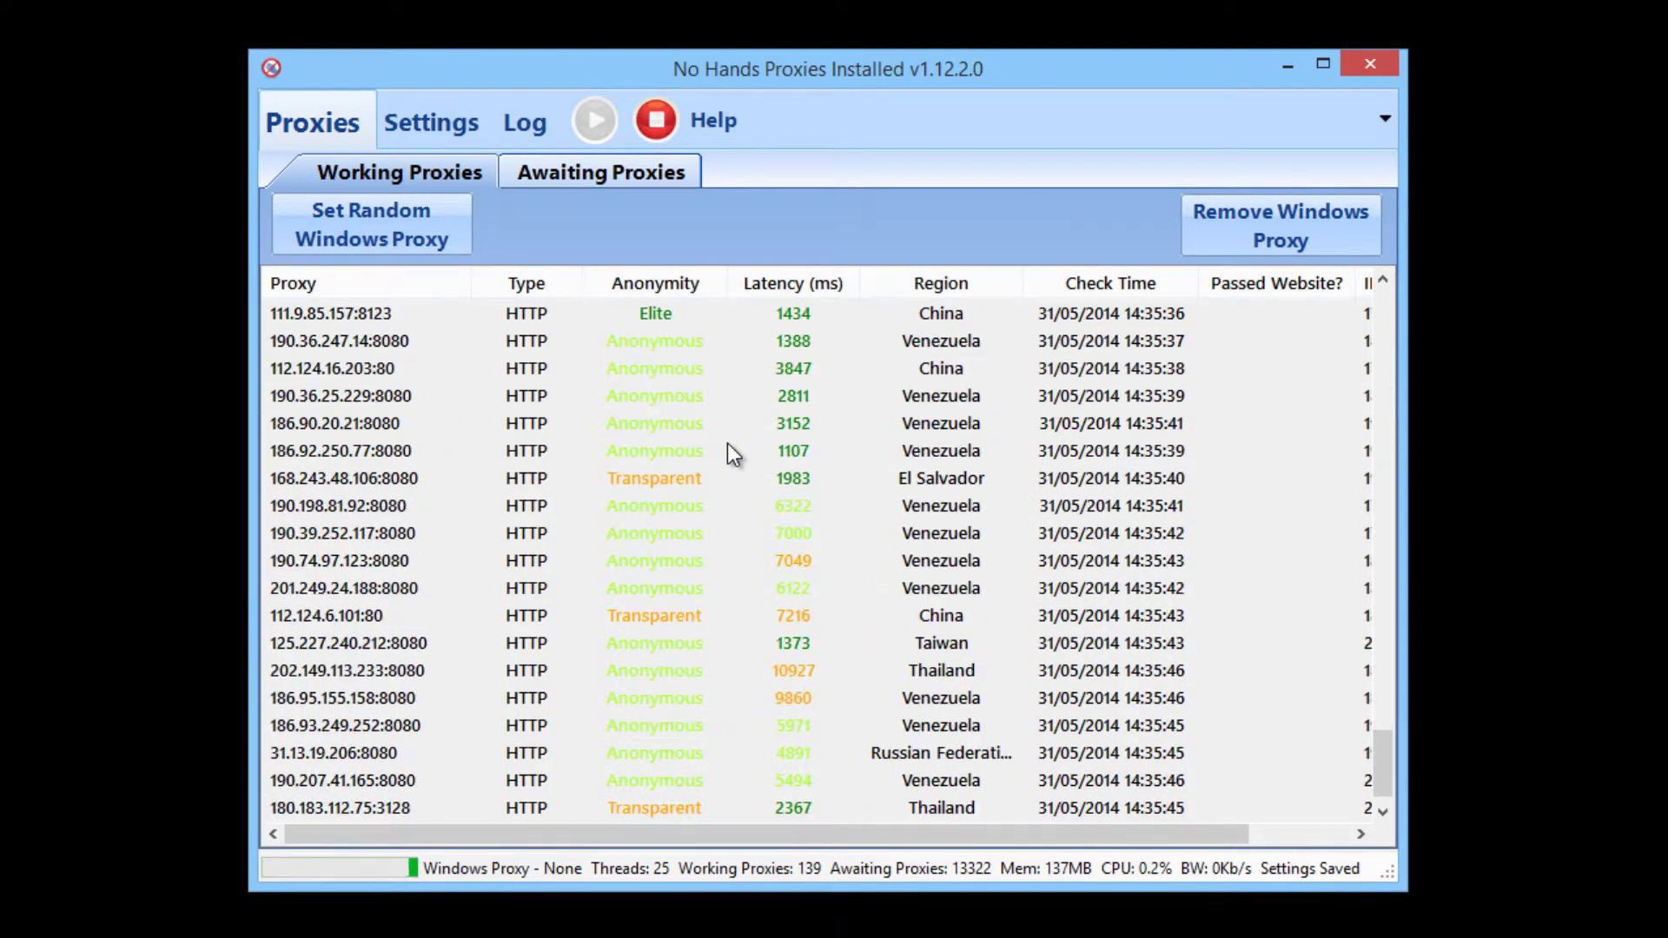
scroll(727, 443, up, 20)
scroll(725, 444, up, 5)
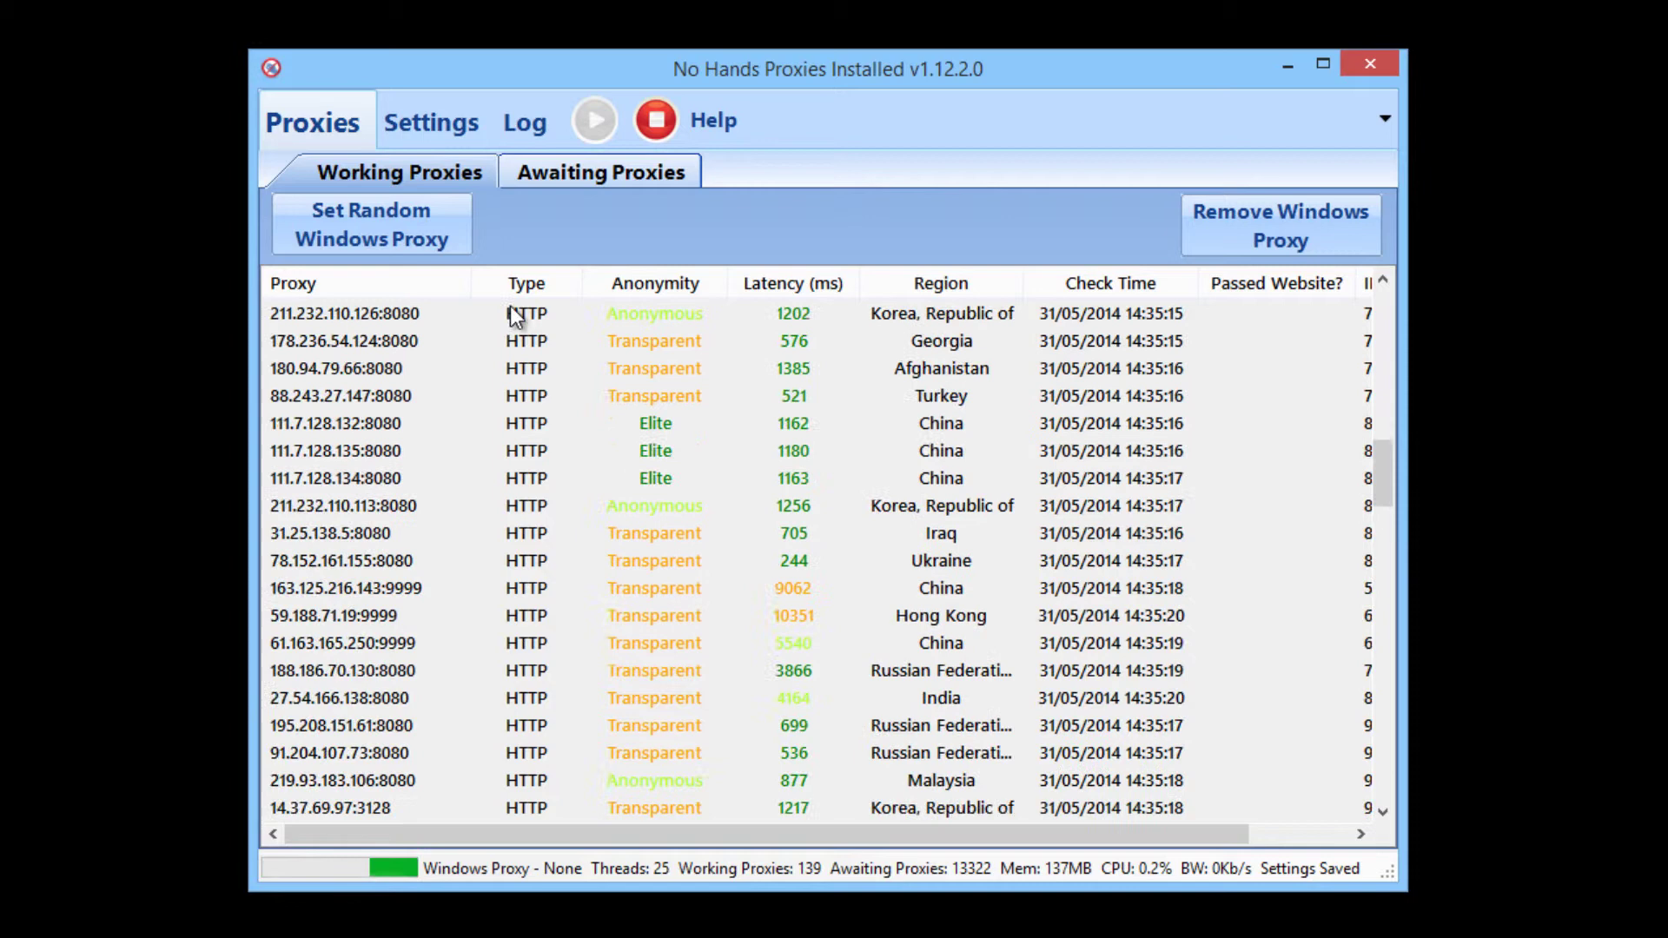
- Review the two configured file outputs and their filters, and return to the list of working proxies
click(429, 124)
click(375, 167)
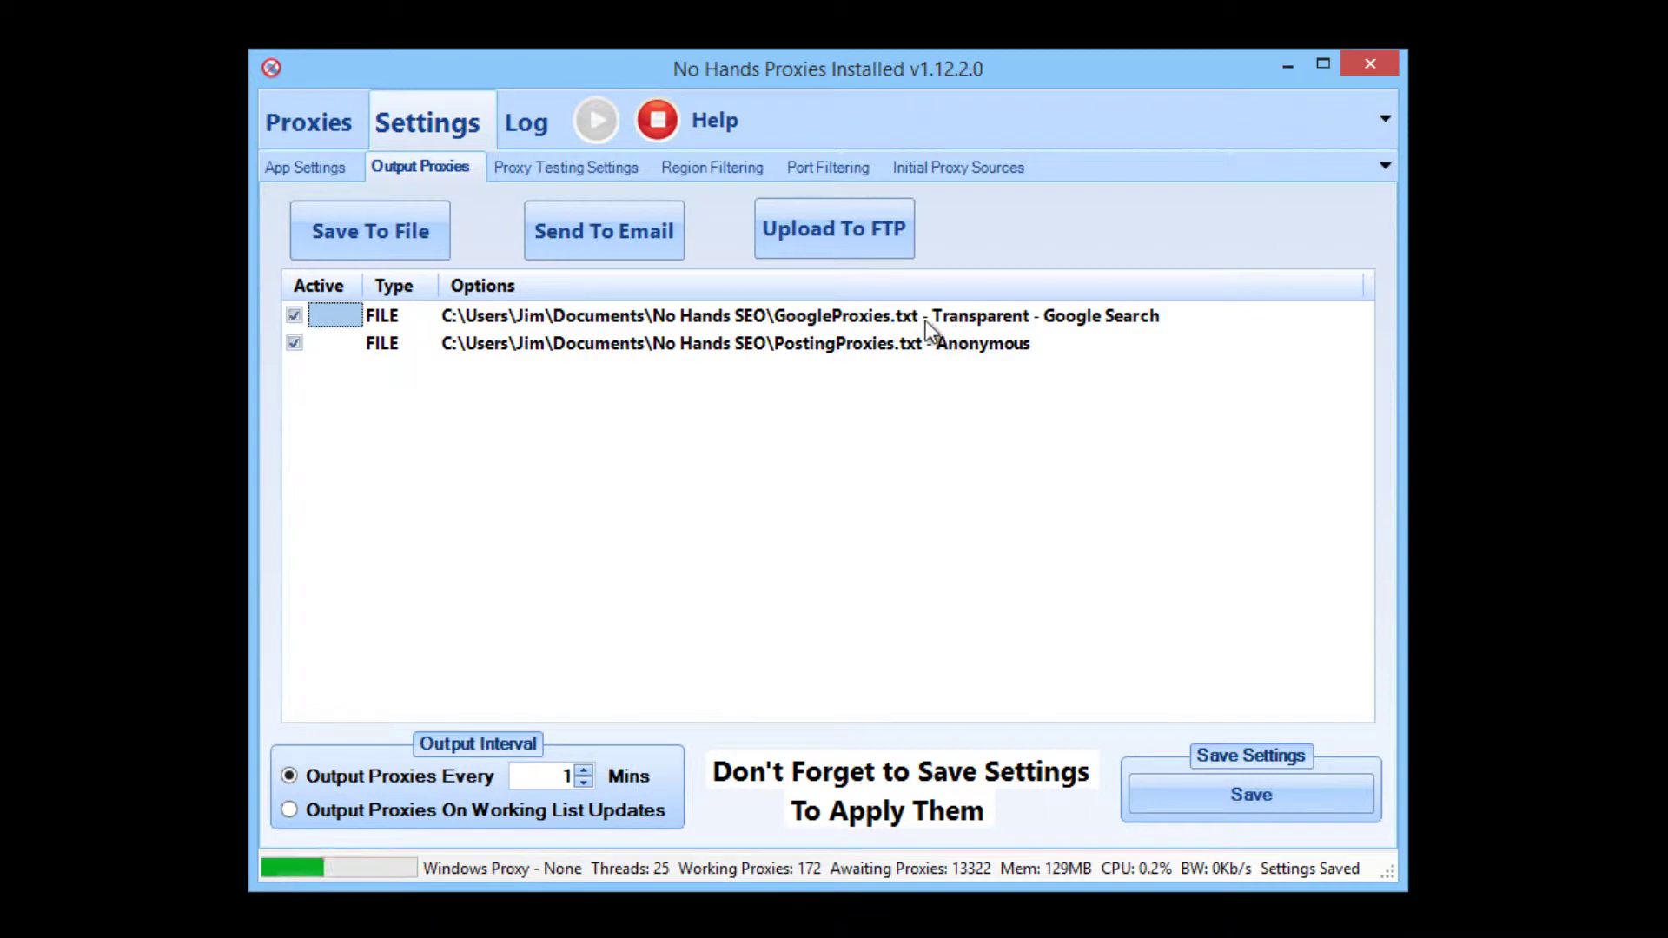
click(345, 130)
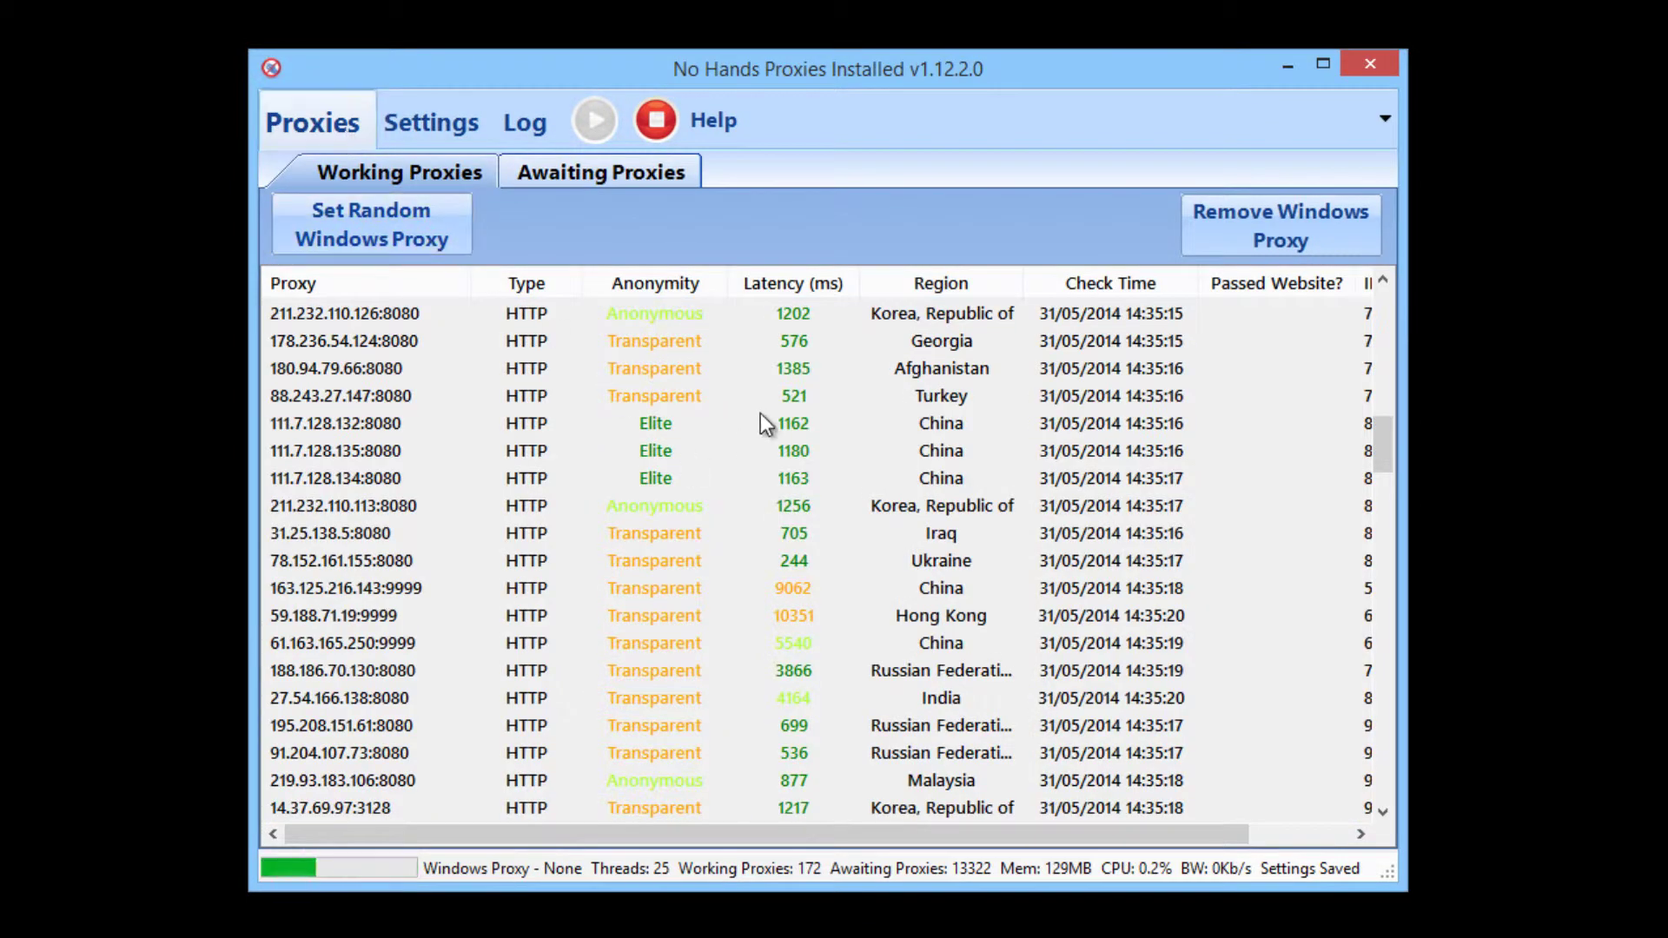
- Examine the website check results in the working proxies list and the Google search test entries in the work log
scroll(747, 534, up, 10)
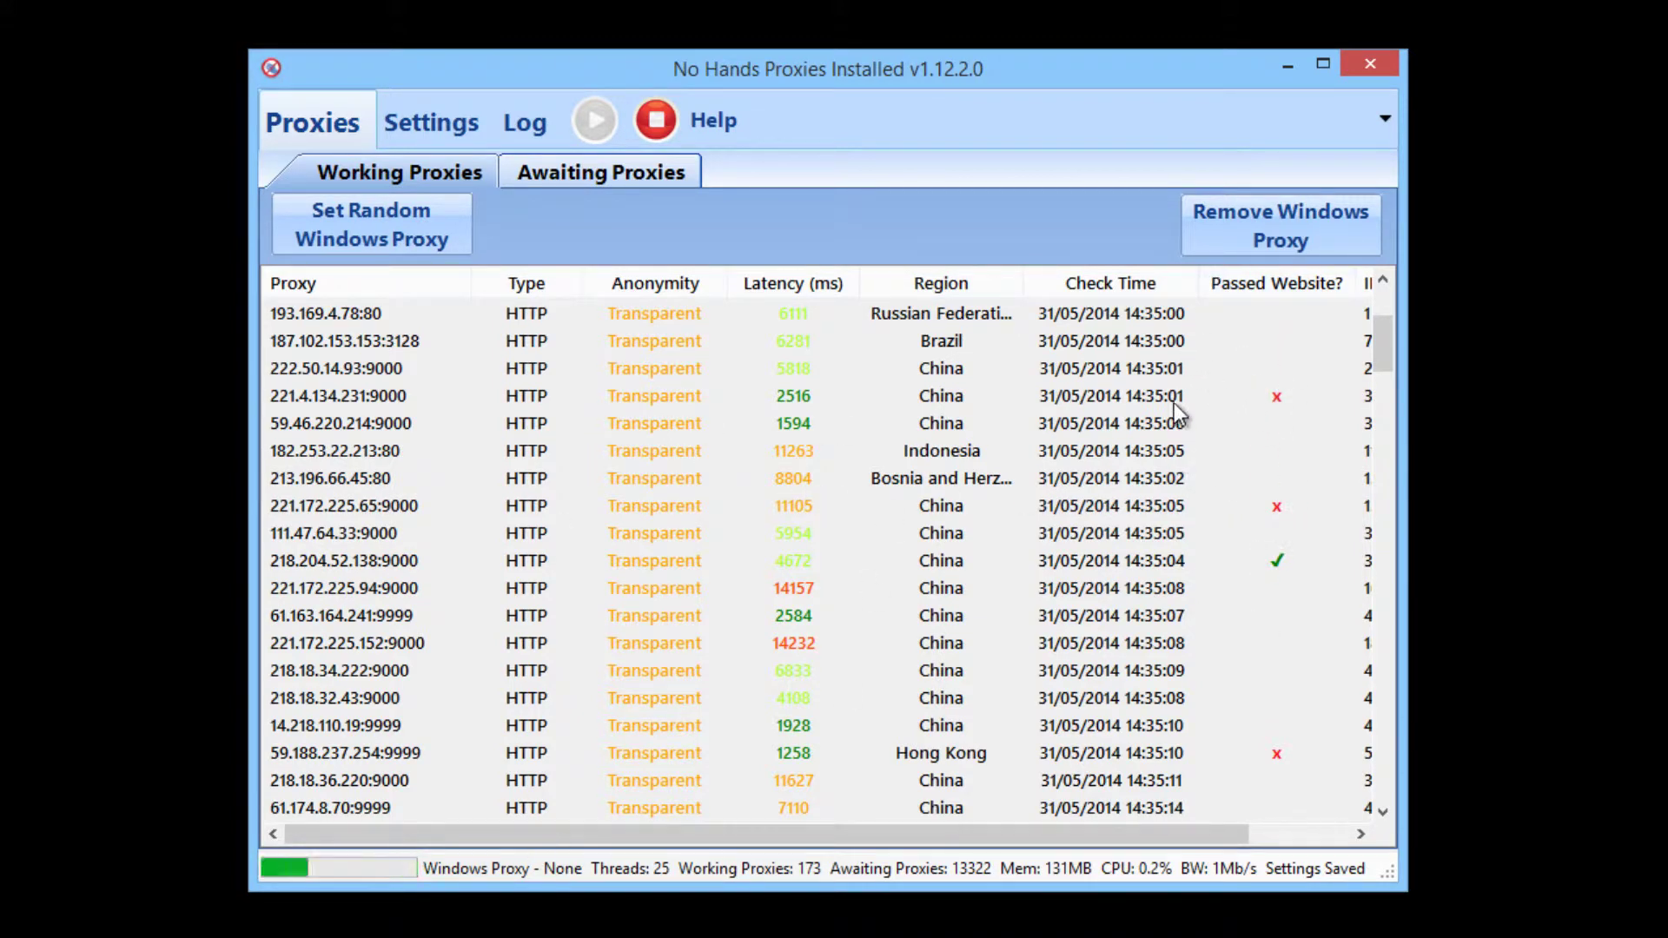
click(1241, 562)
scroll(1242, 564, down, 15)
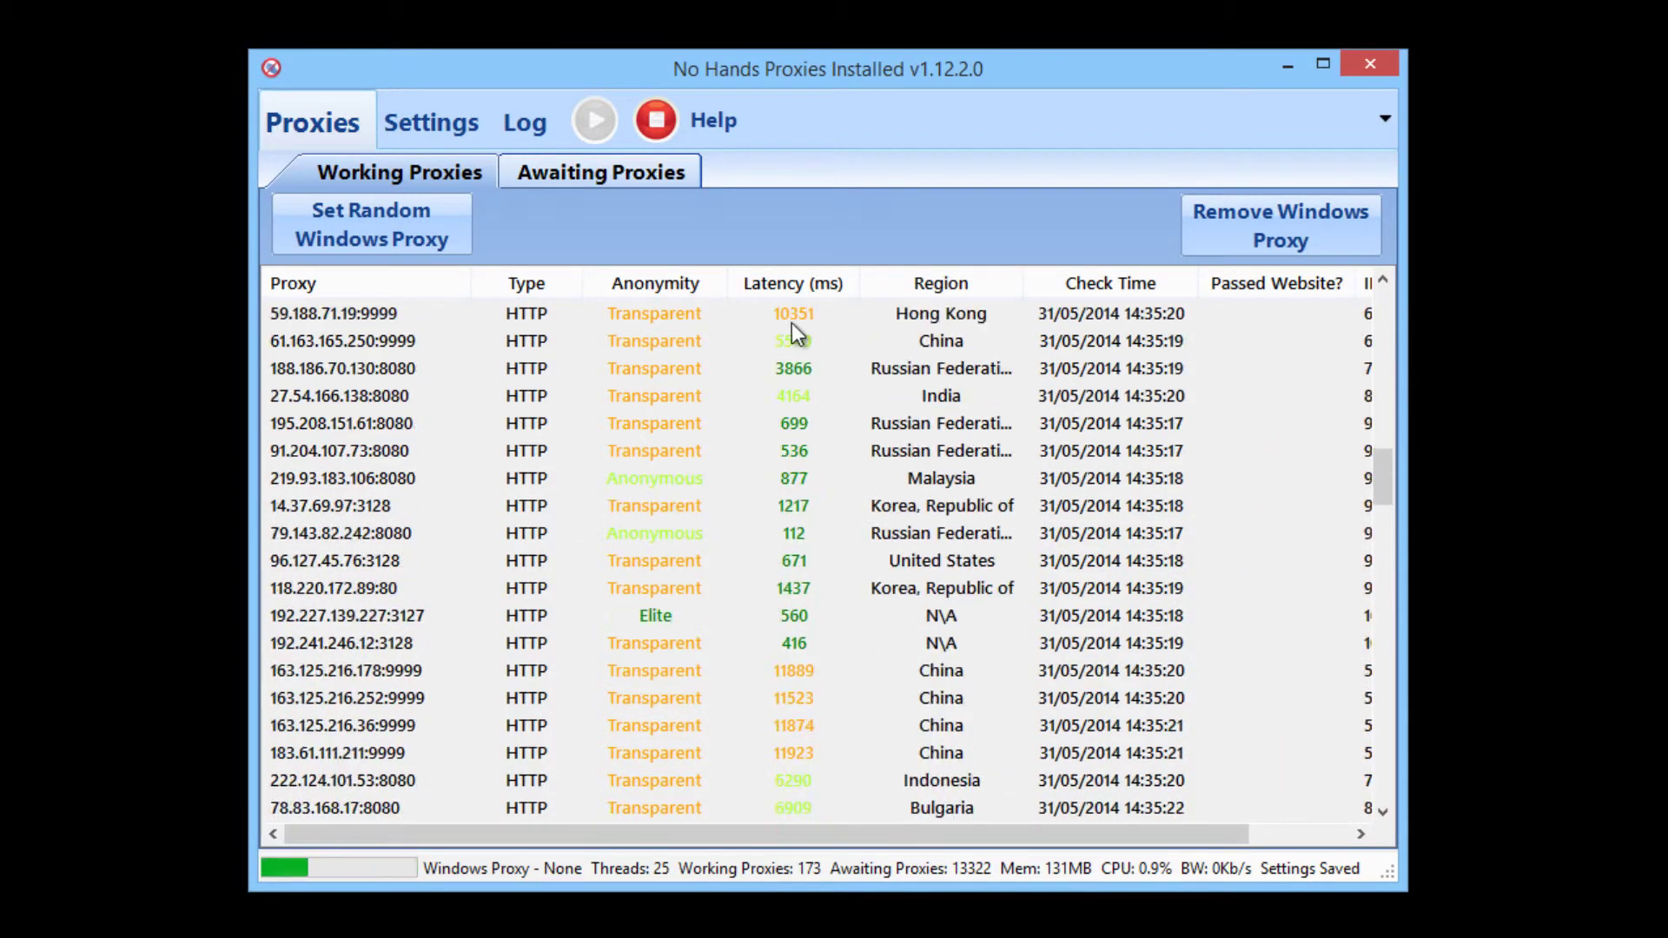
scroll(1011, 410, up, 4)
click(1113, 580)
click(522, 127)
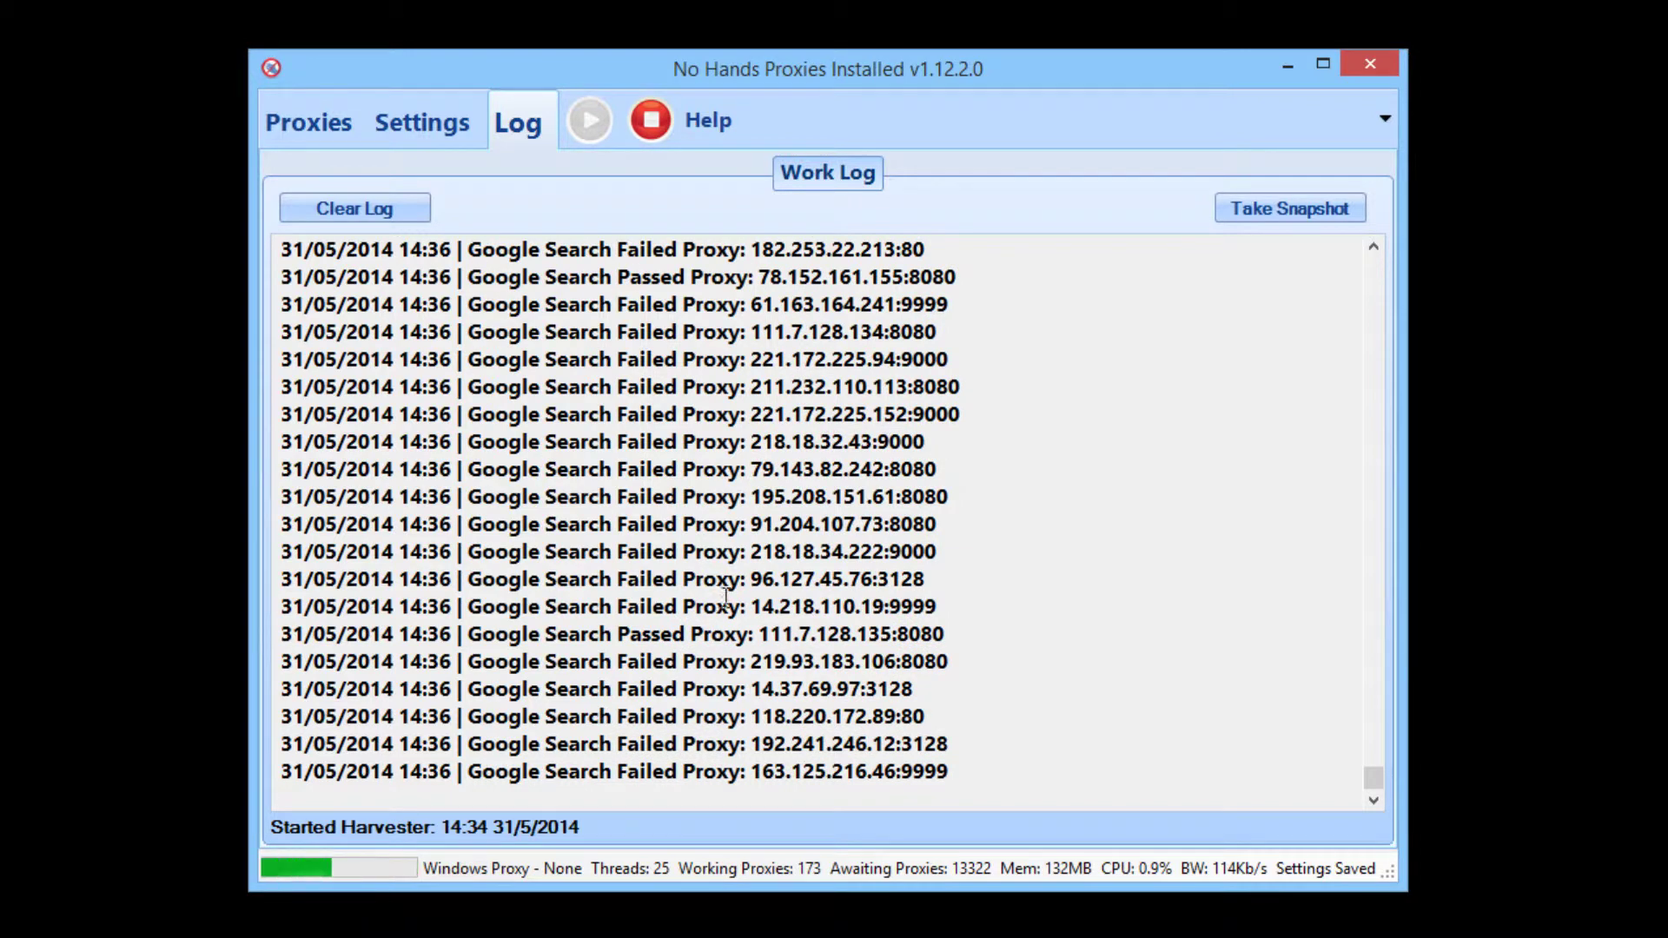
click(311, 127)
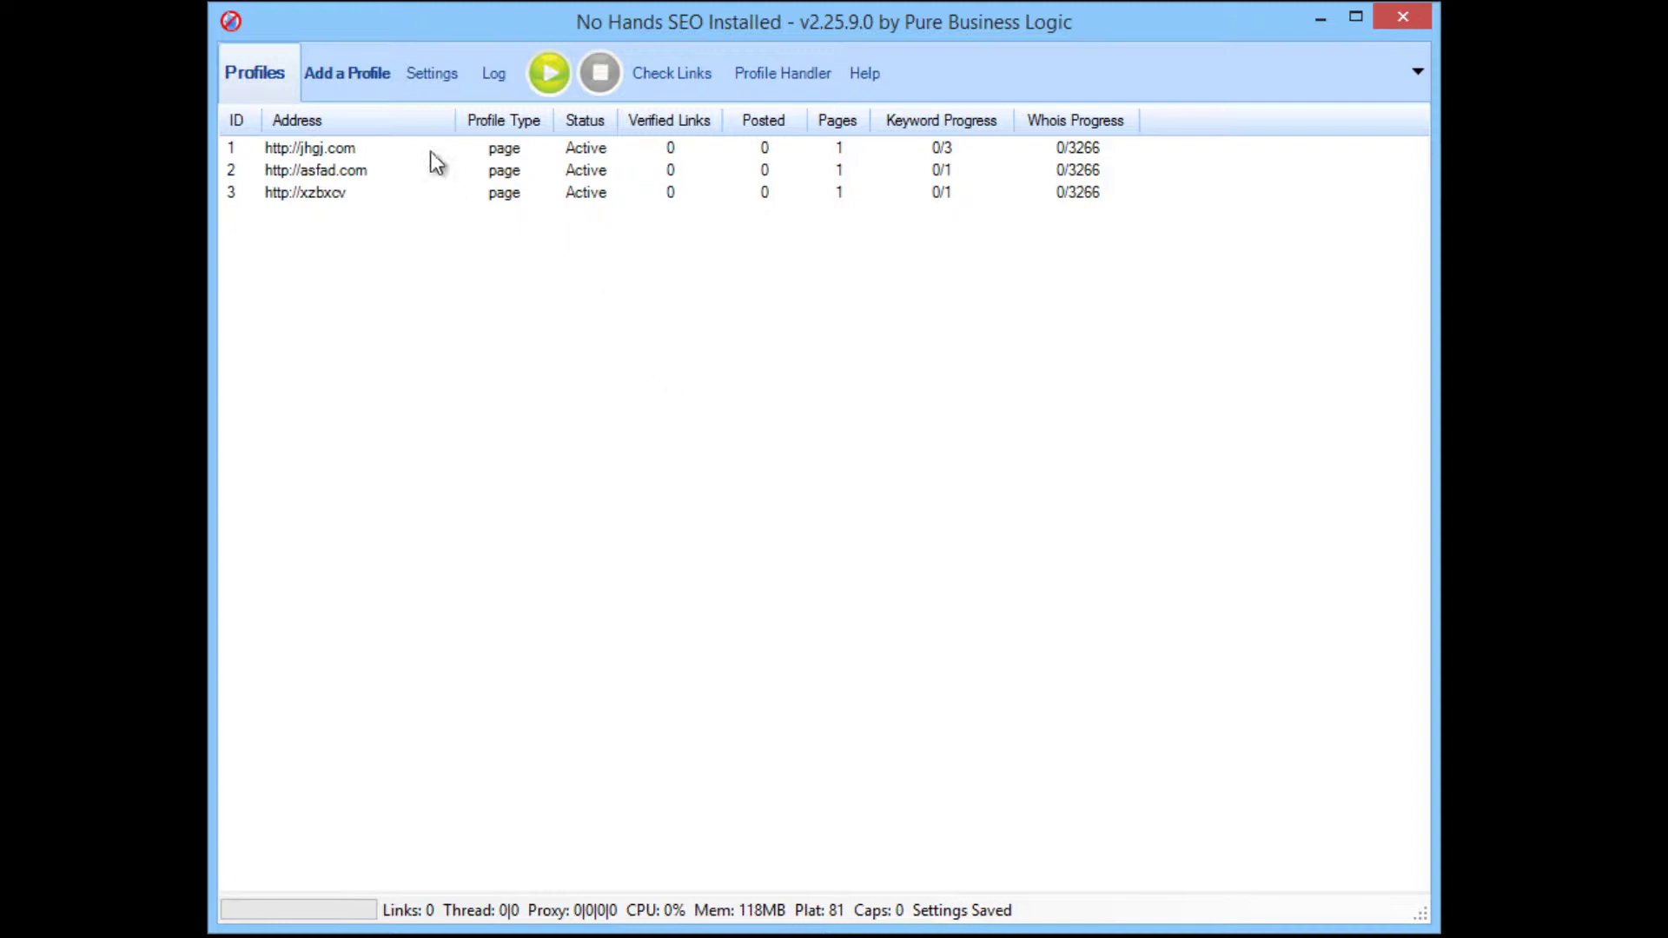
- Switch to No Hands SEO, set the search provider to Google in the app settings, and save
click(441, 77)
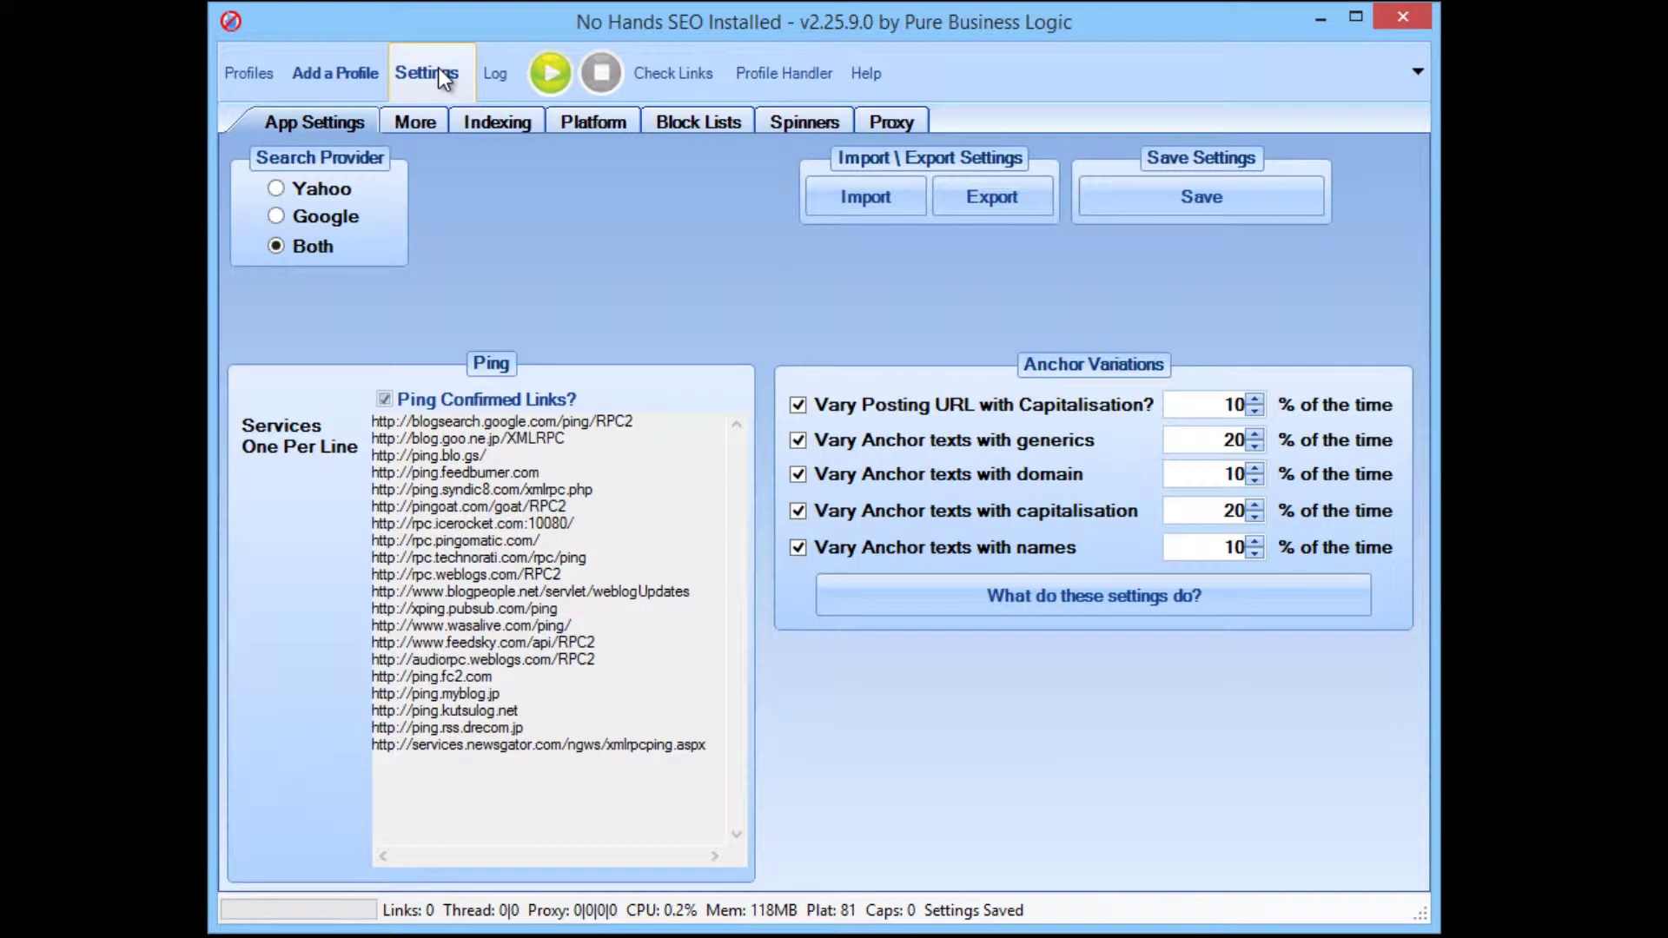
click(278, 216)
click(304, 249)
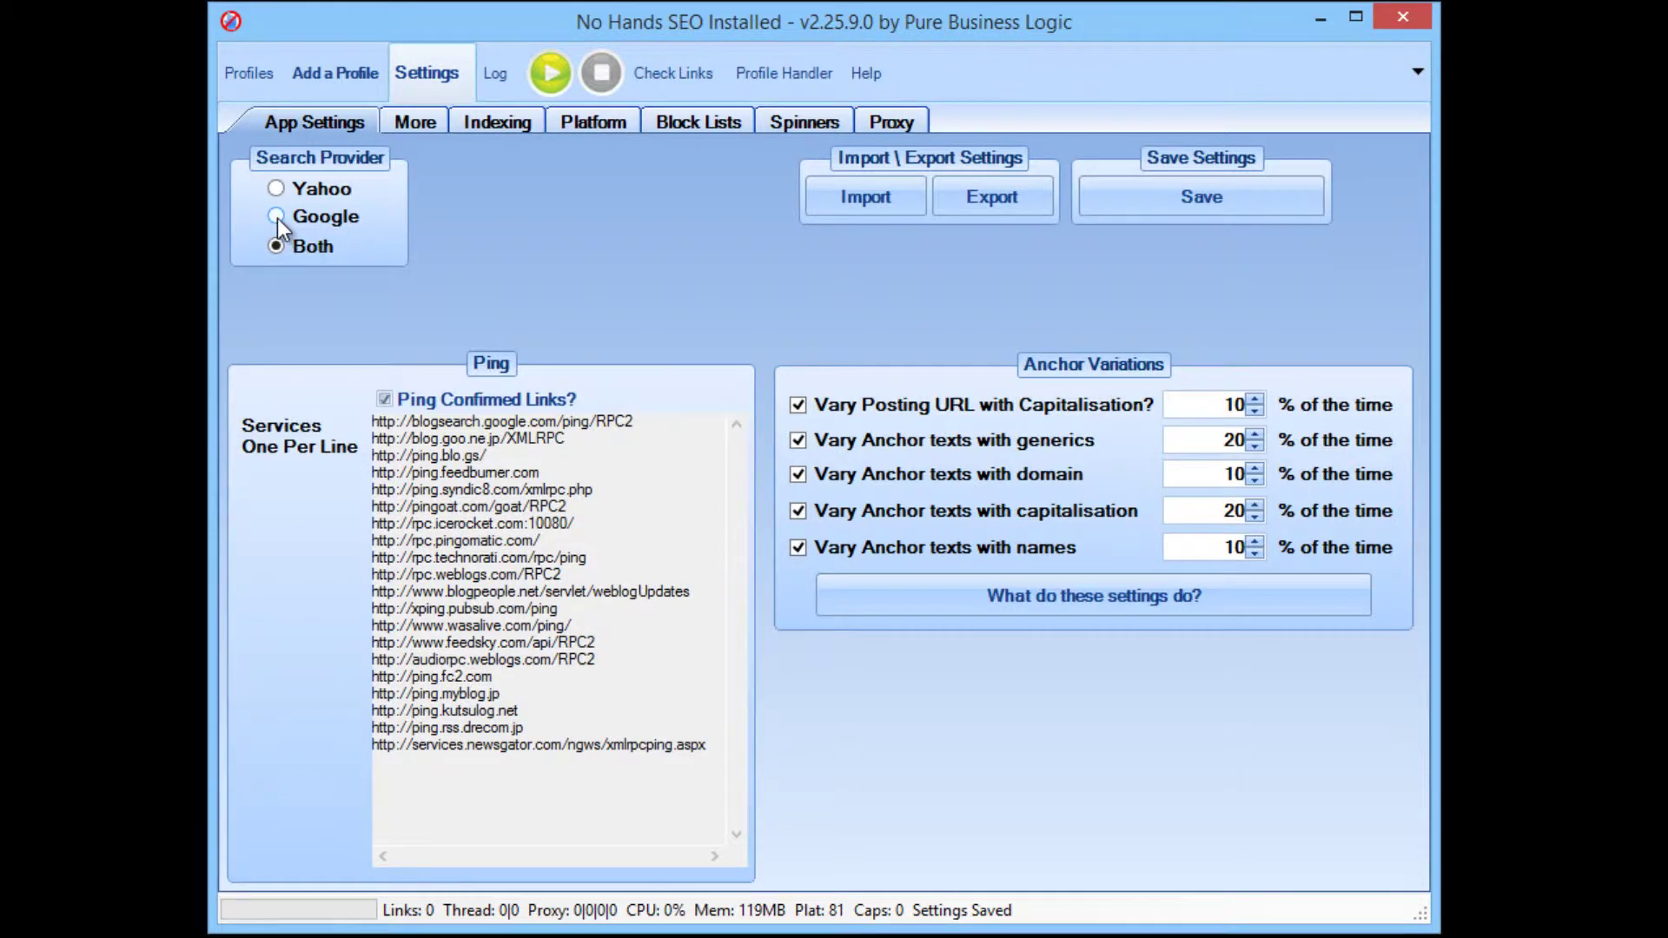
mouse_move(278, 217)
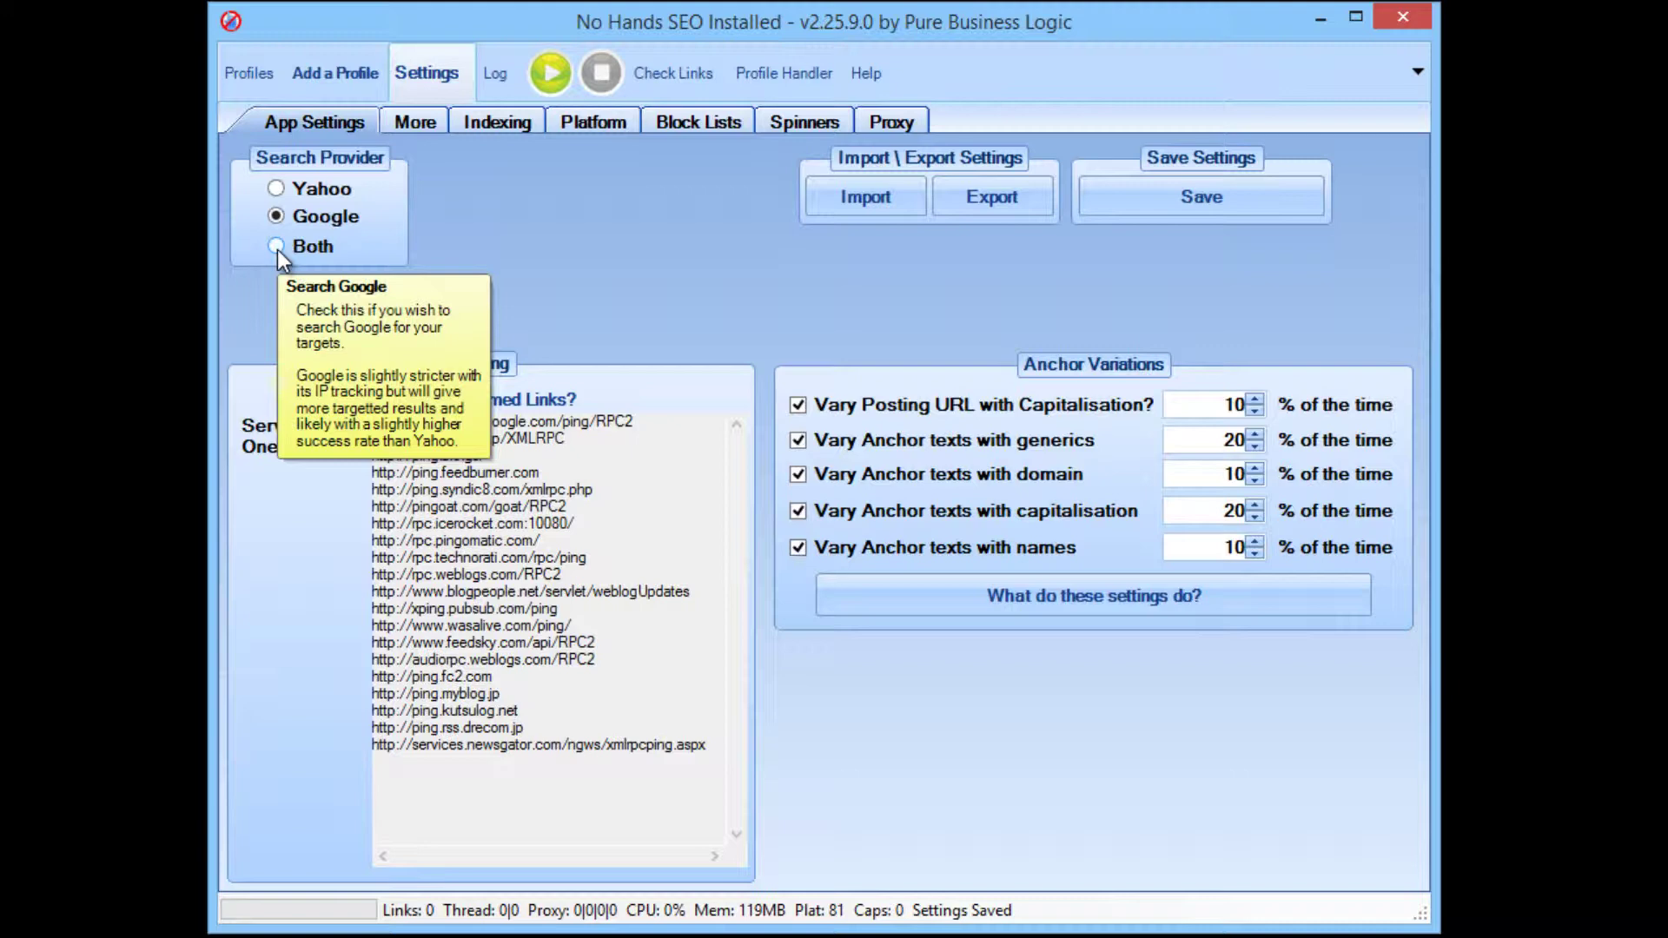
click(278, 247)
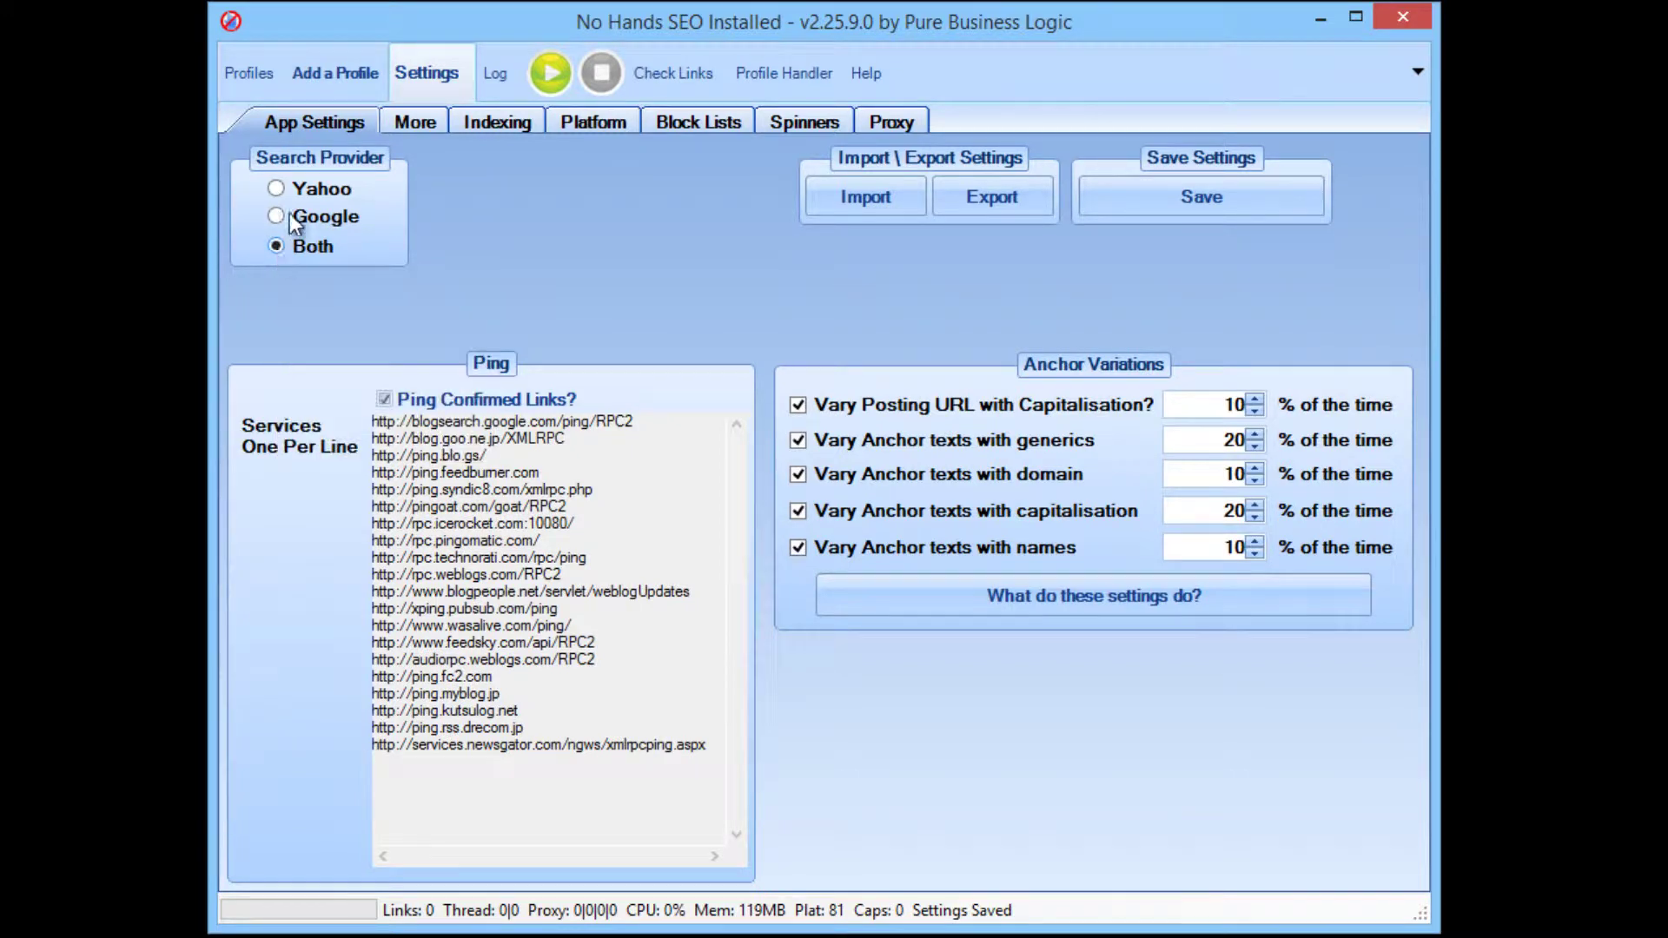
click(278, 217)
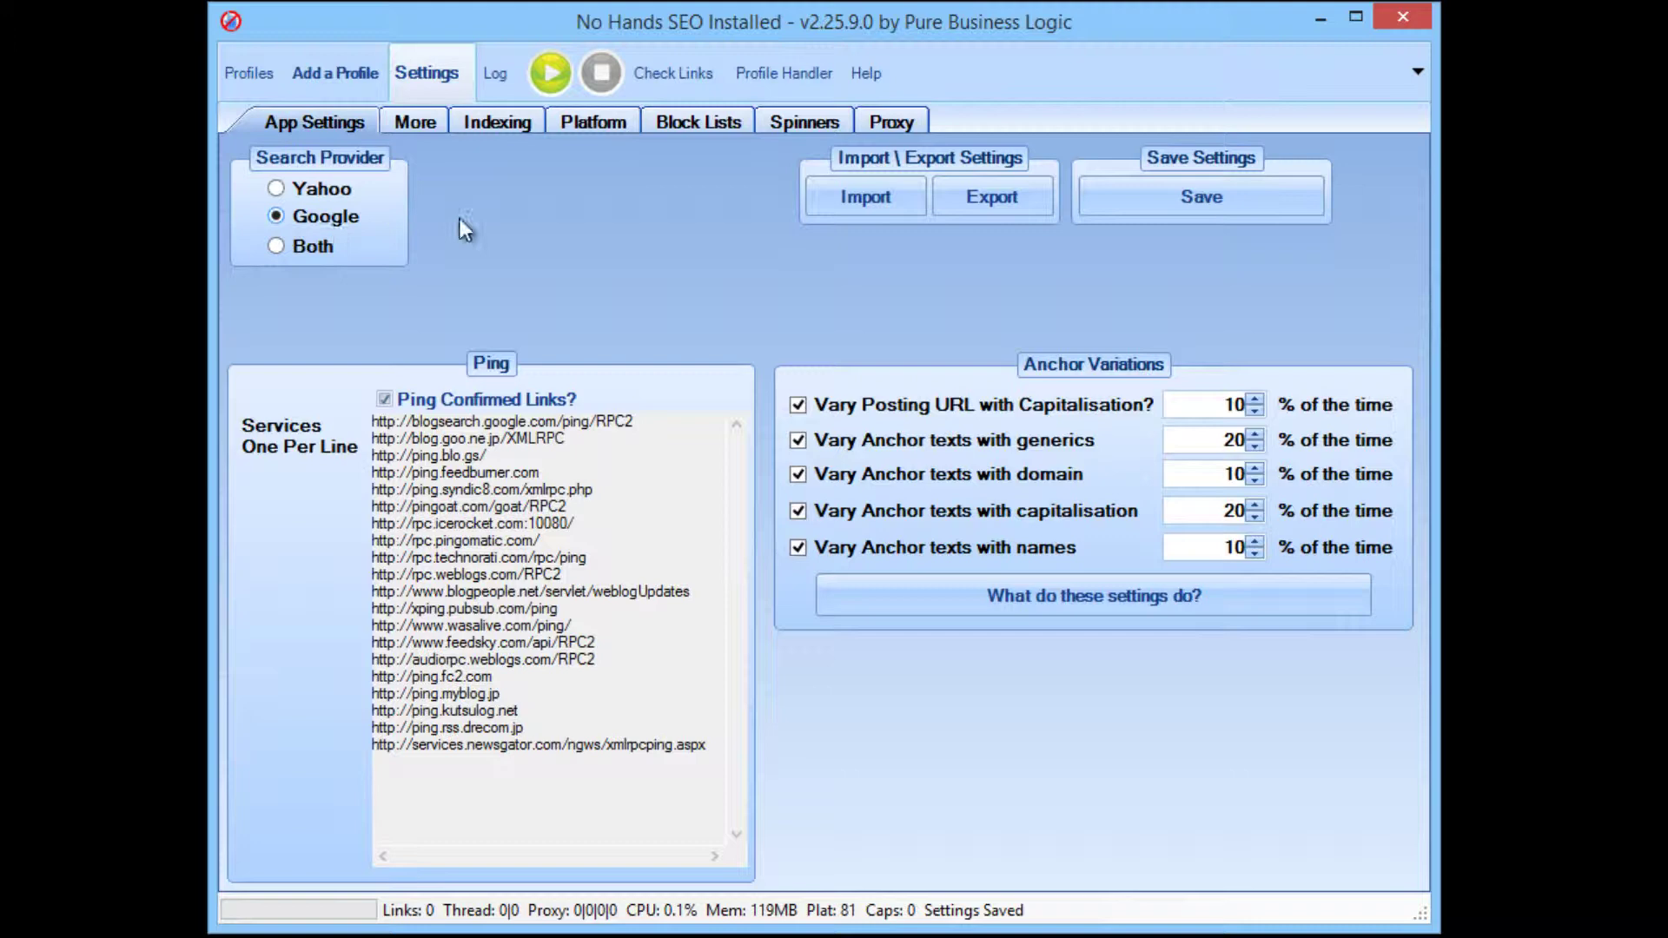
click(1251, 210)
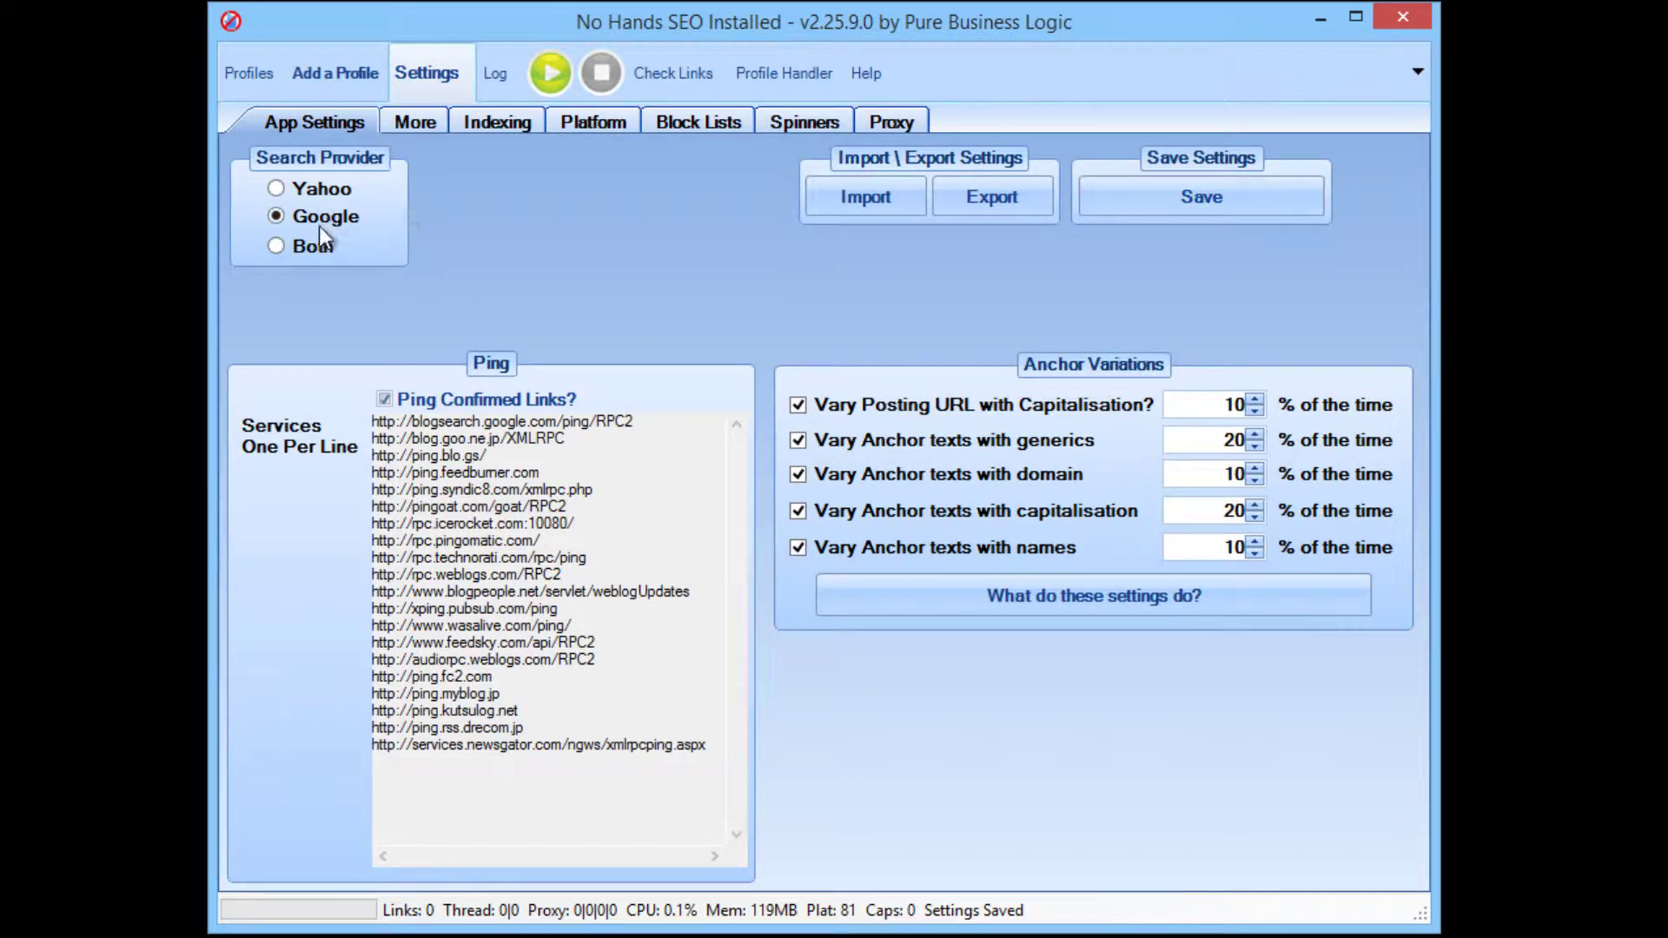
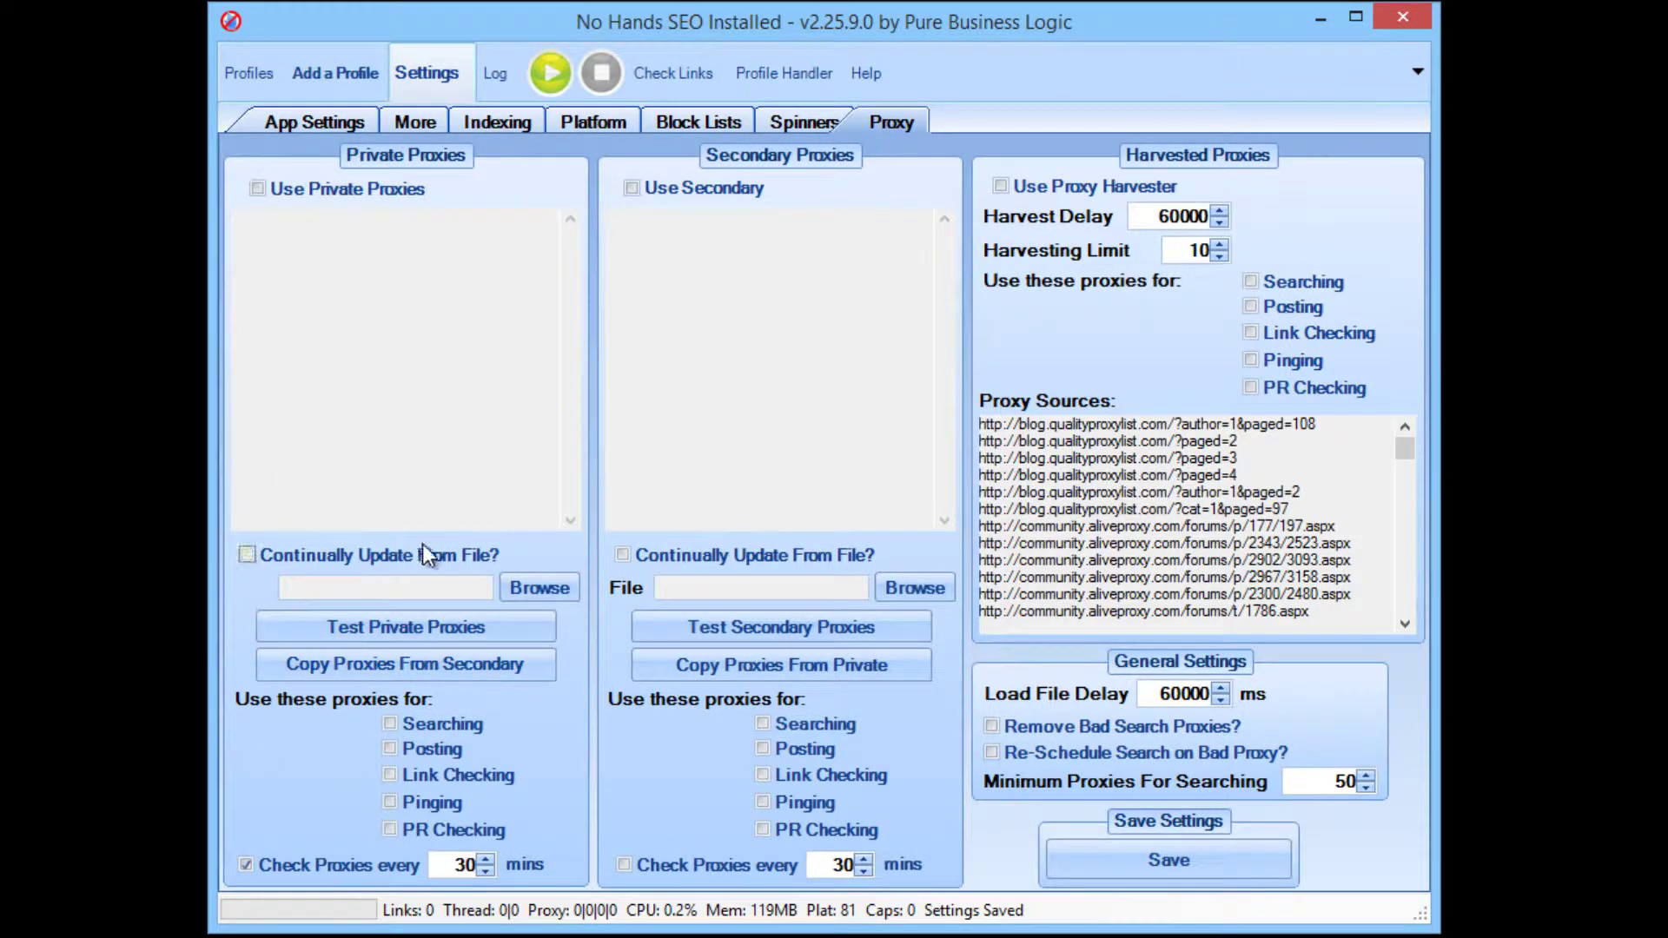
- Enable private proxies with continual updating from PostingProxies.txt, and look through the loaded list
mouse_move(441, 502)
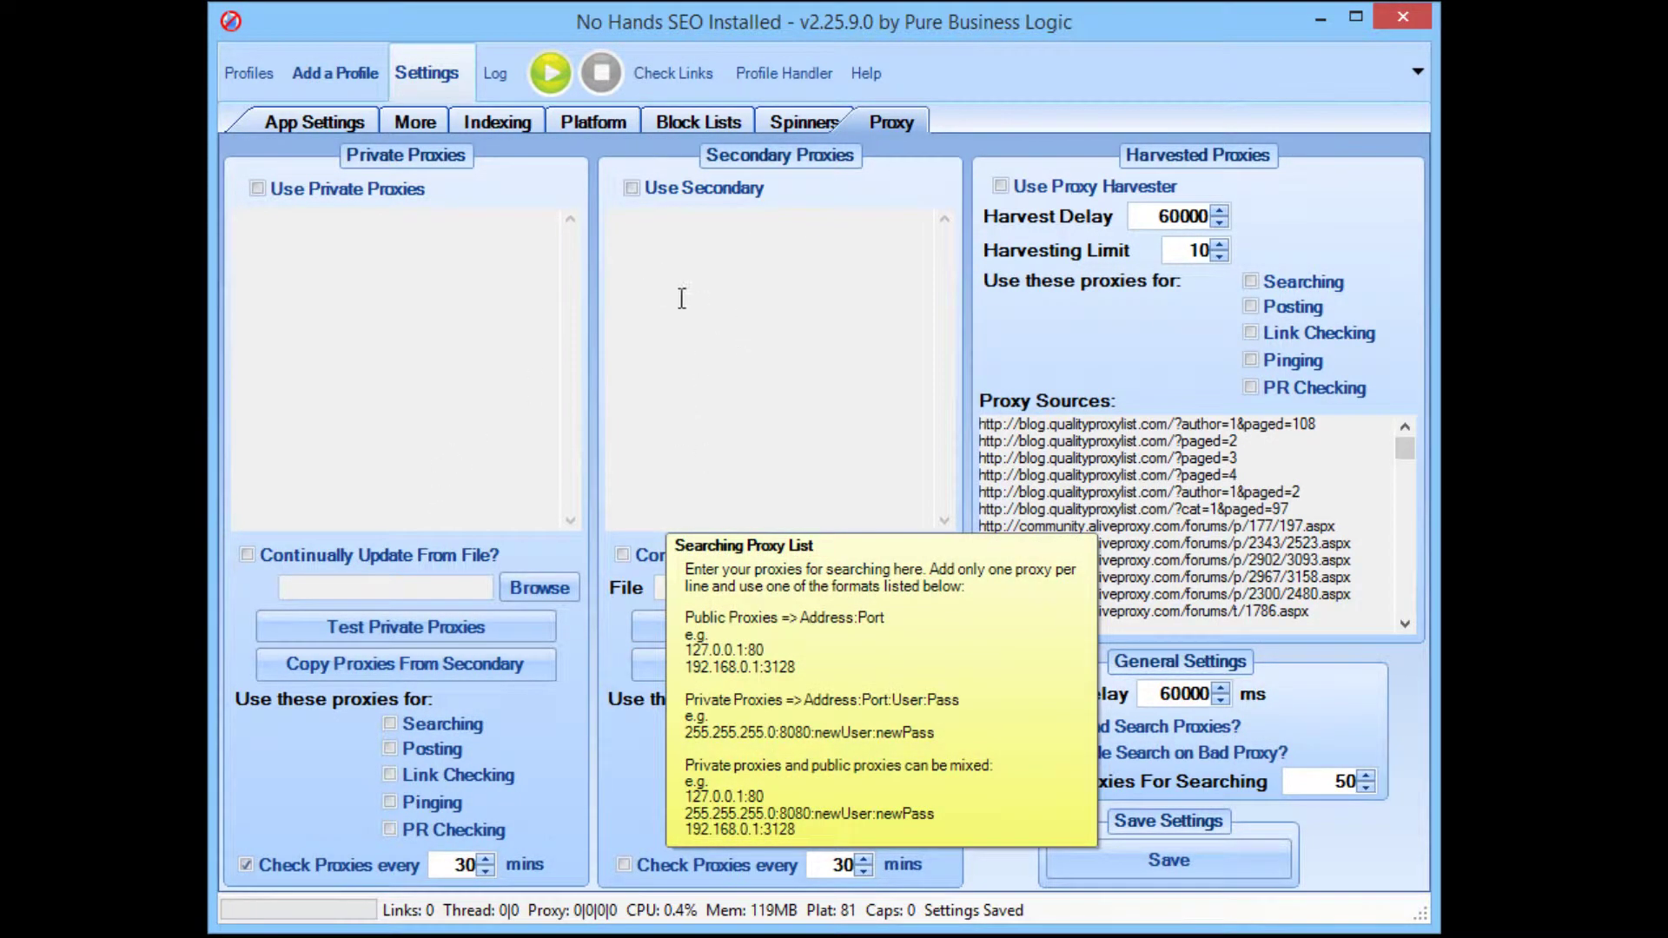
click(269, 189)
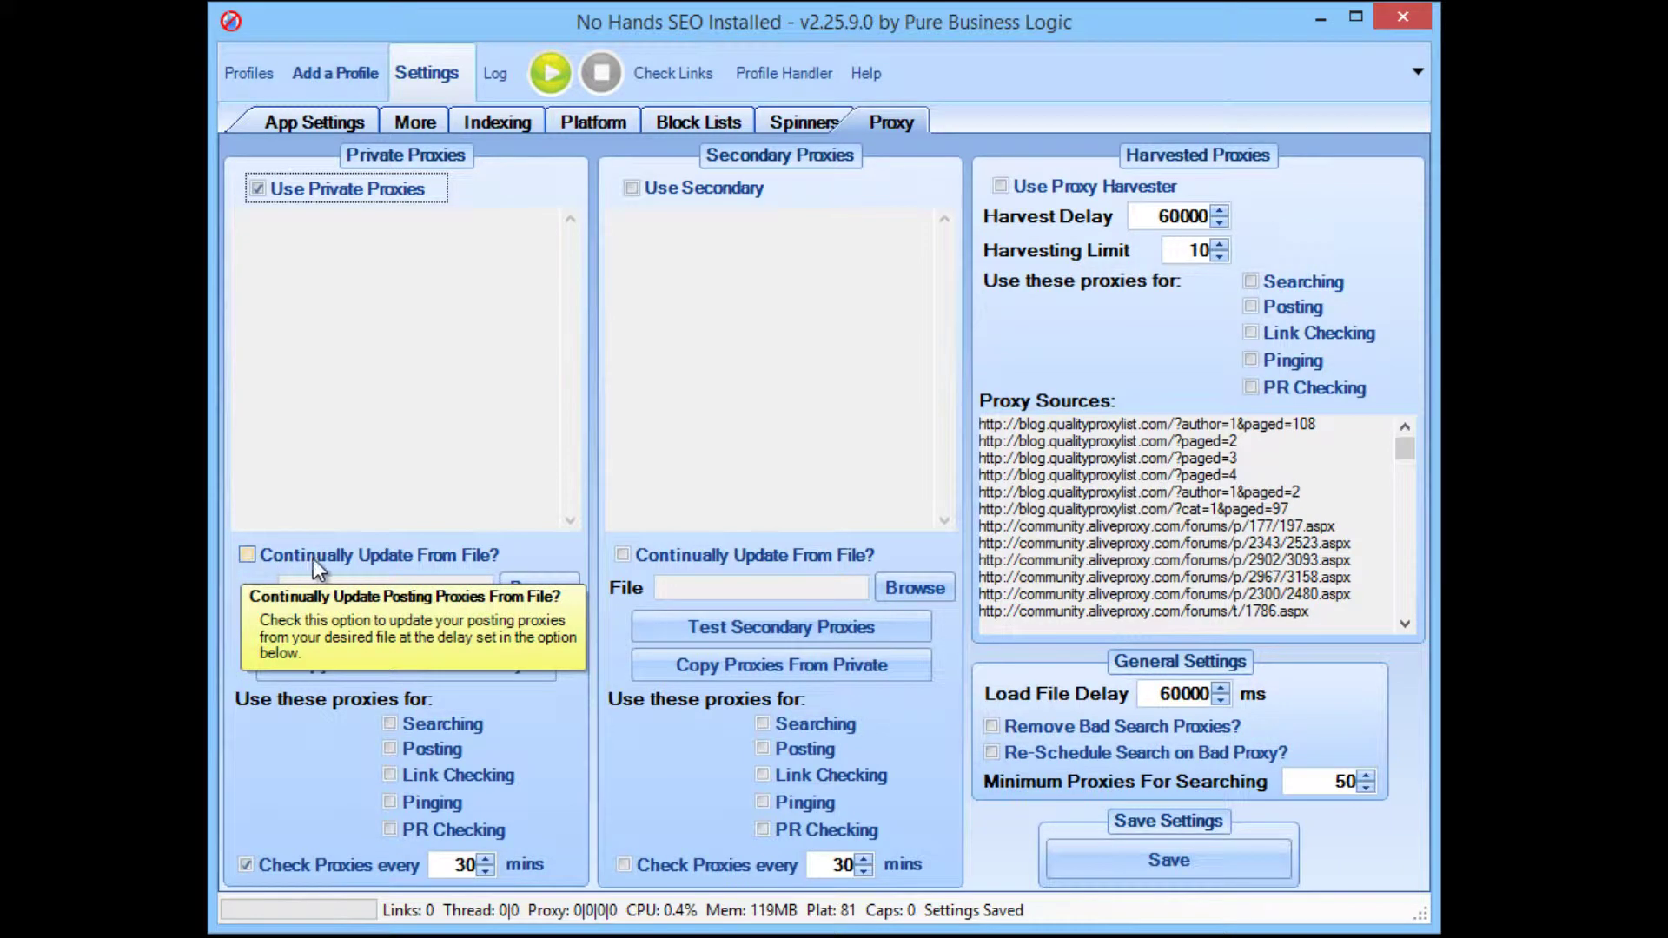
click(246, 555)
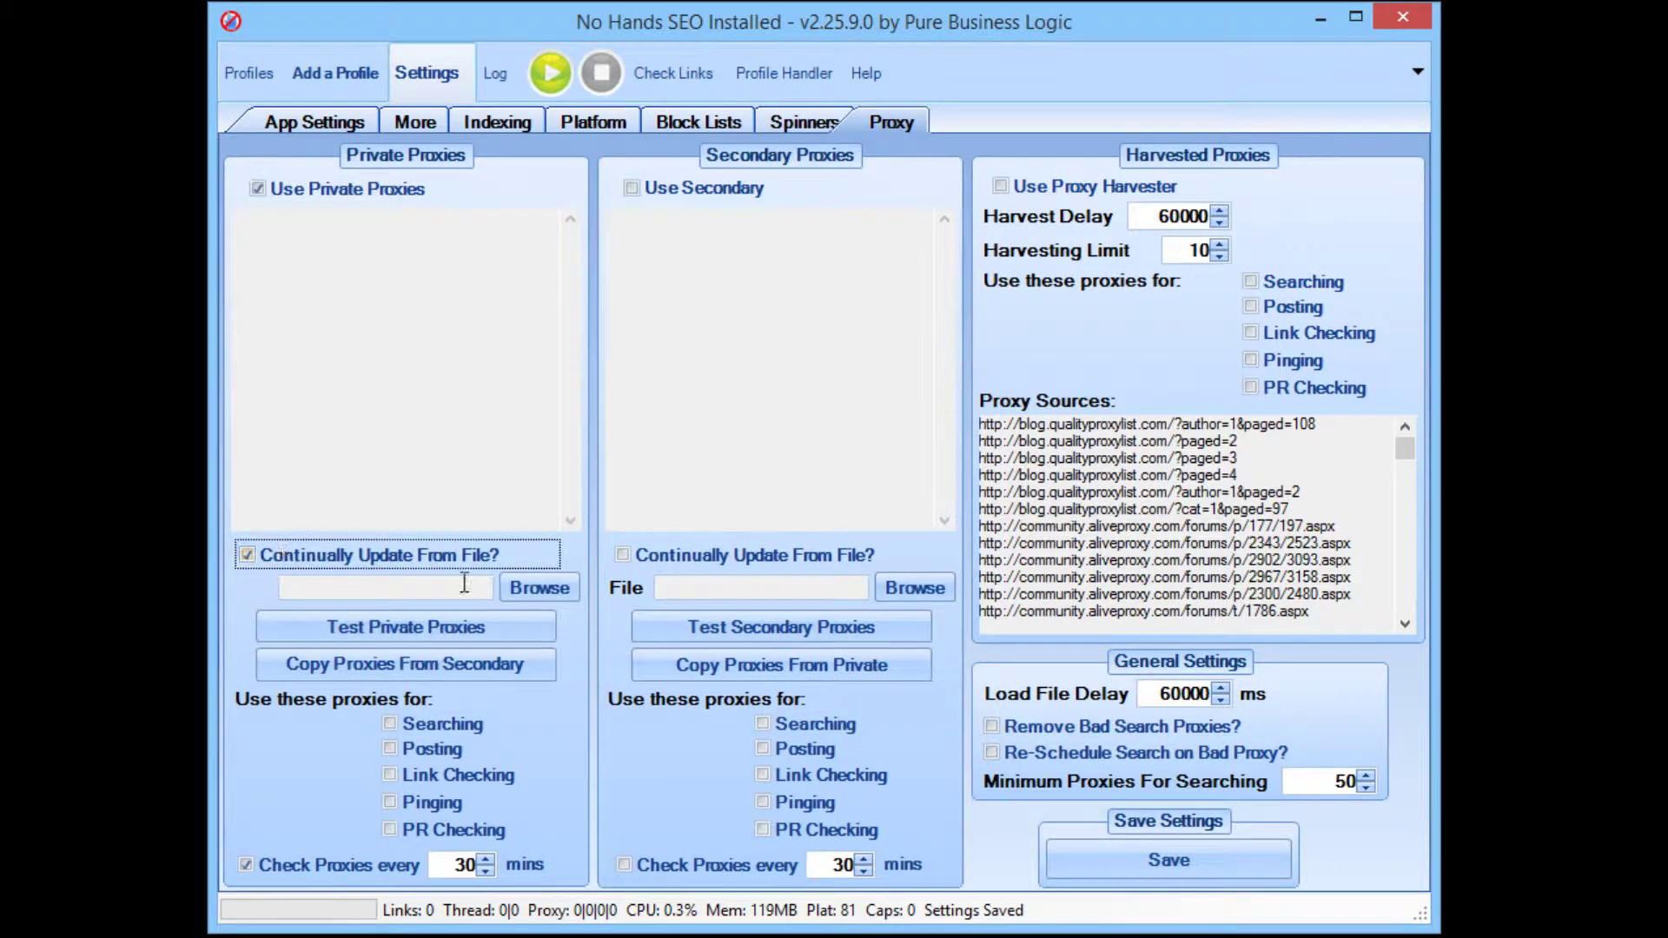
click(525, 591)
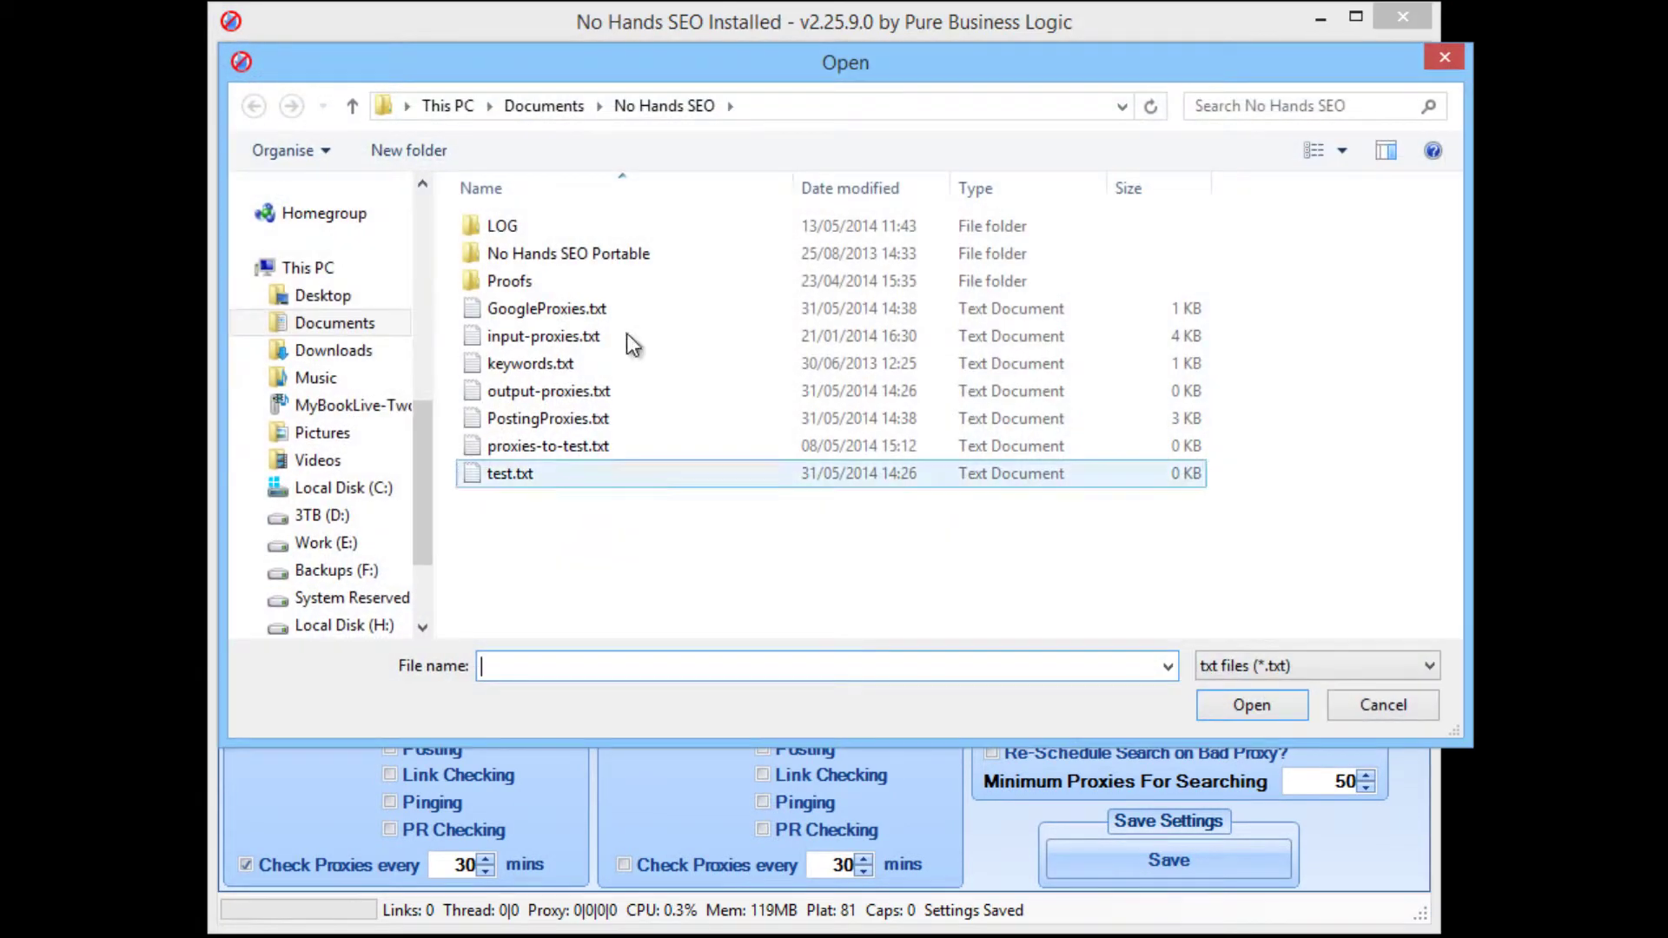
double_click(544, 418)
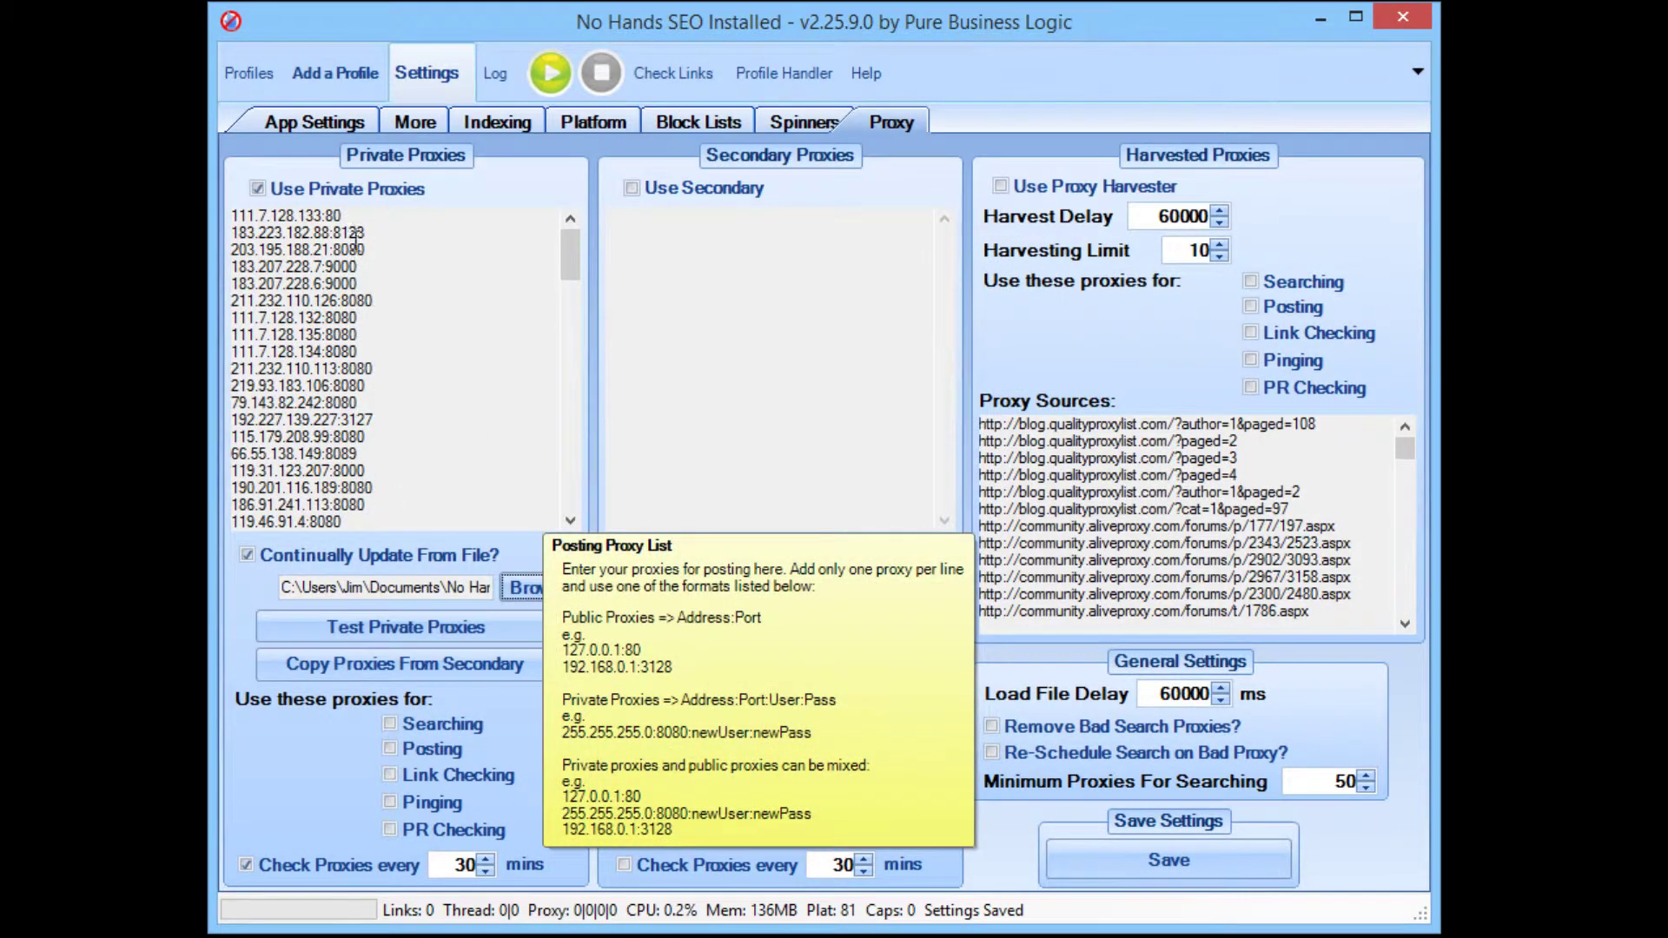
click(555, 300)
scroll(553, 291, down, 15)
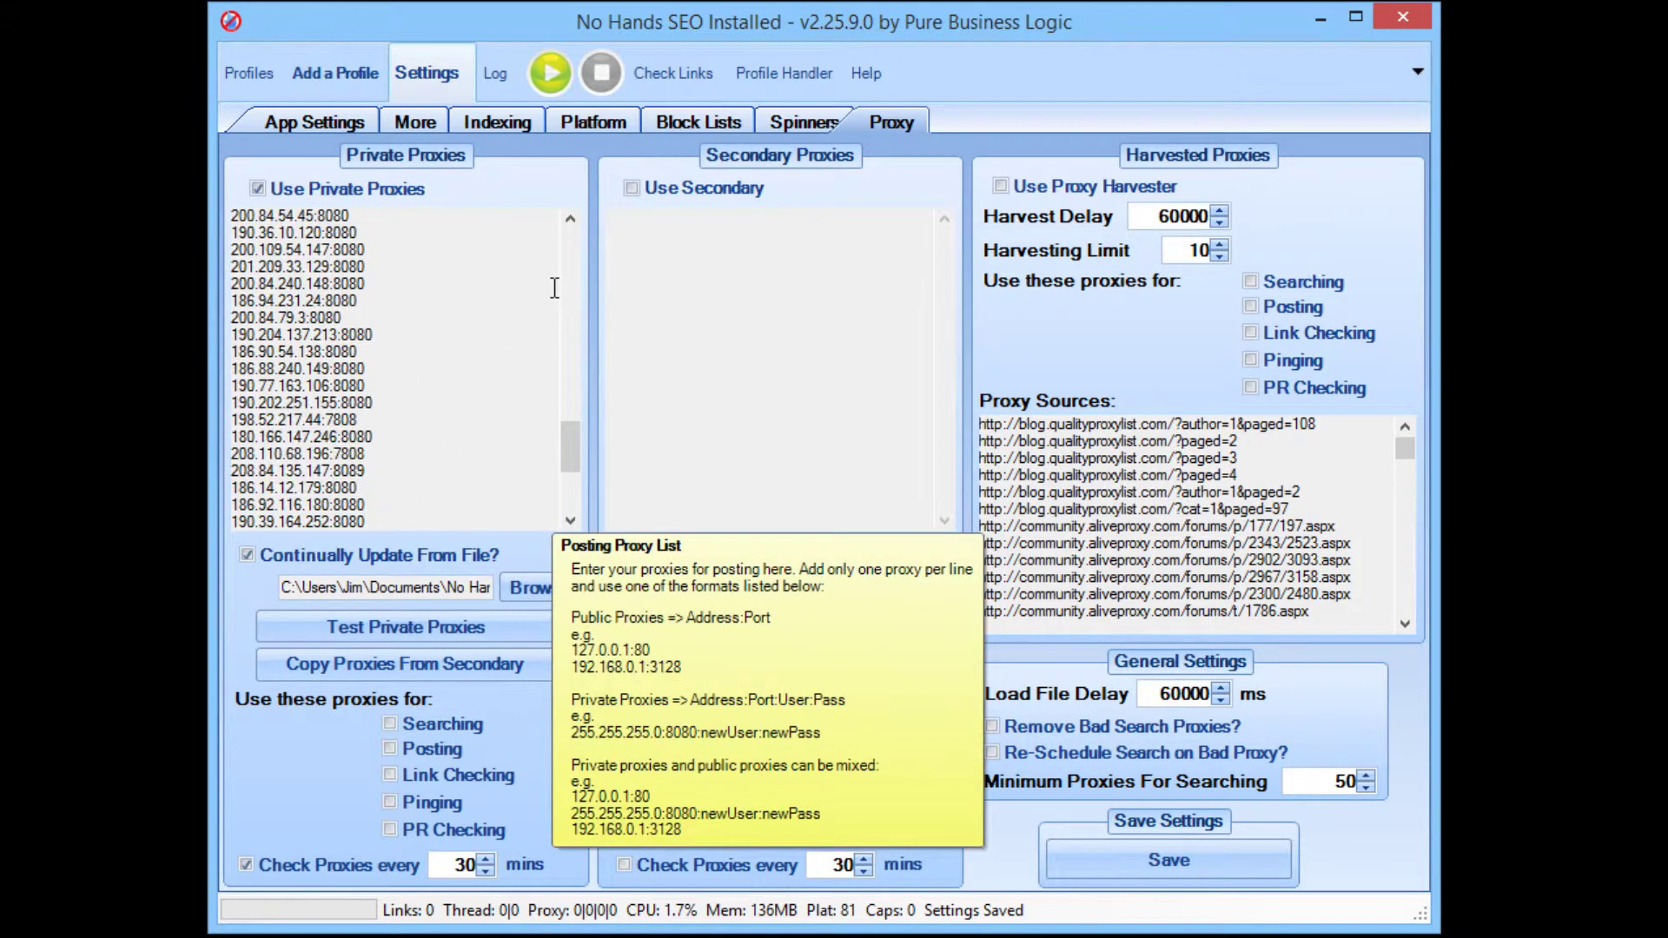
scroll(553, 284, up, 10)
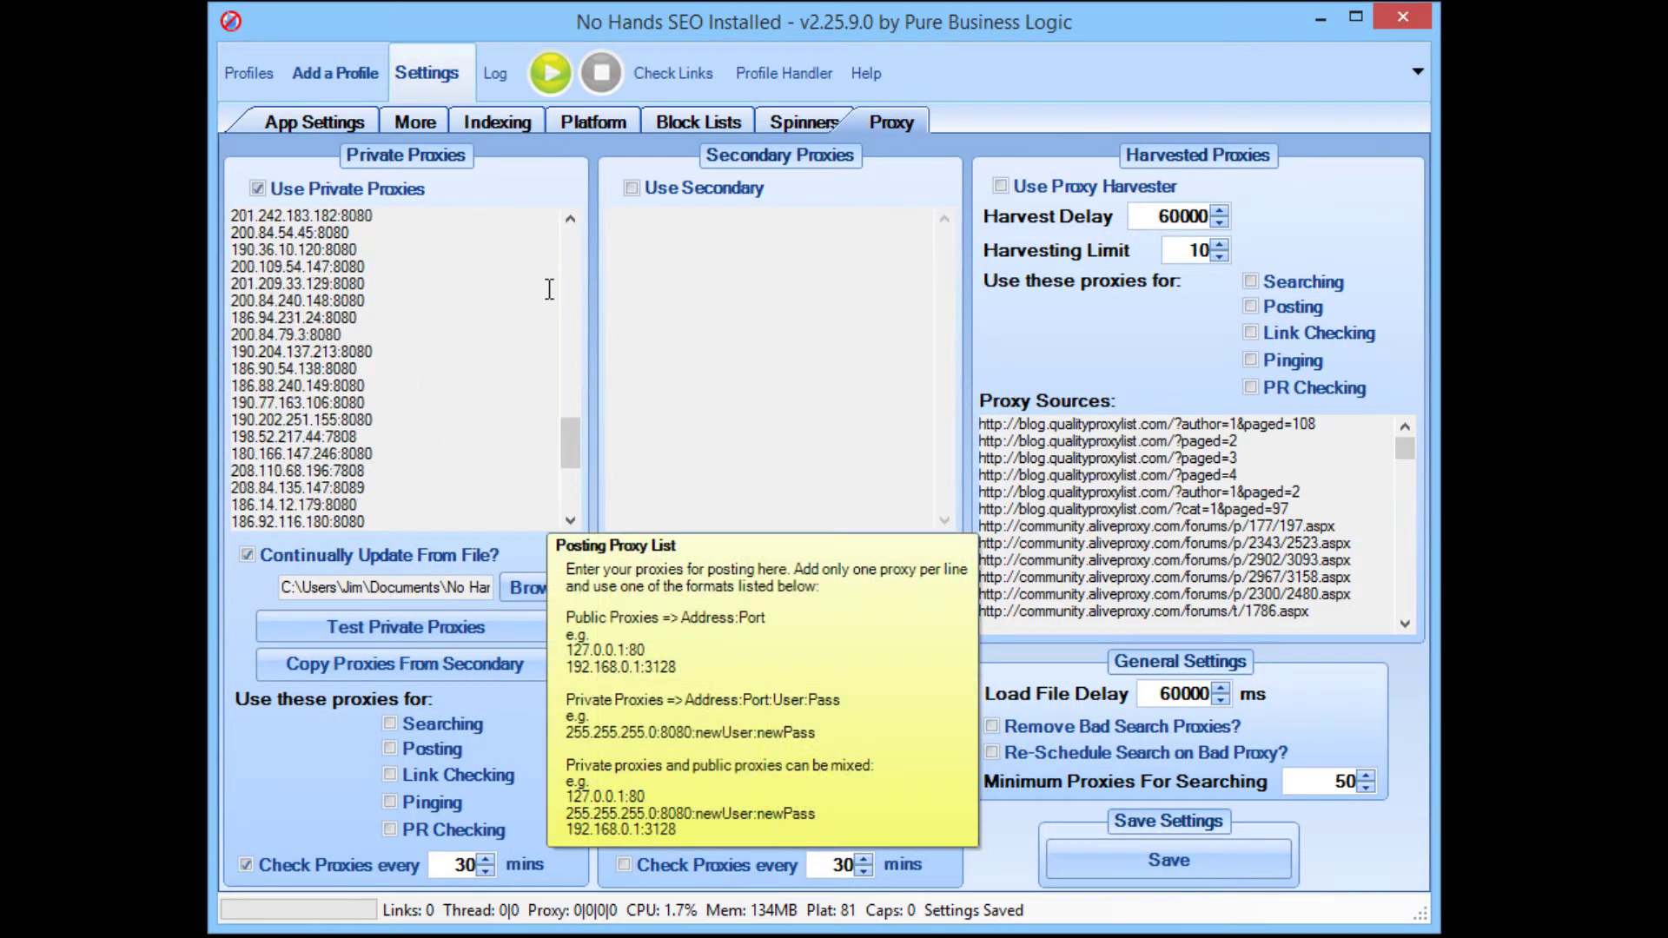
scroll(549, 289, up, 8)
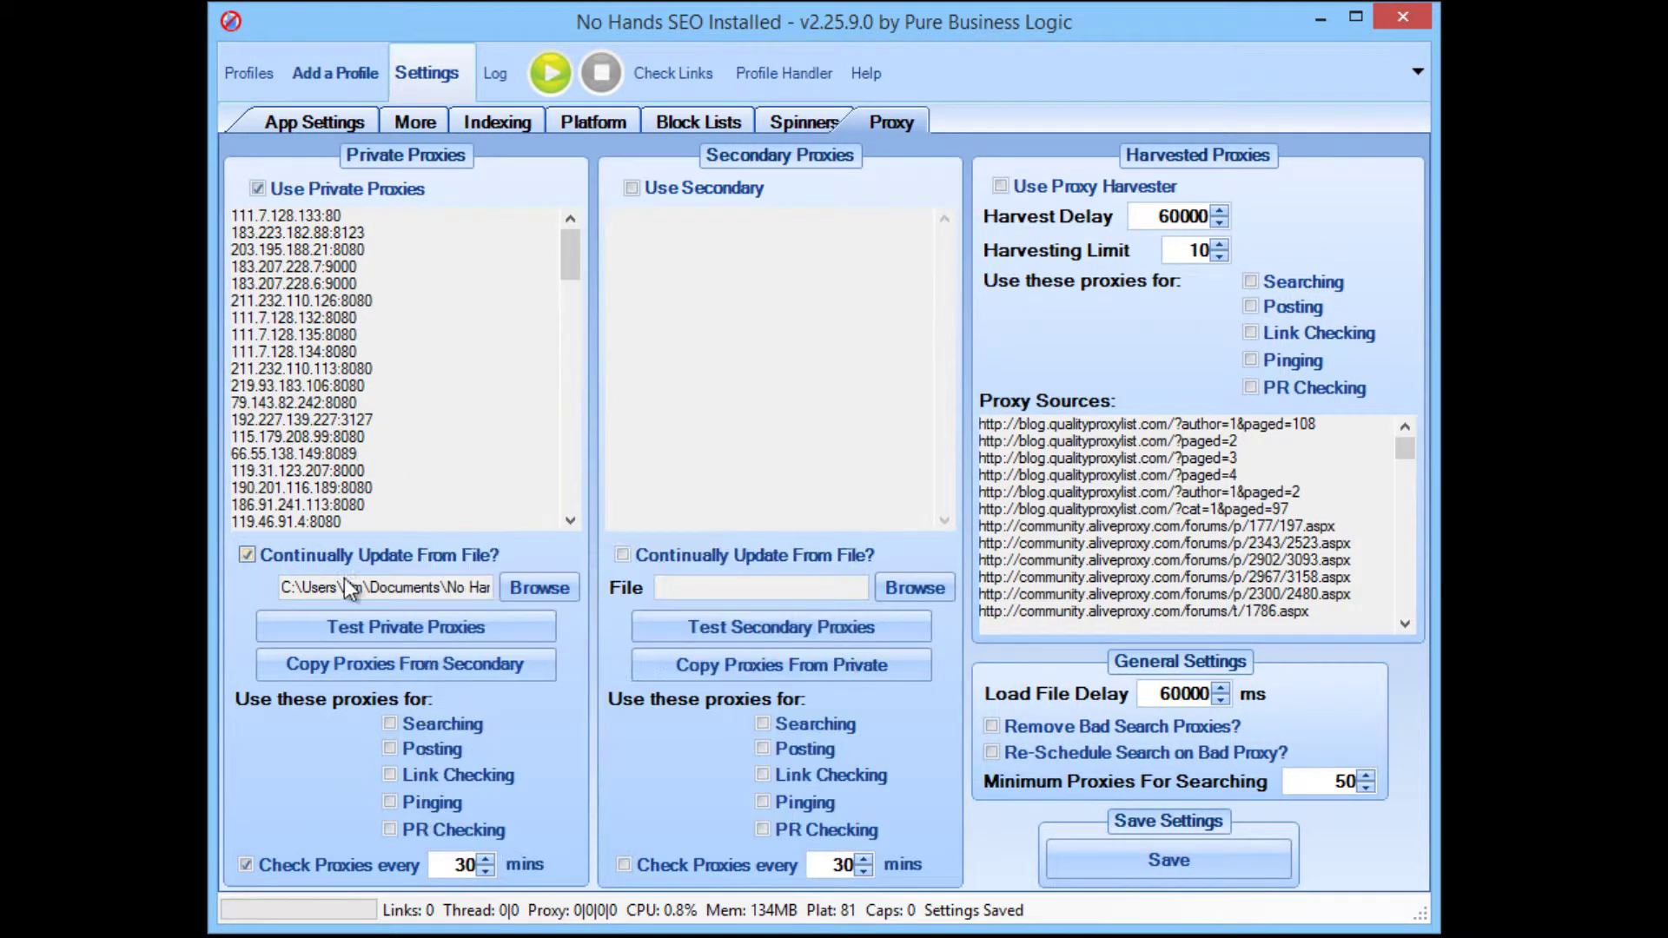
- Use the private proxies for posting, pinging and PR checking, and turn off their periodic proxy check
click(394, 750)
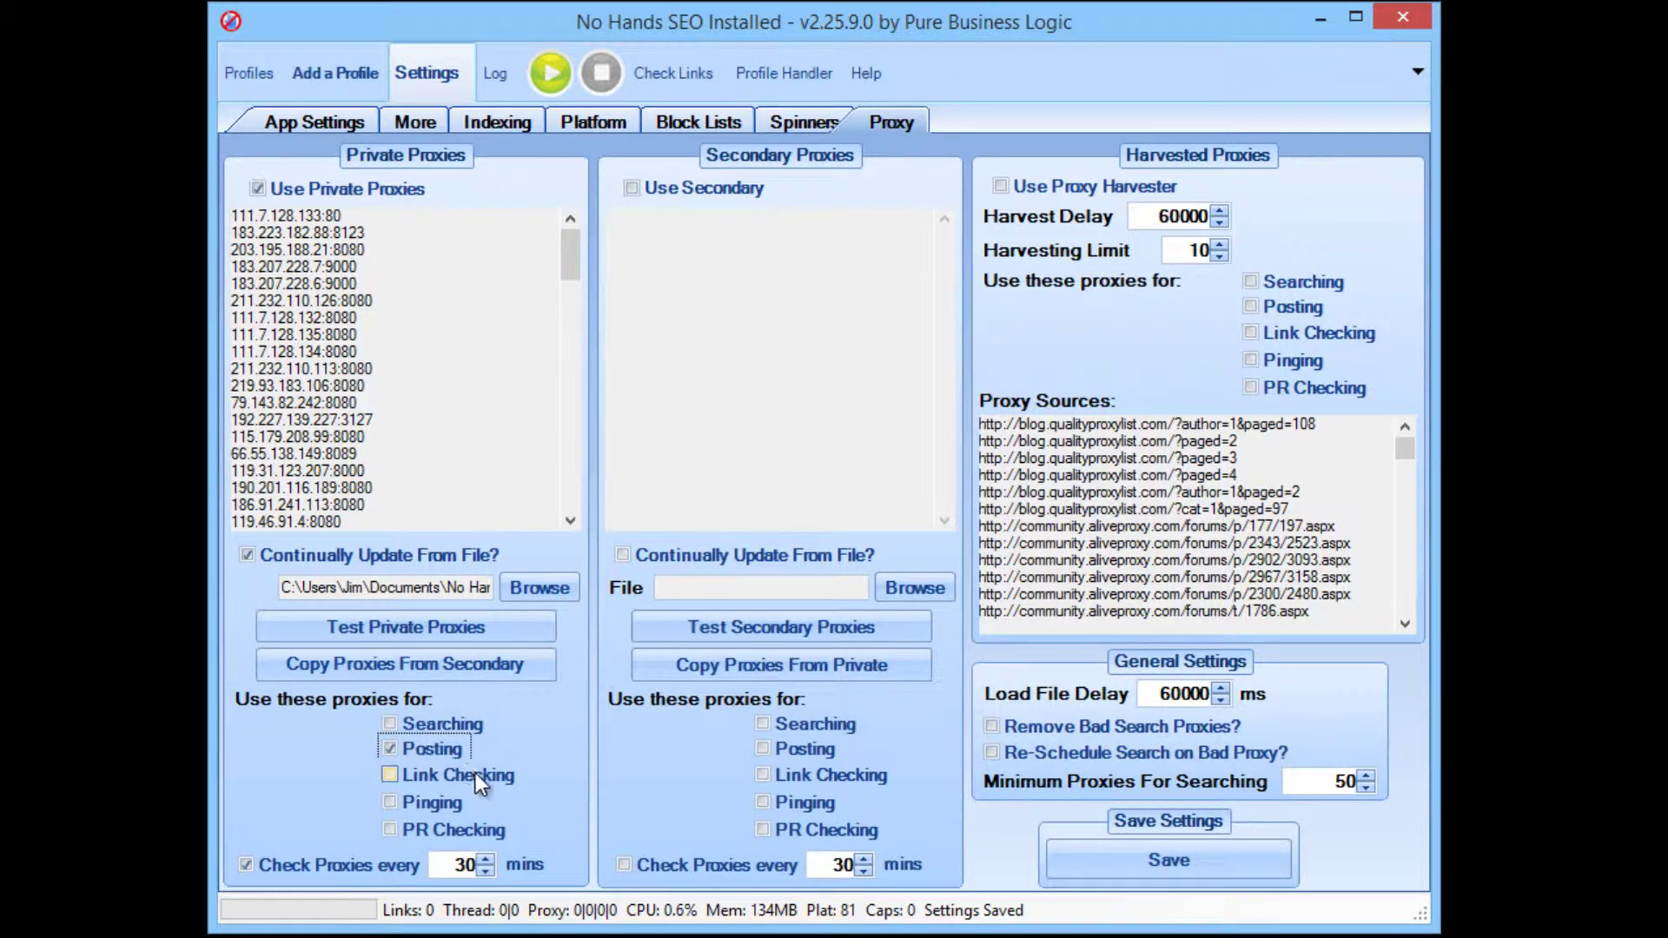
click(426, 779)
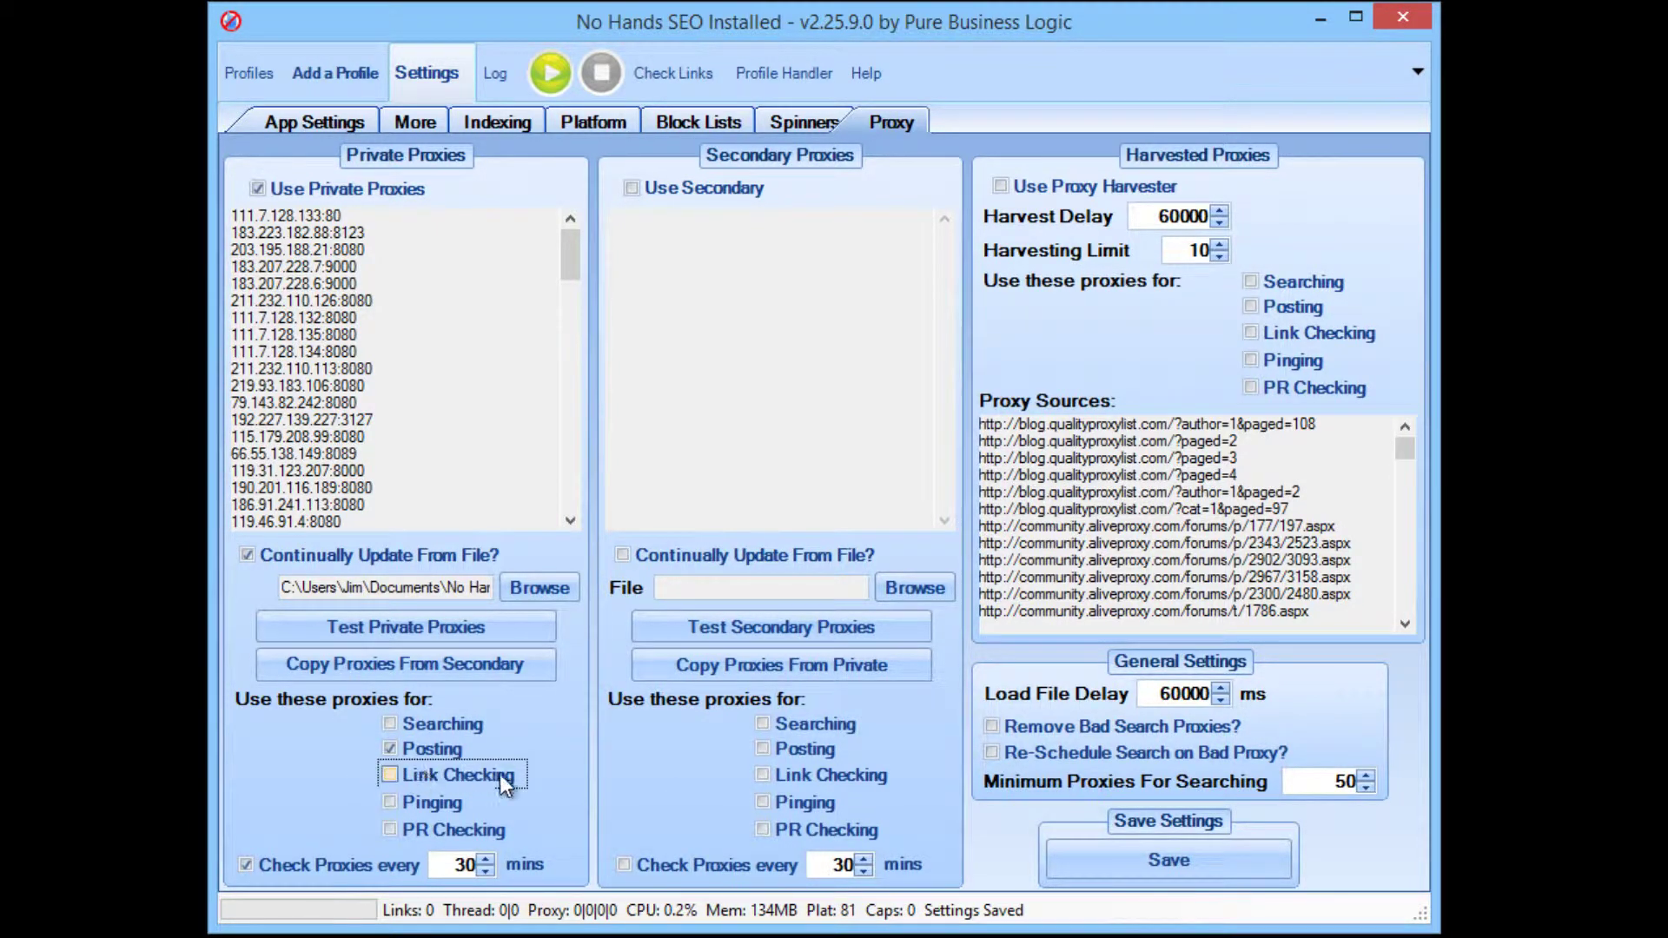
click(389, 804)
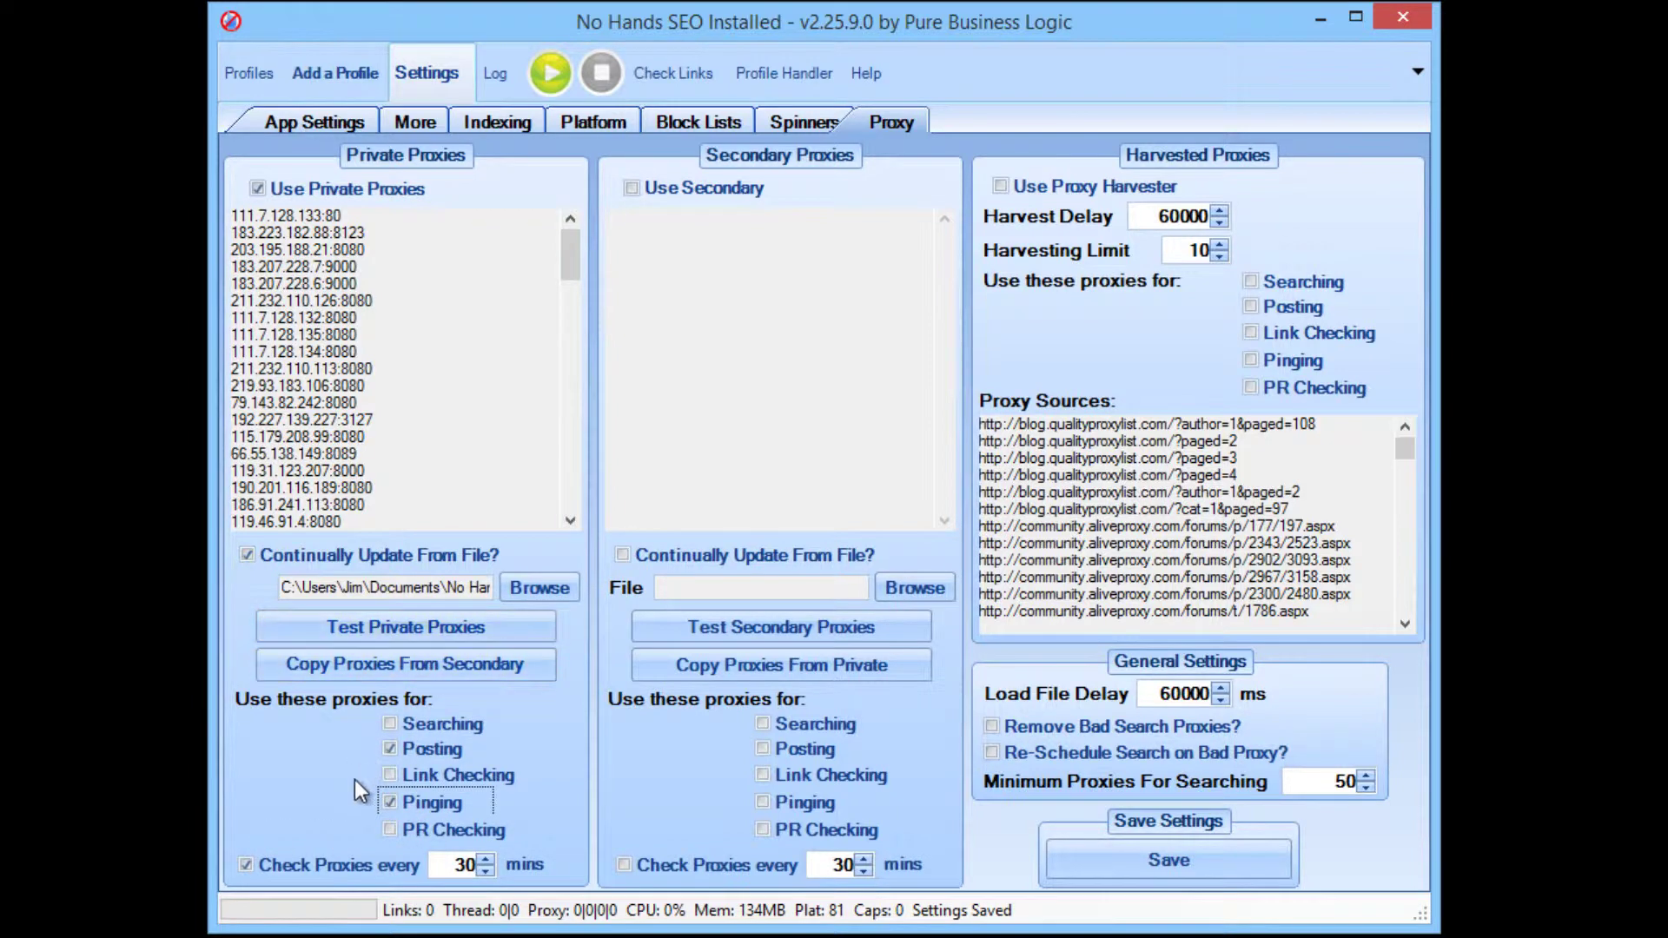
click(389, 831)
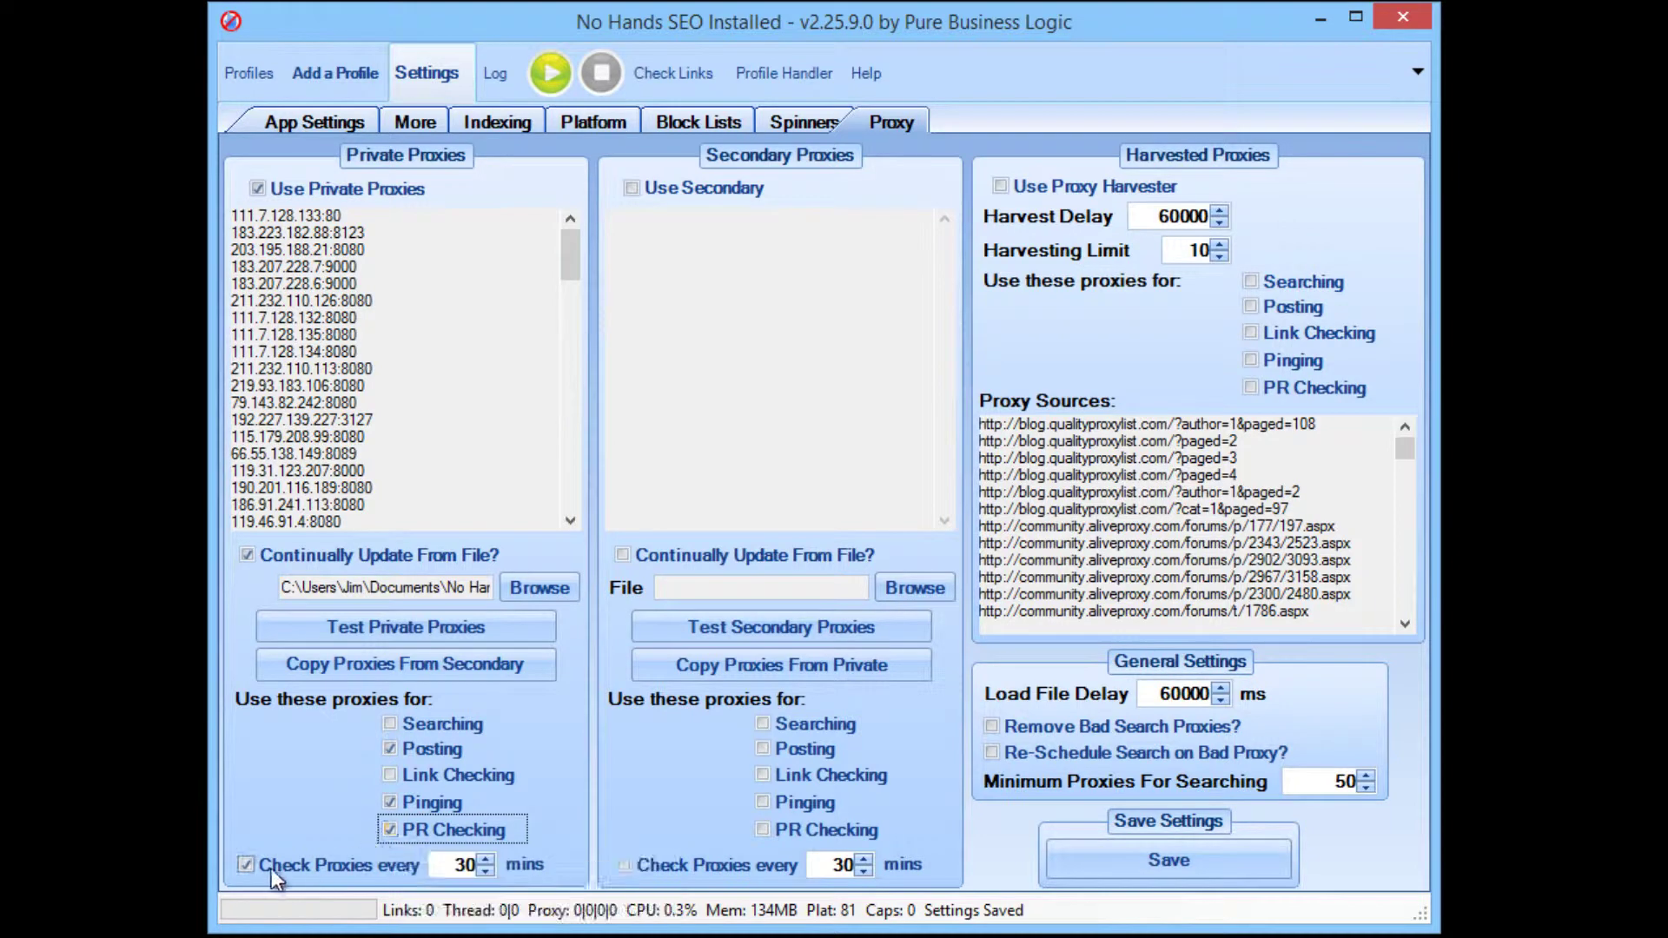
click(243, 866)
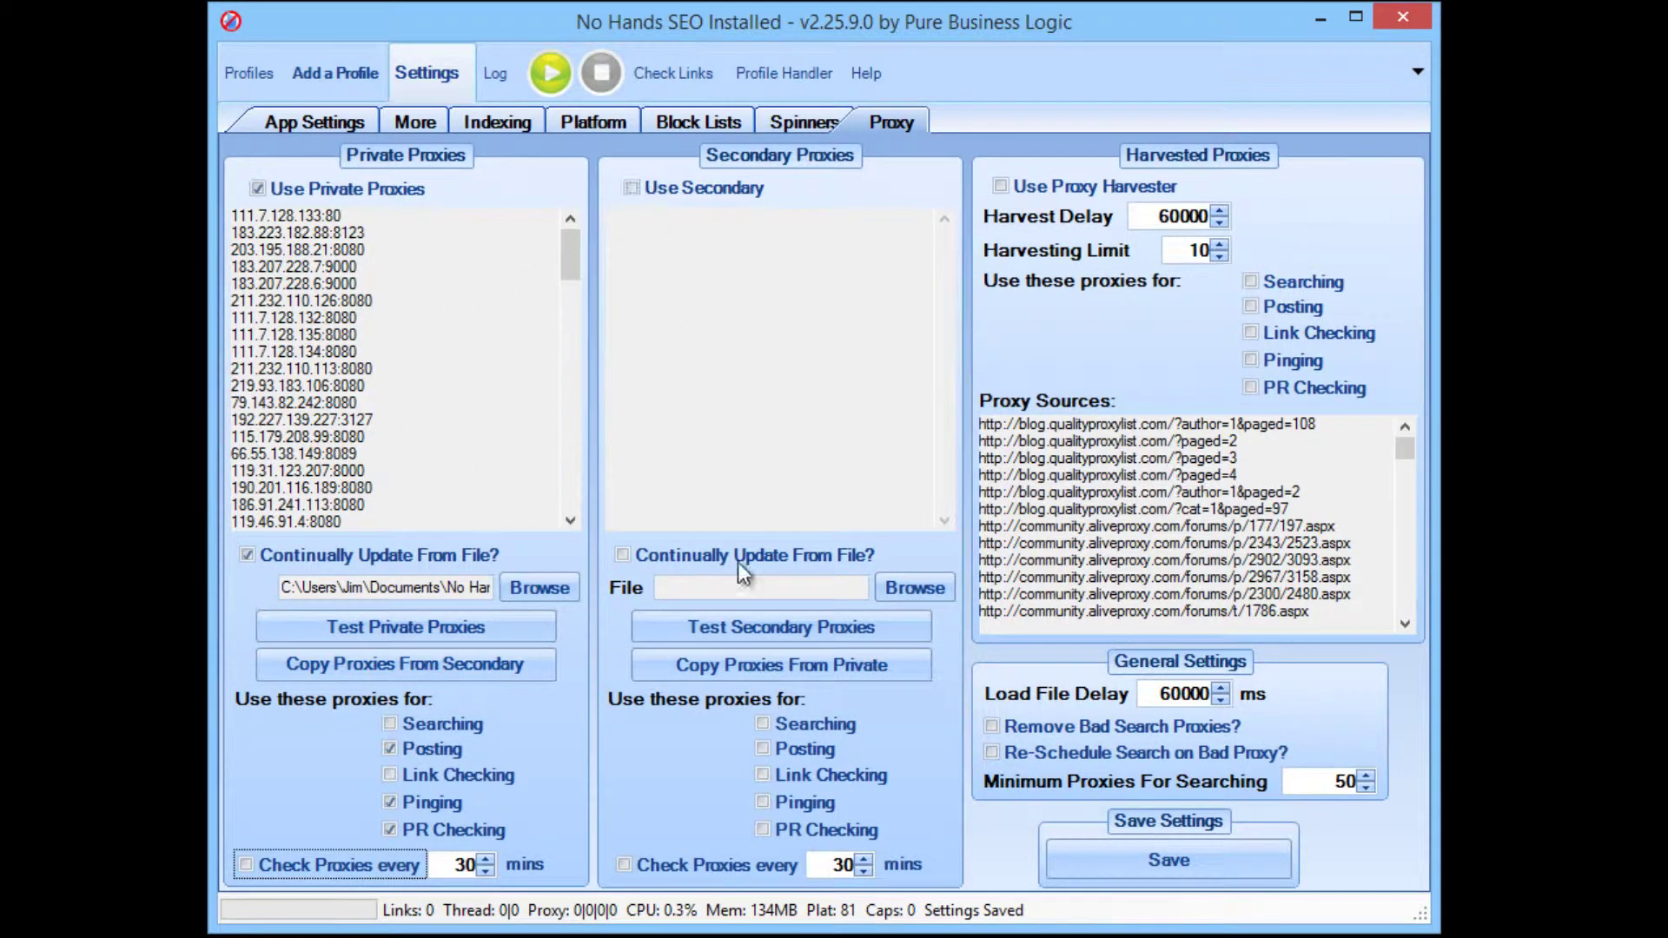
- Enable secondary proxies with continual updating from GoogleProxies.txt, and use them for searching
click(630, 189)
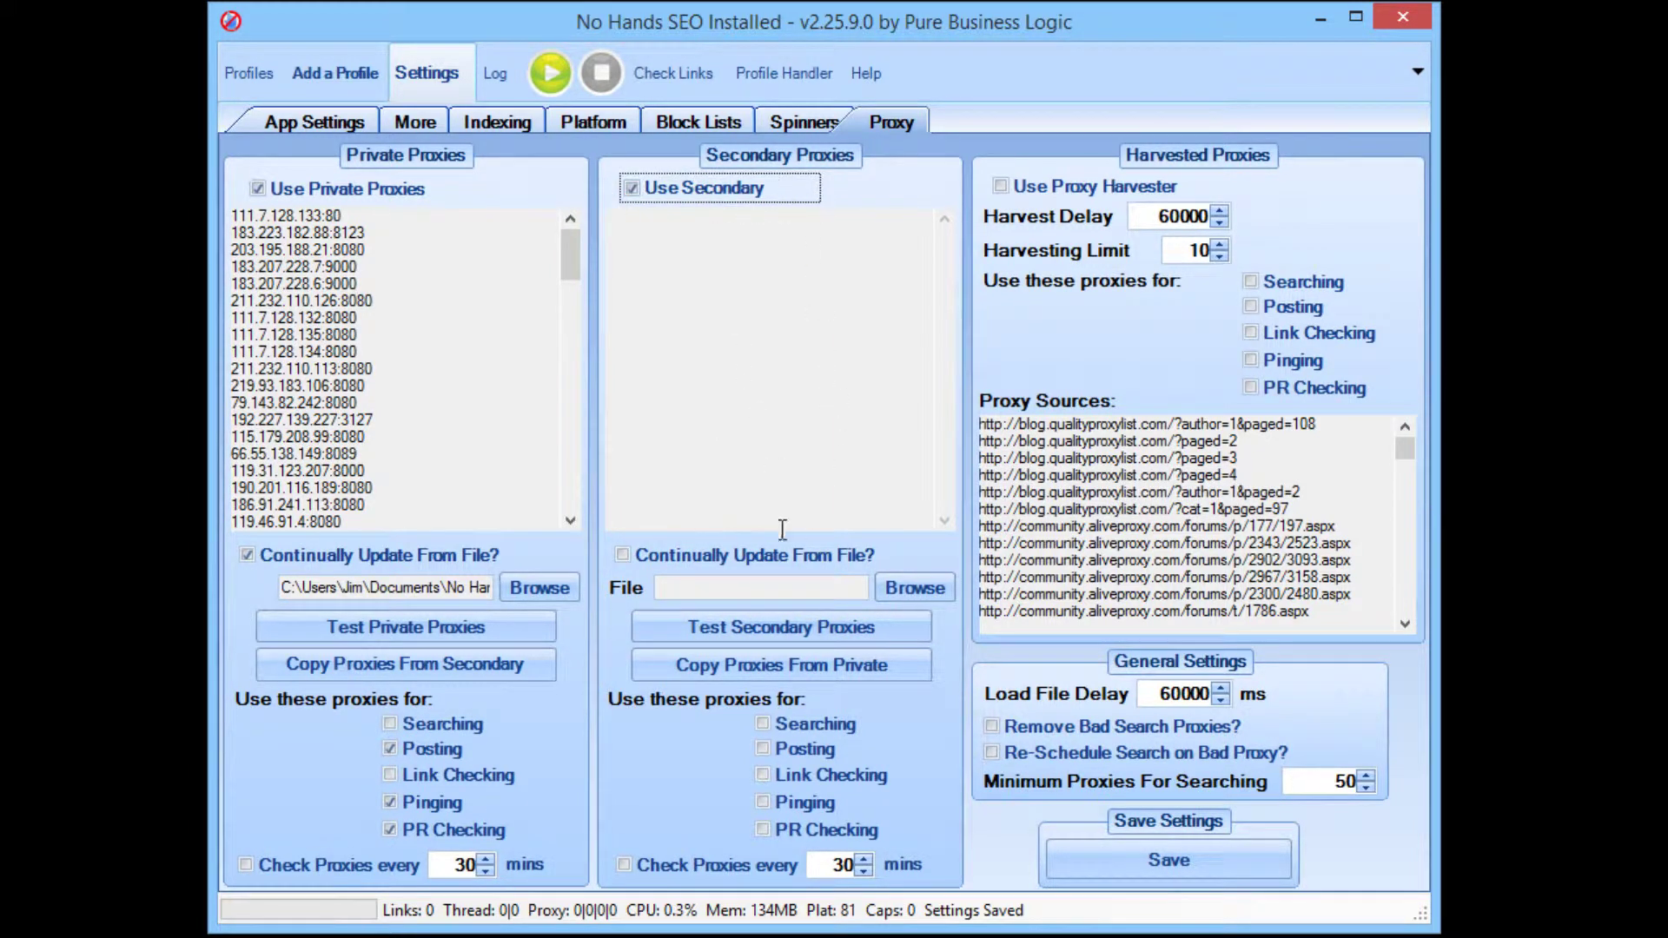
click(622, 555)
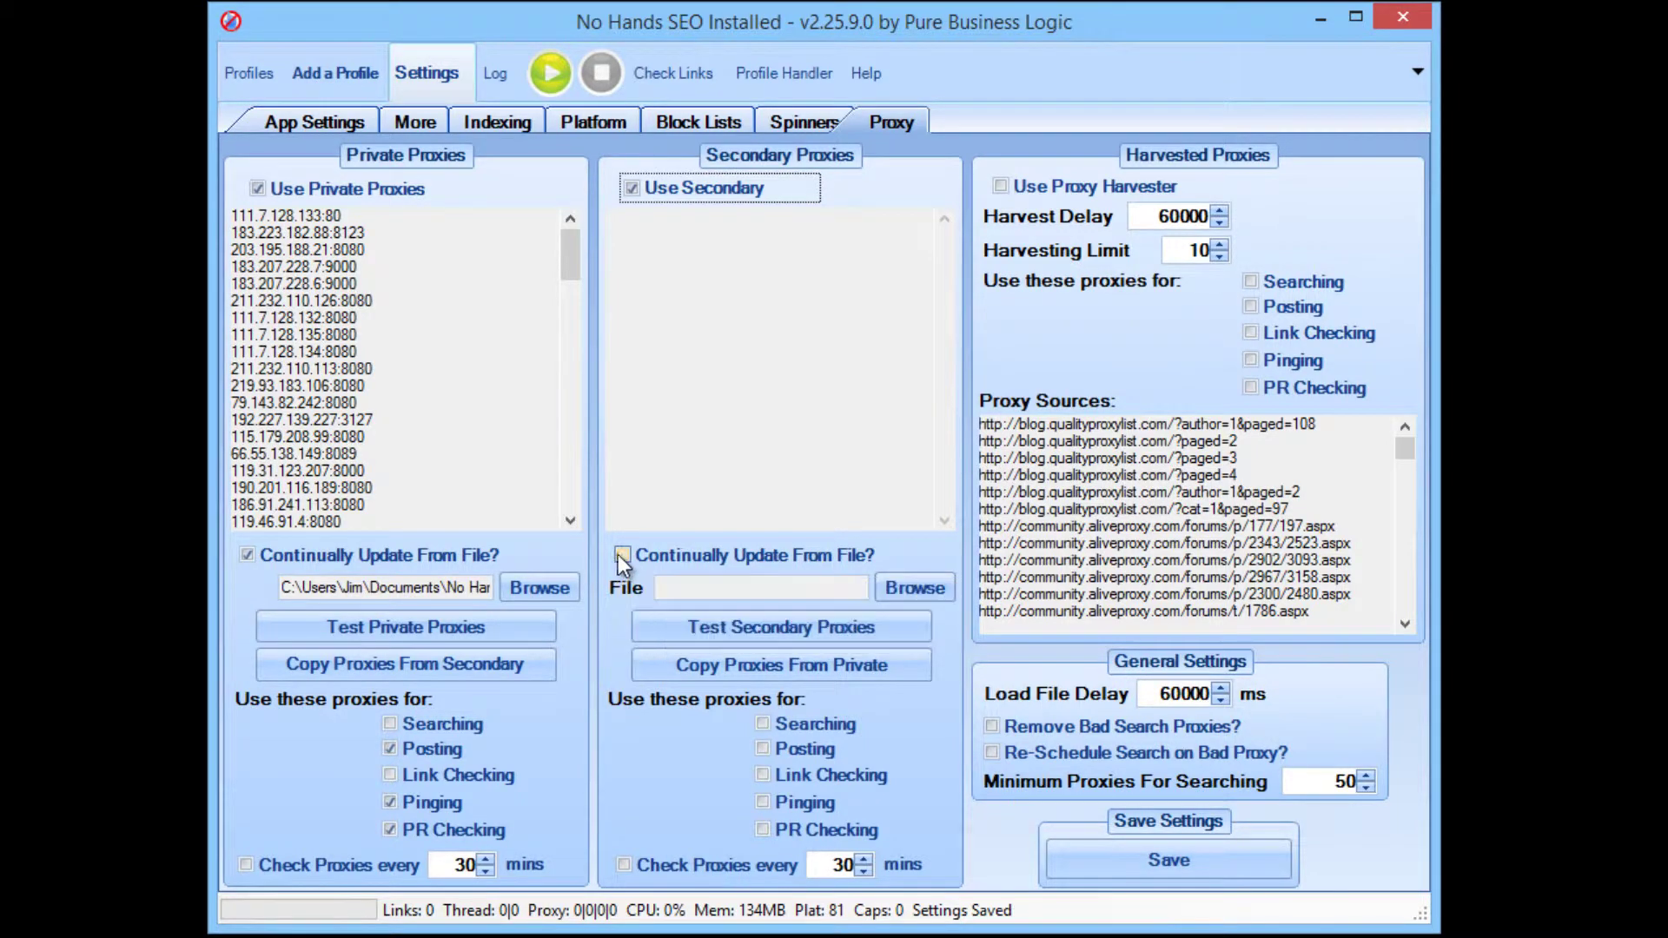
click(924, 587)
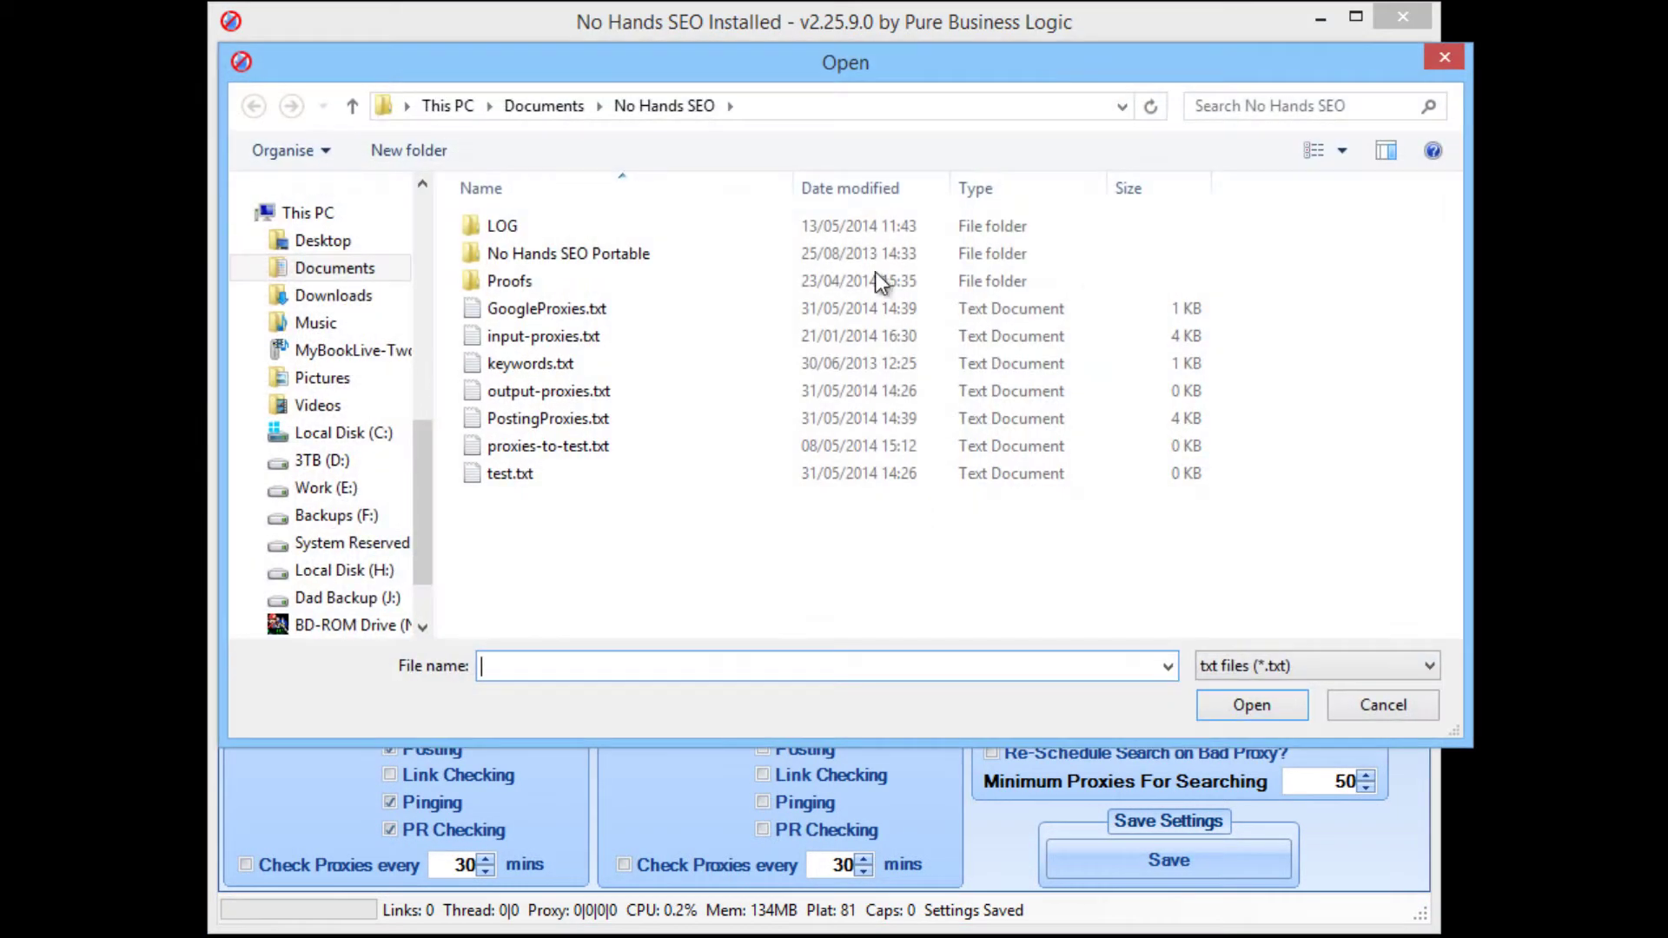
click(518, 312)
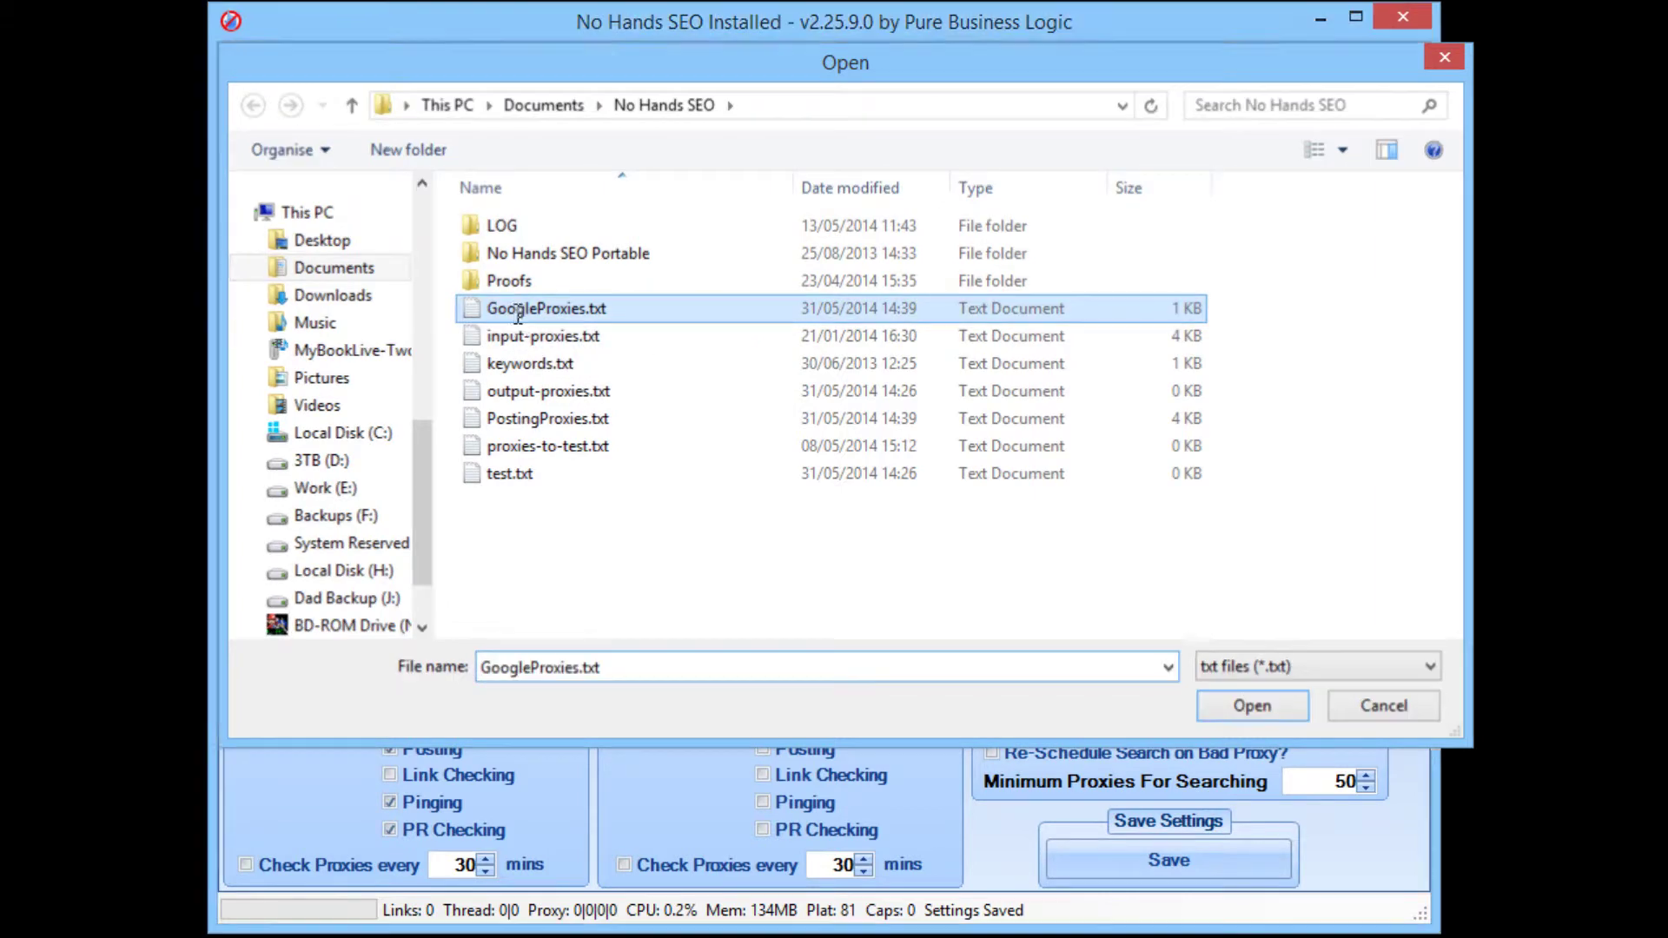
double_click(518, 315)
drag(951, 288, 937, 226)
click(842, 358)
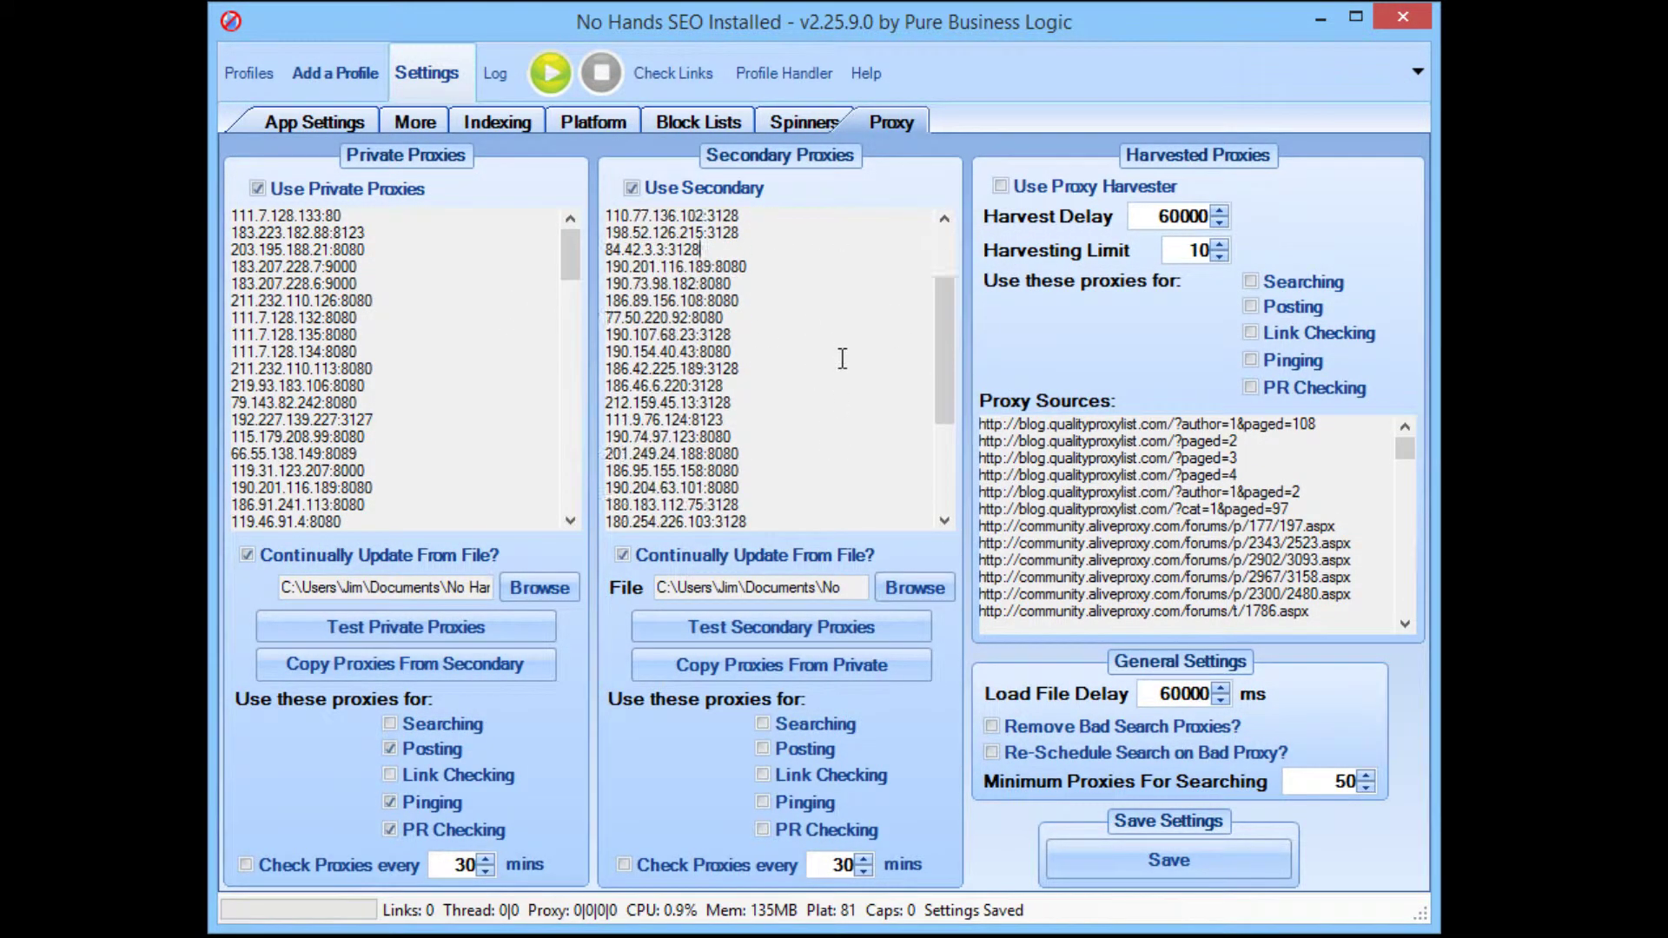
scroll(841, 356, up, 2)
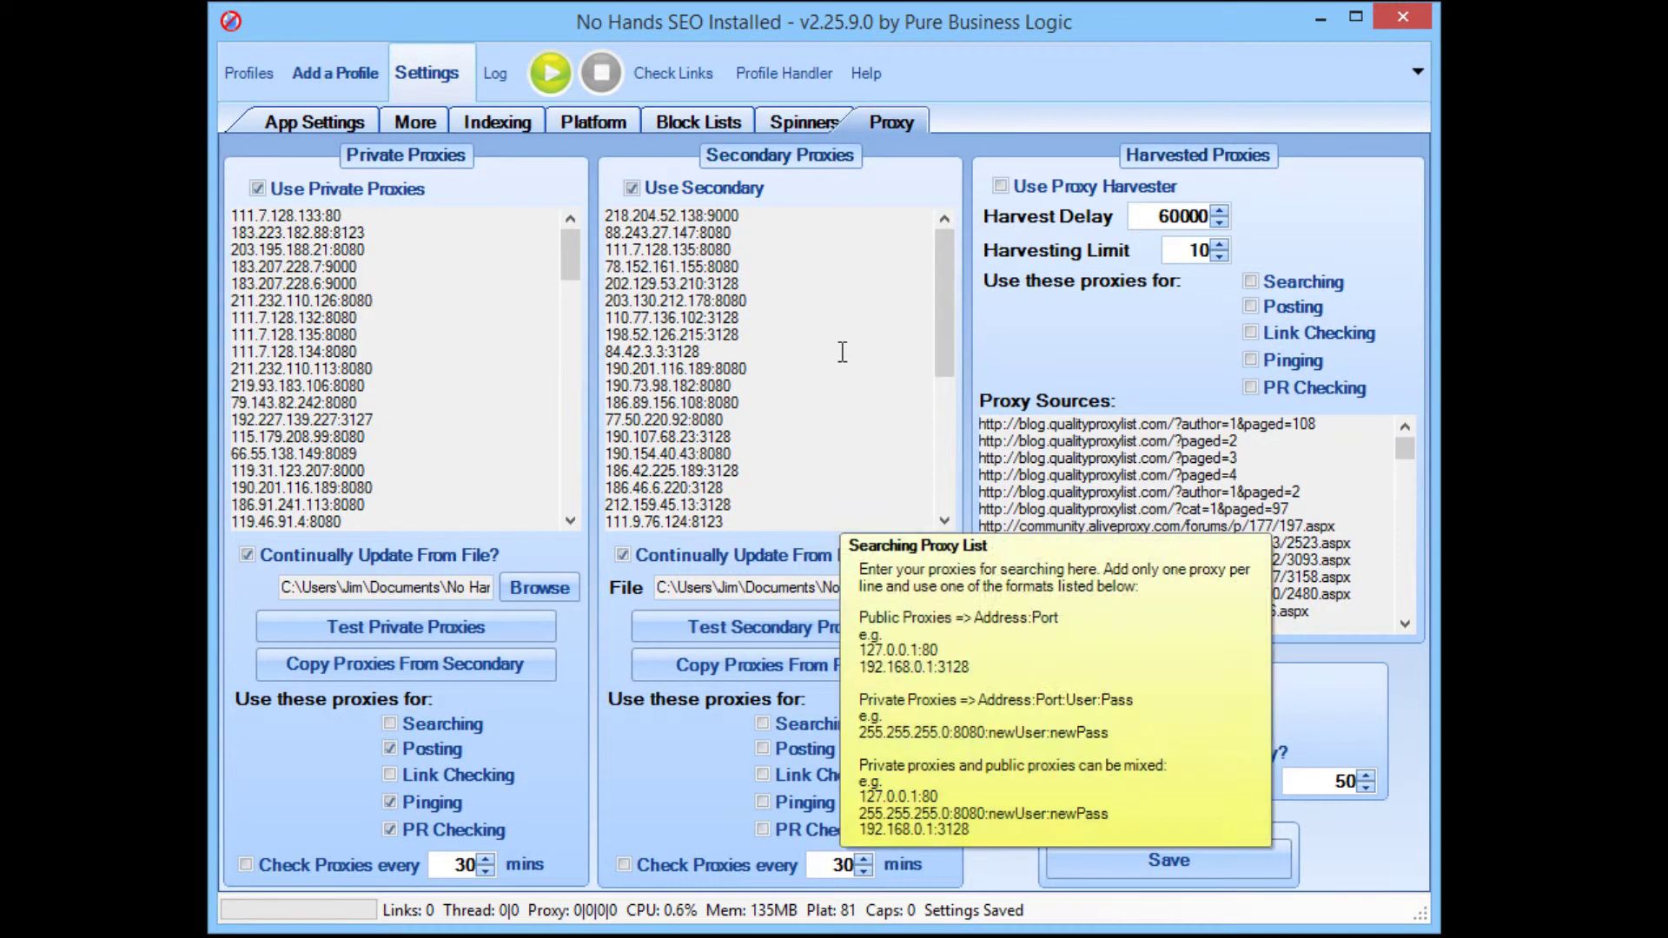
scroll(842, 352, down, 5)
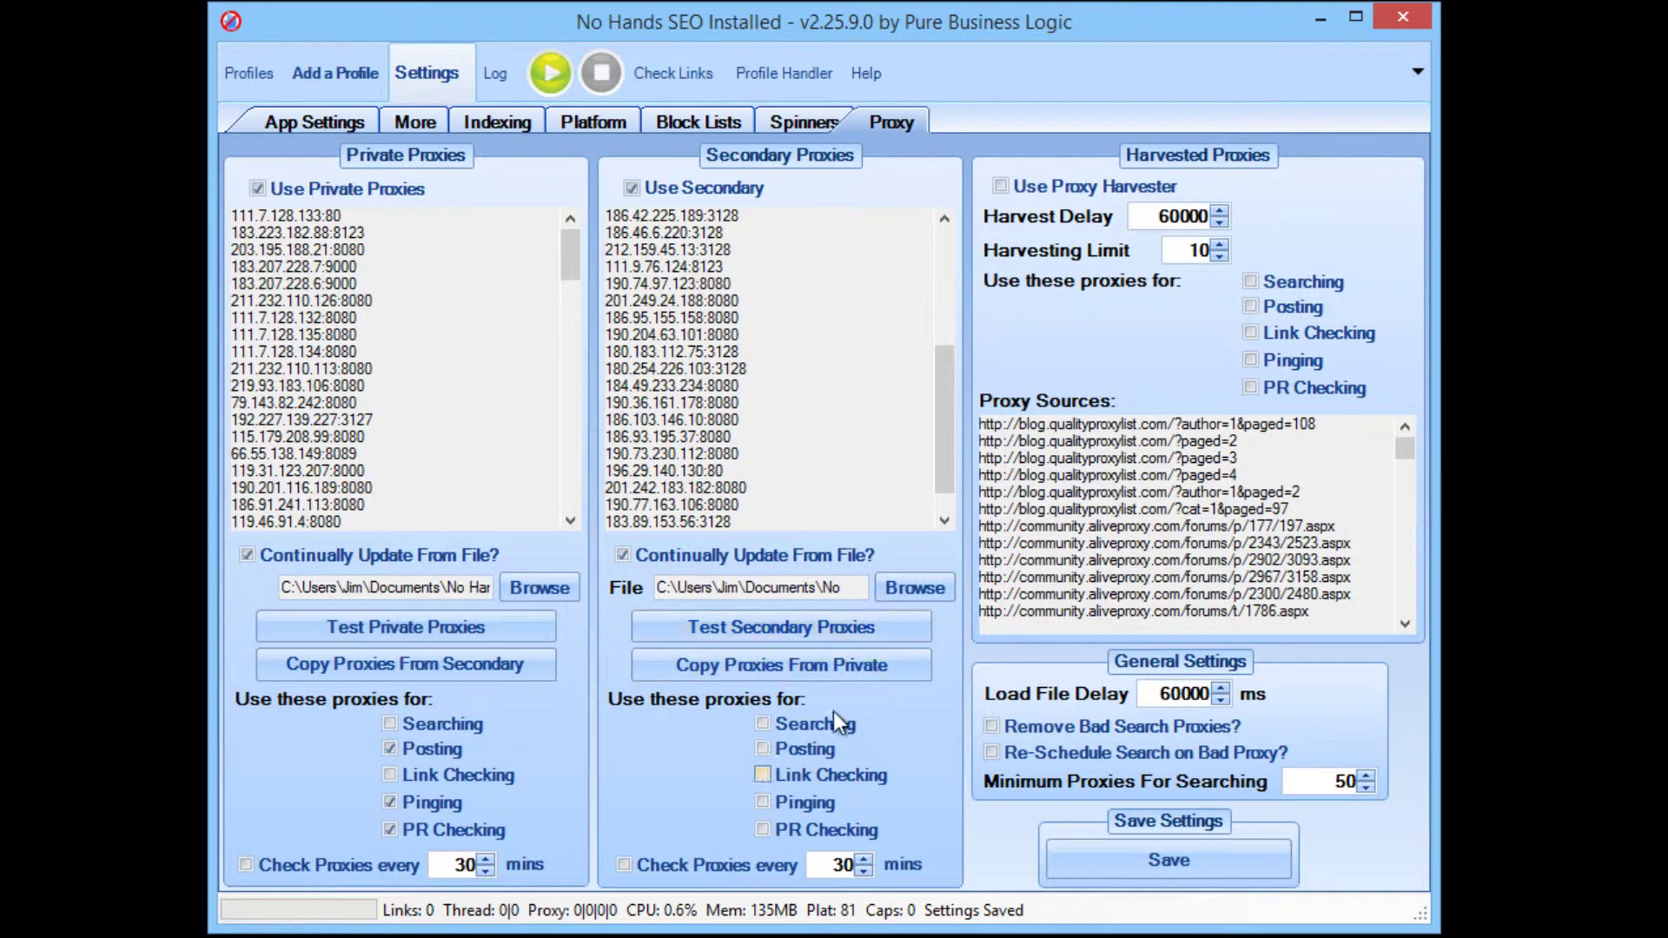
click(771, 723)
- Set the minimum proxies for searching to 10 and enable the removal of bad search proxies
double_click(1308, 784)
scroll(949, 426, down, 1)
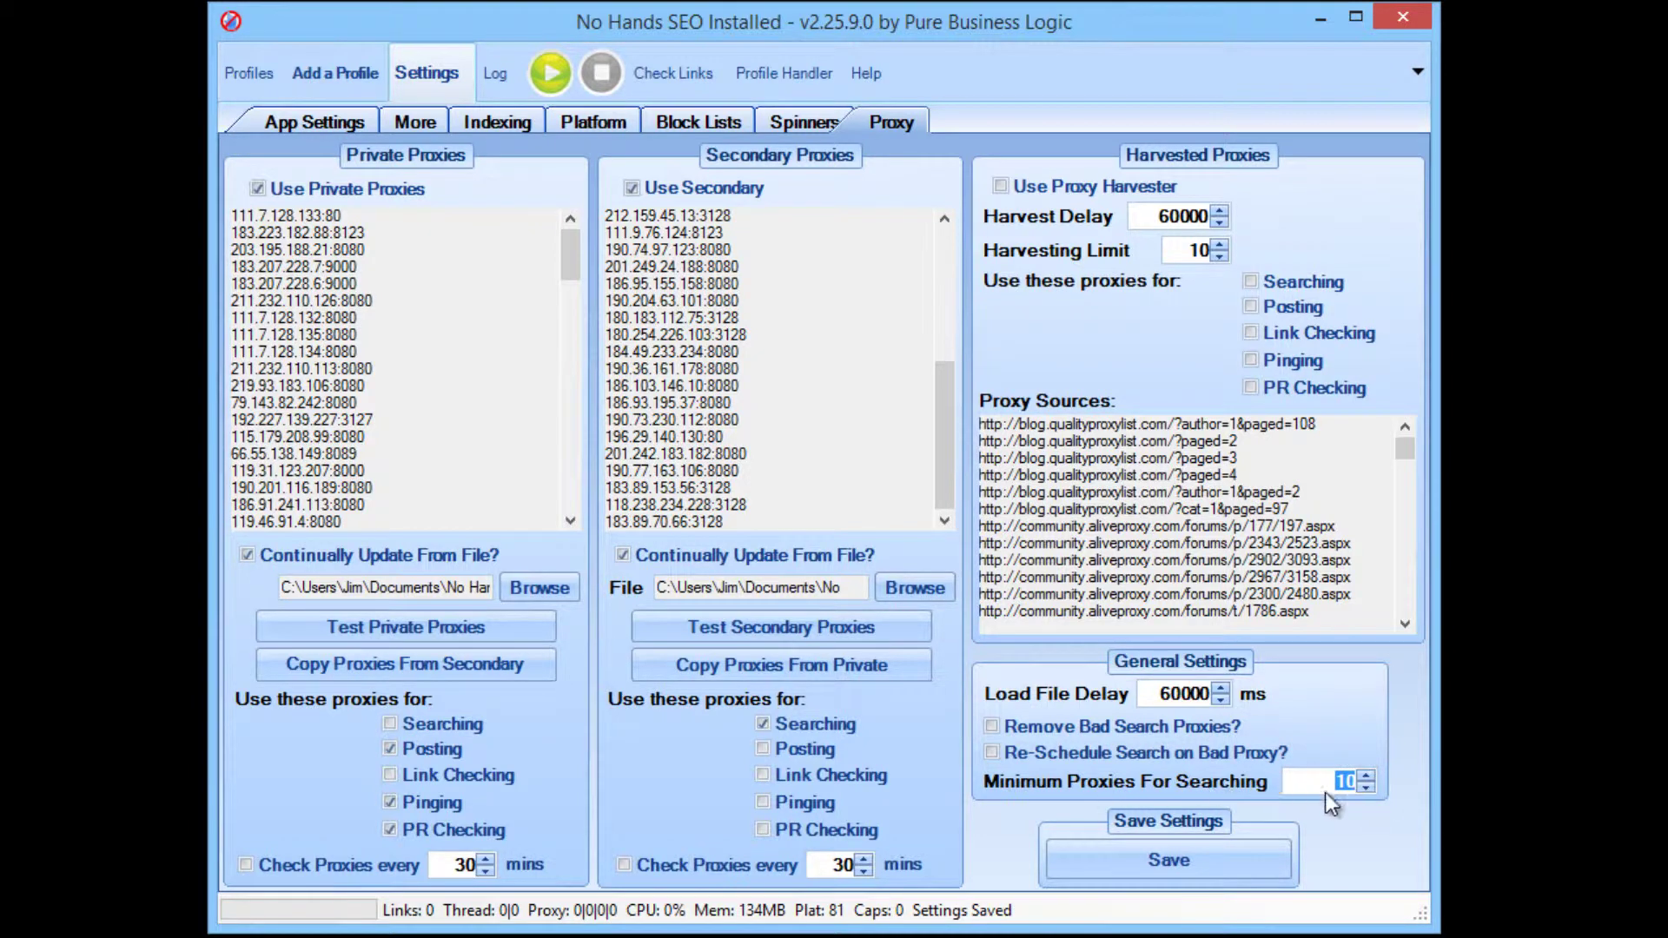
mouse_move(1348, 776)
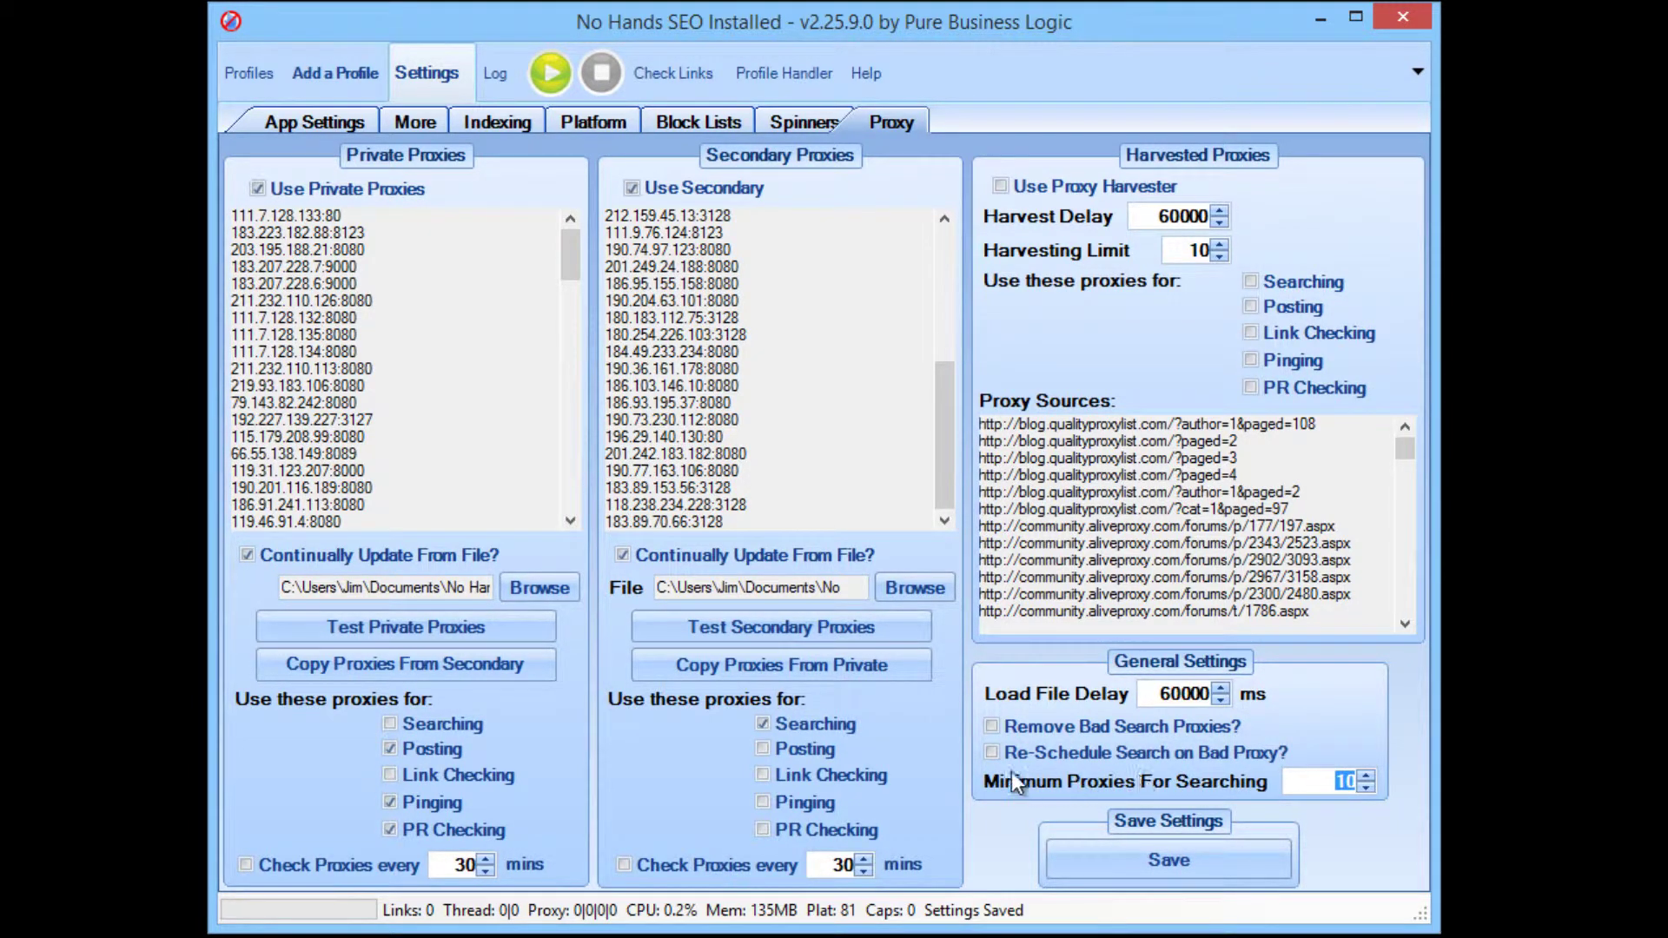
mouse_move(997, 722)
click(998, 735)
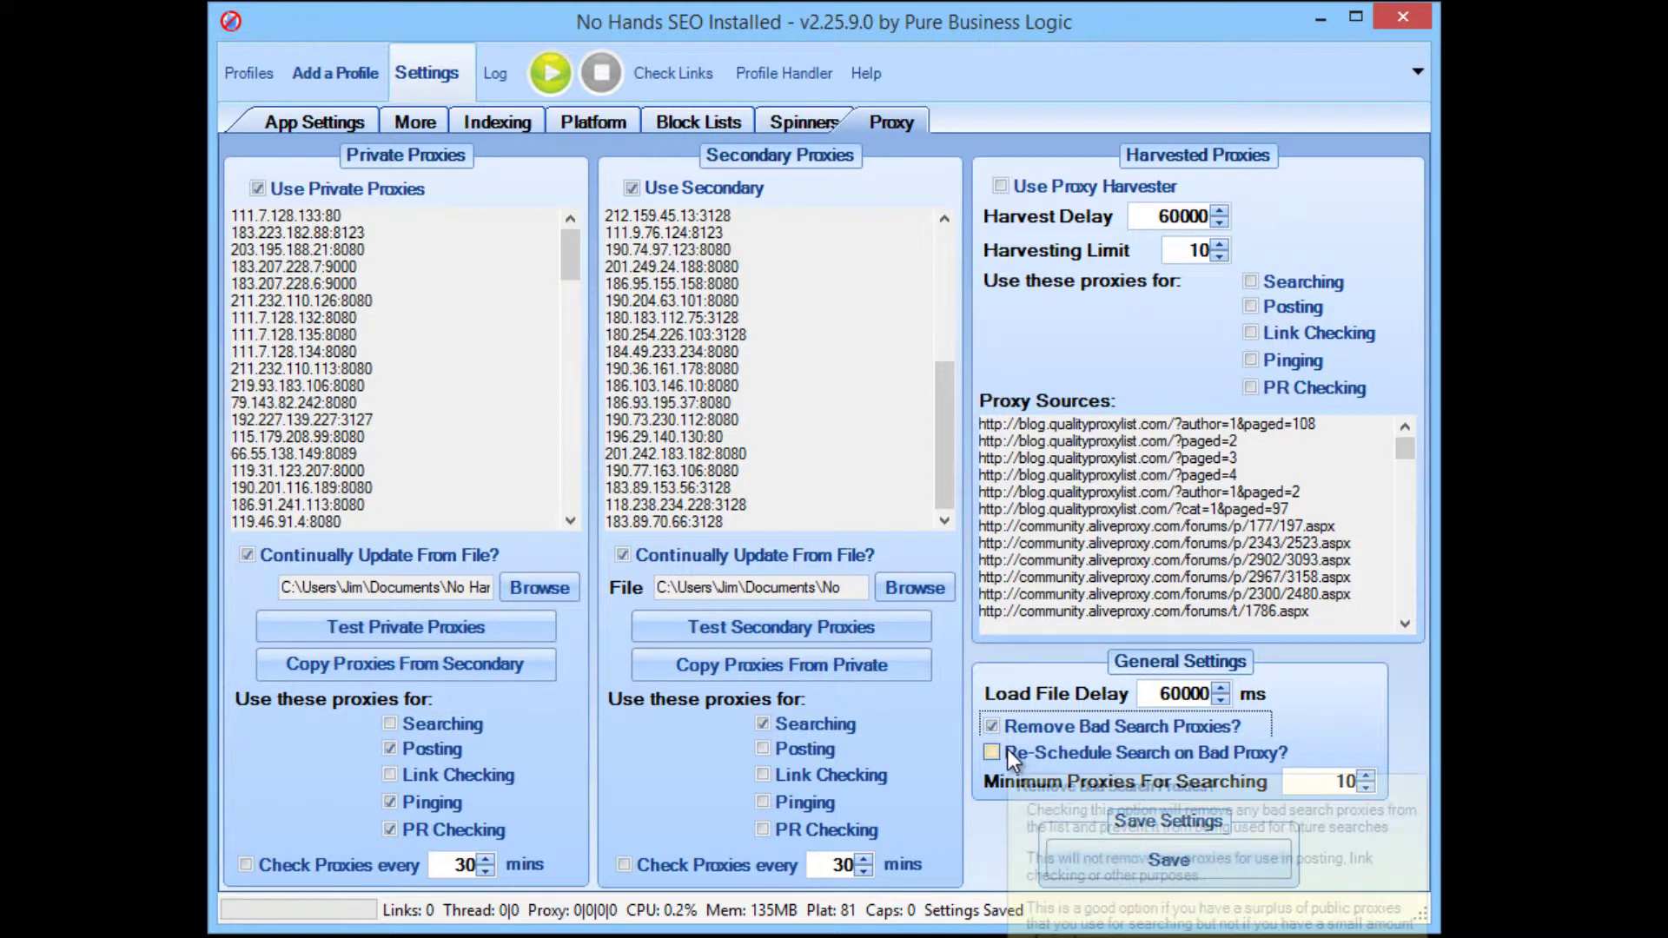
click(1332, 753)
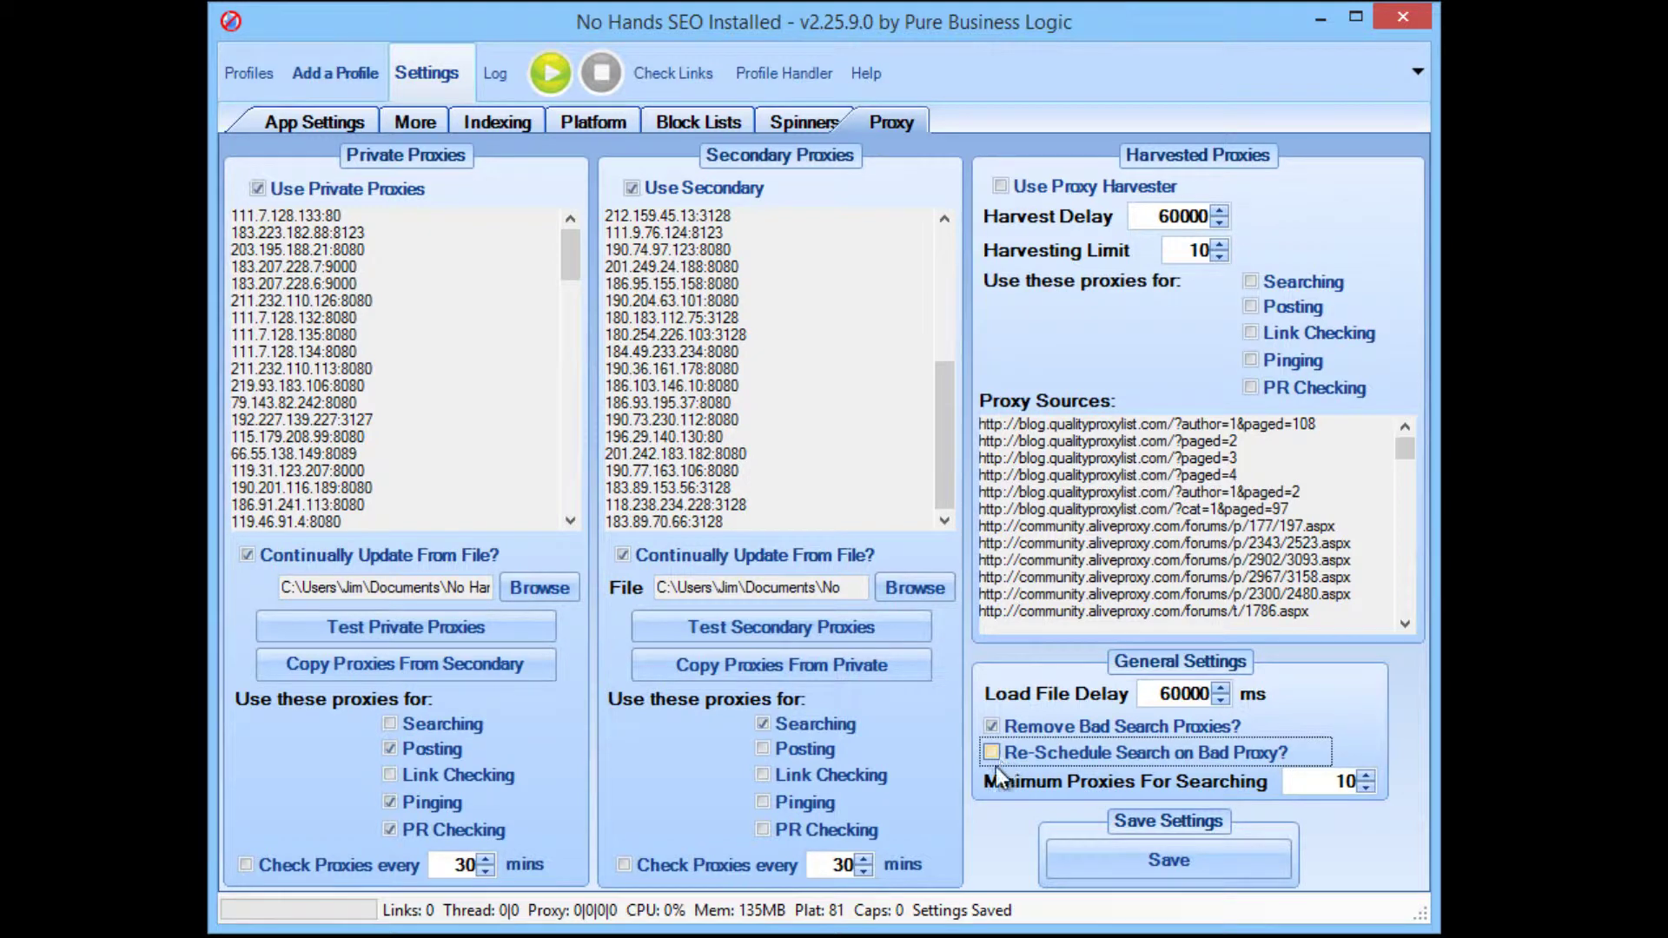
- Review the load file delay in the general settings and save the proxy settings
mouse_move(990, 744)
double_click(1186, 694)
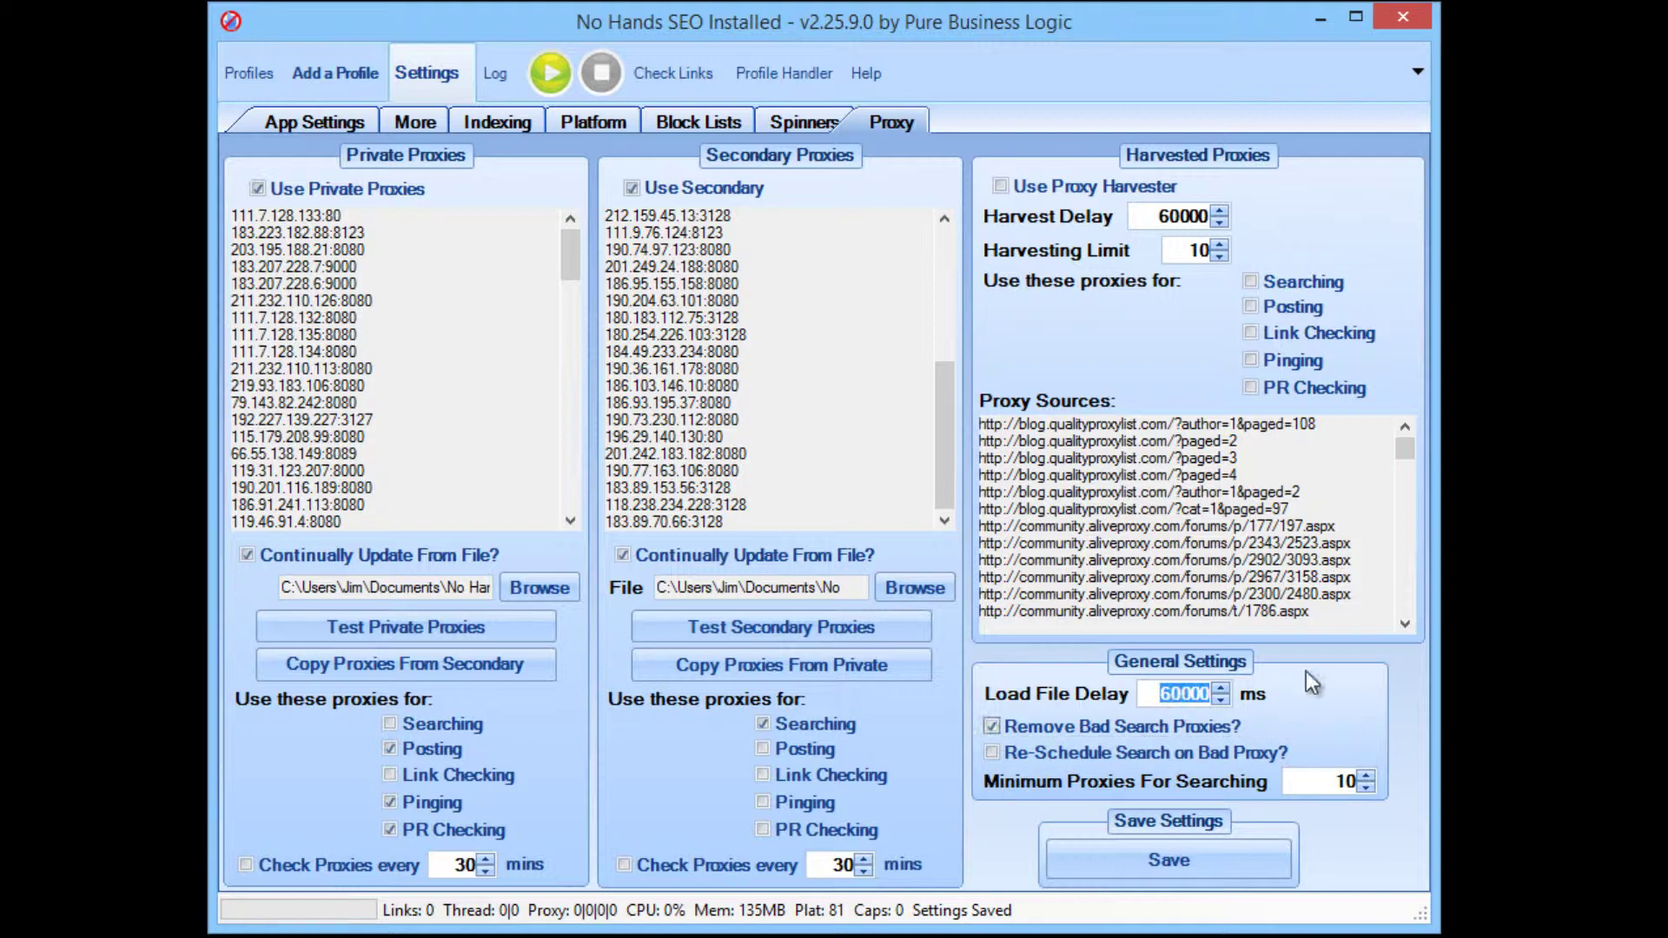
mouse_move(1190, 691)
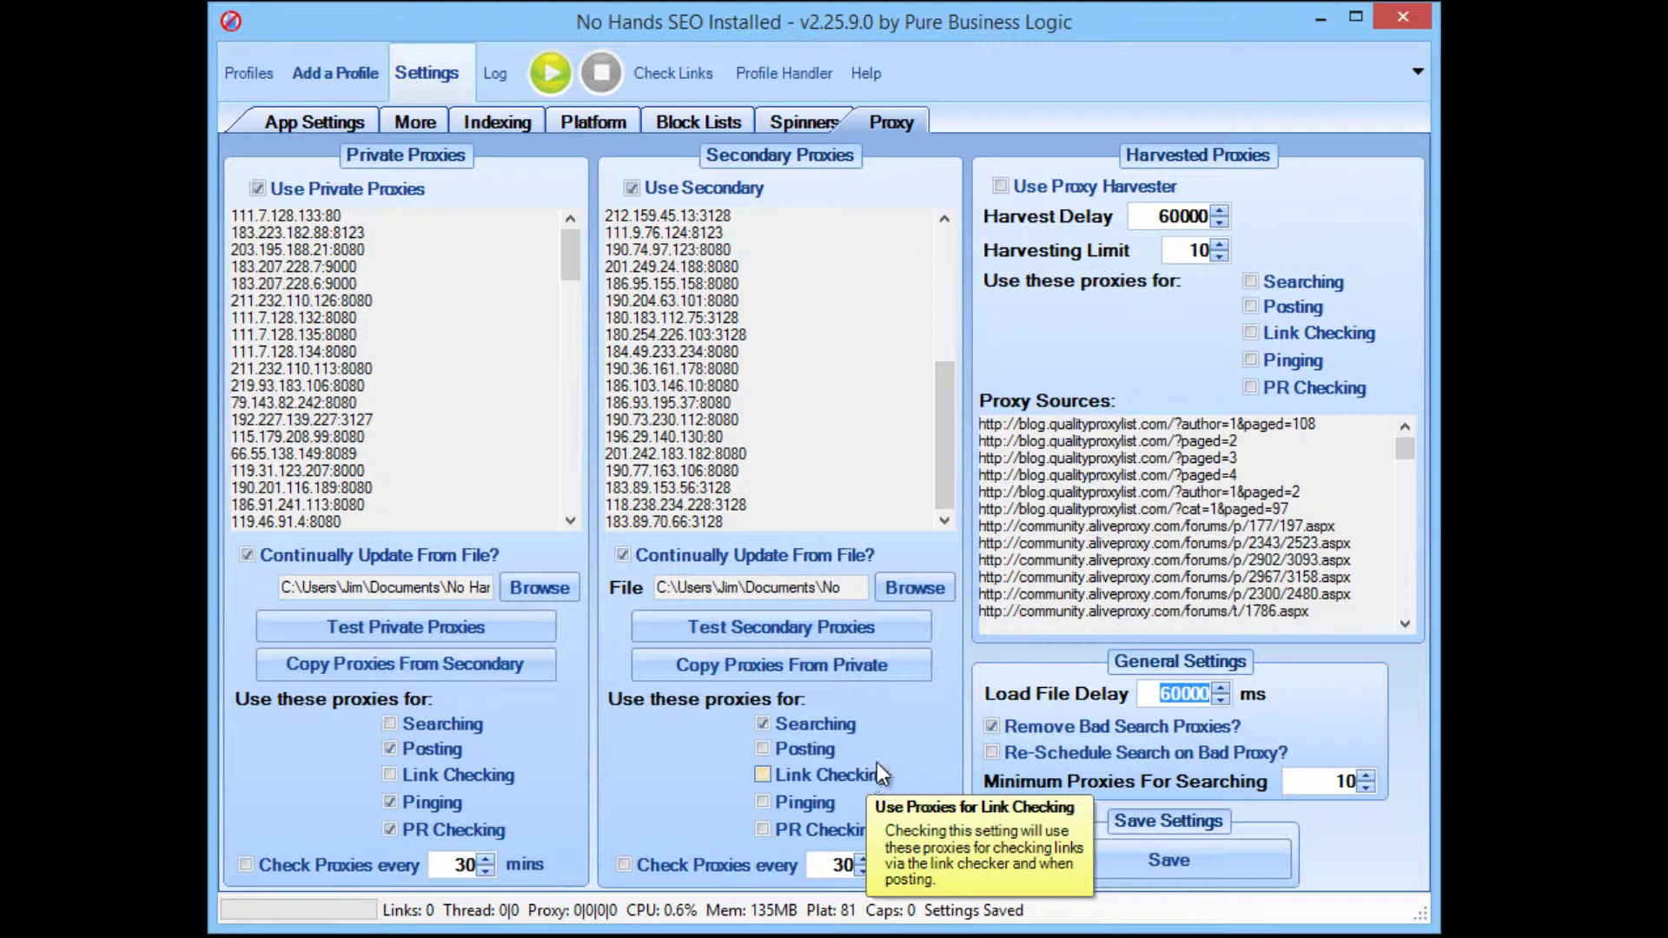
click(1192, 863)
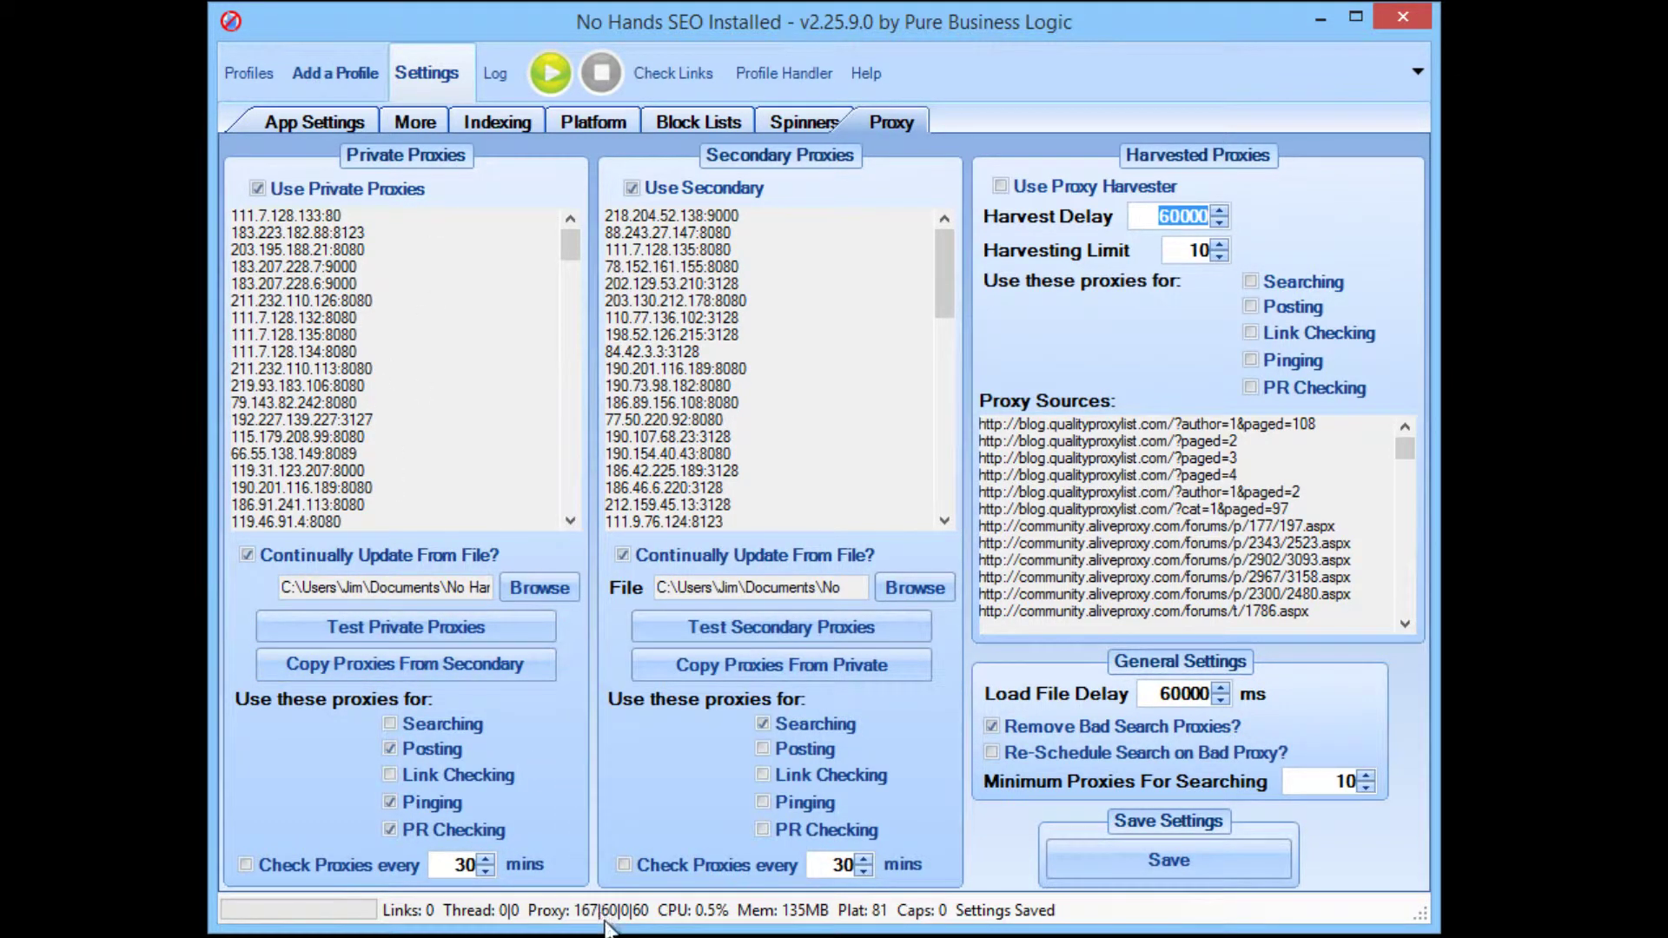
mouse_move(684, 267)
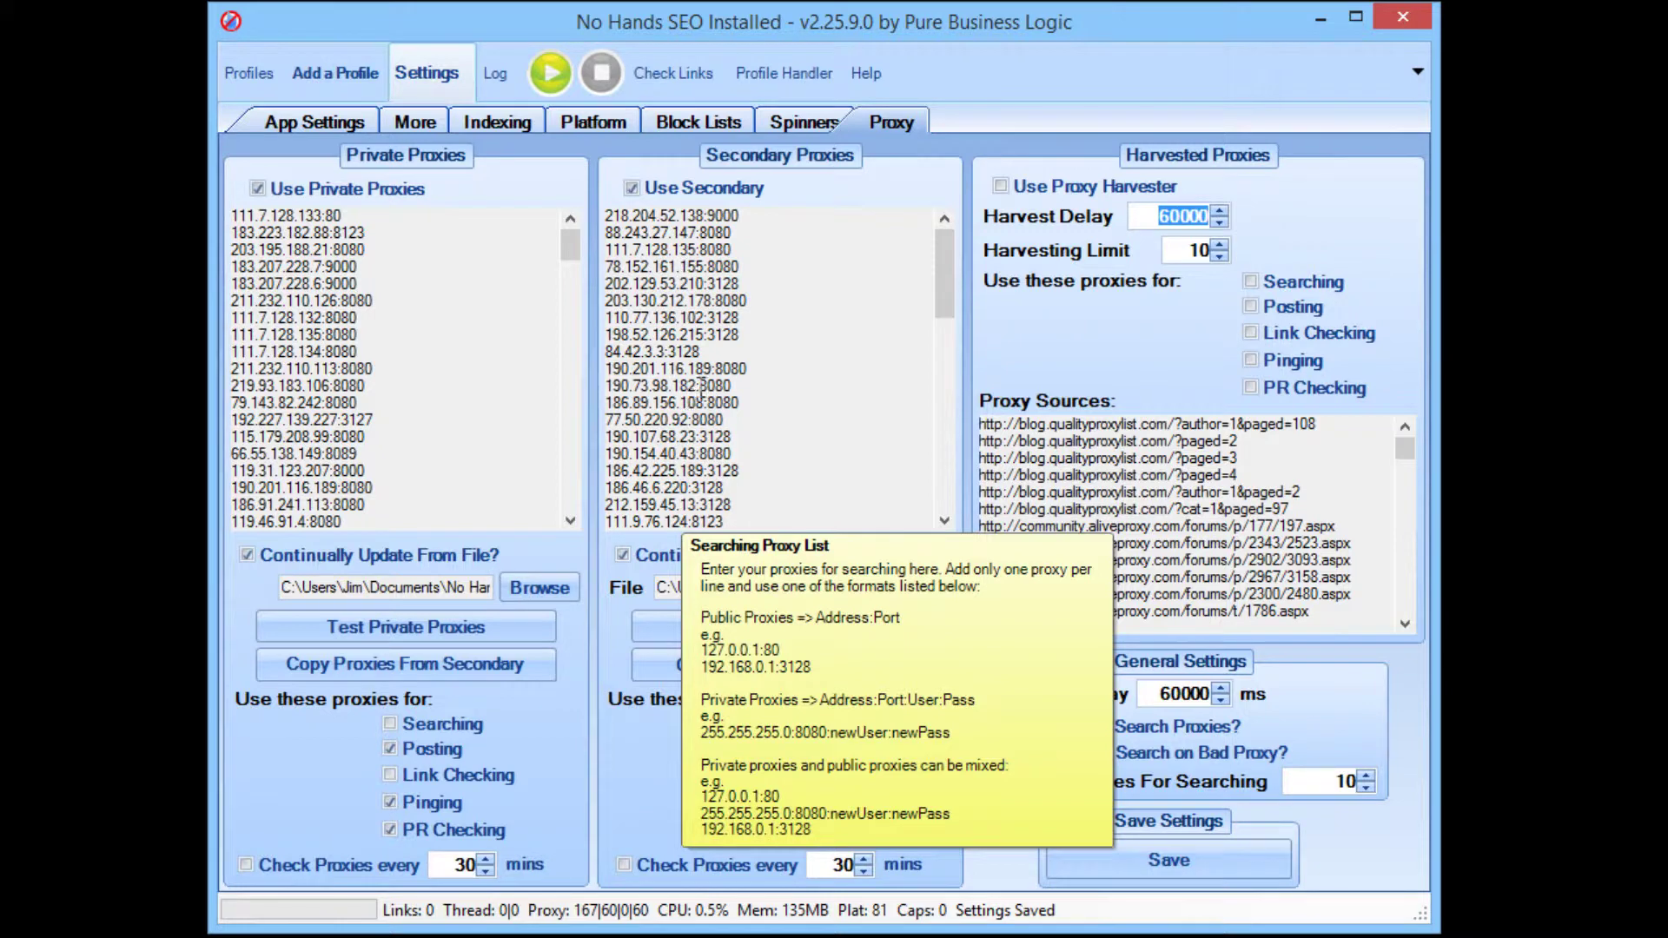
- Switch to No Hands Proxies and review its work log, output files, worker threads and connection settings, and working proxies list
key(alt+Tab)
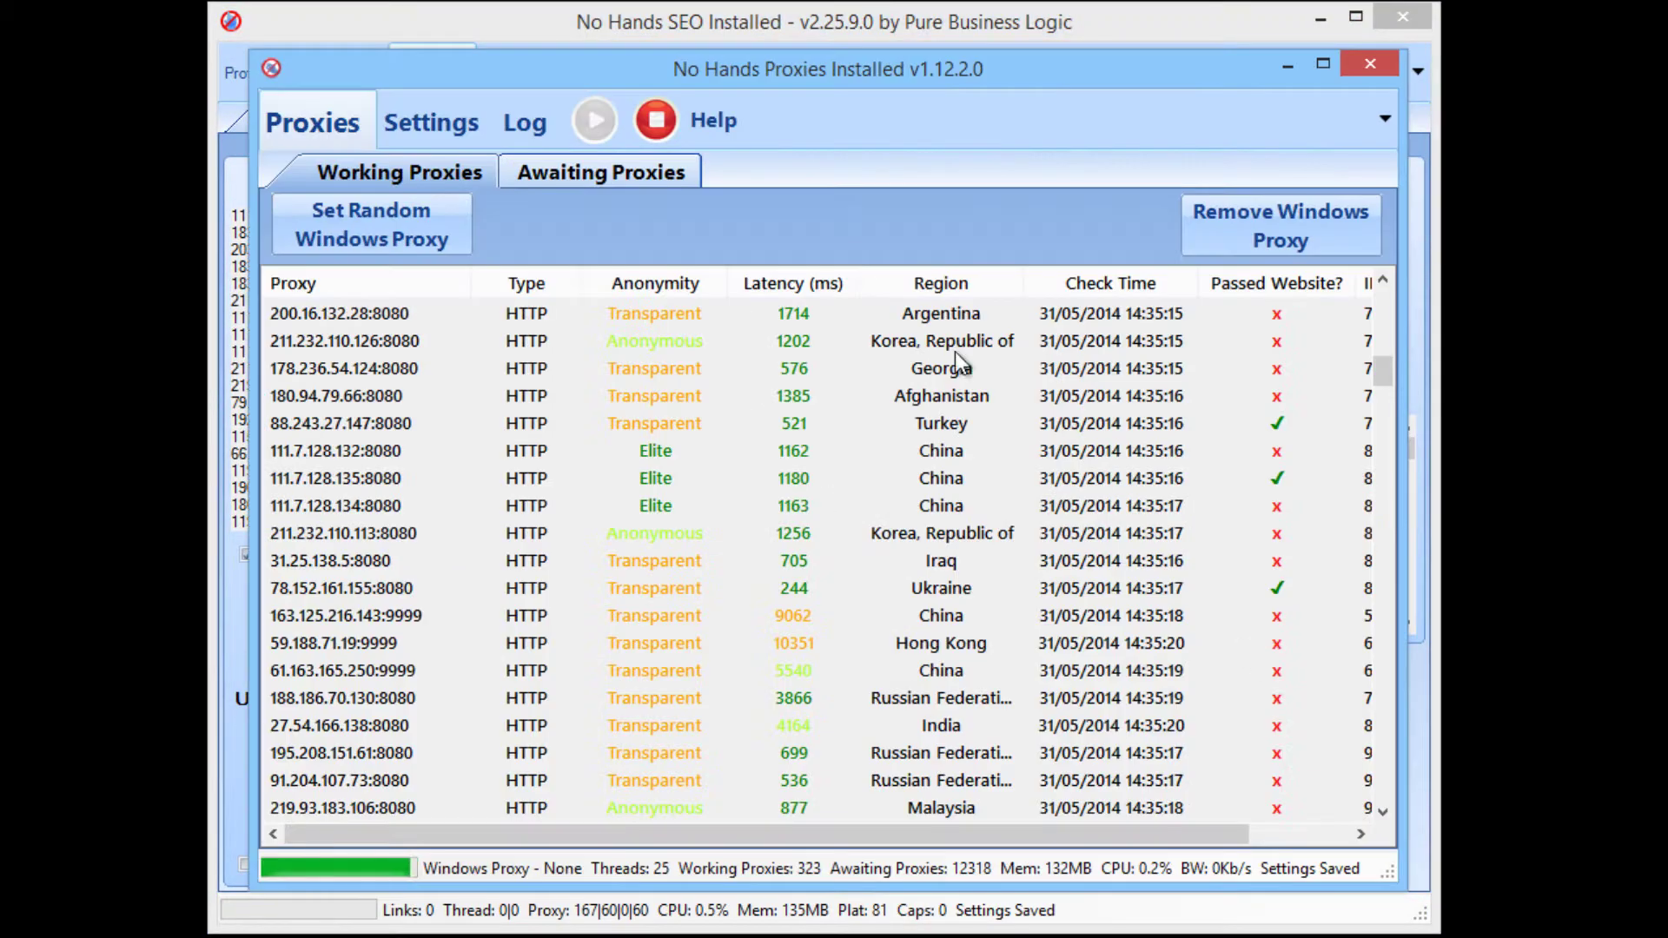
click(525, 123)
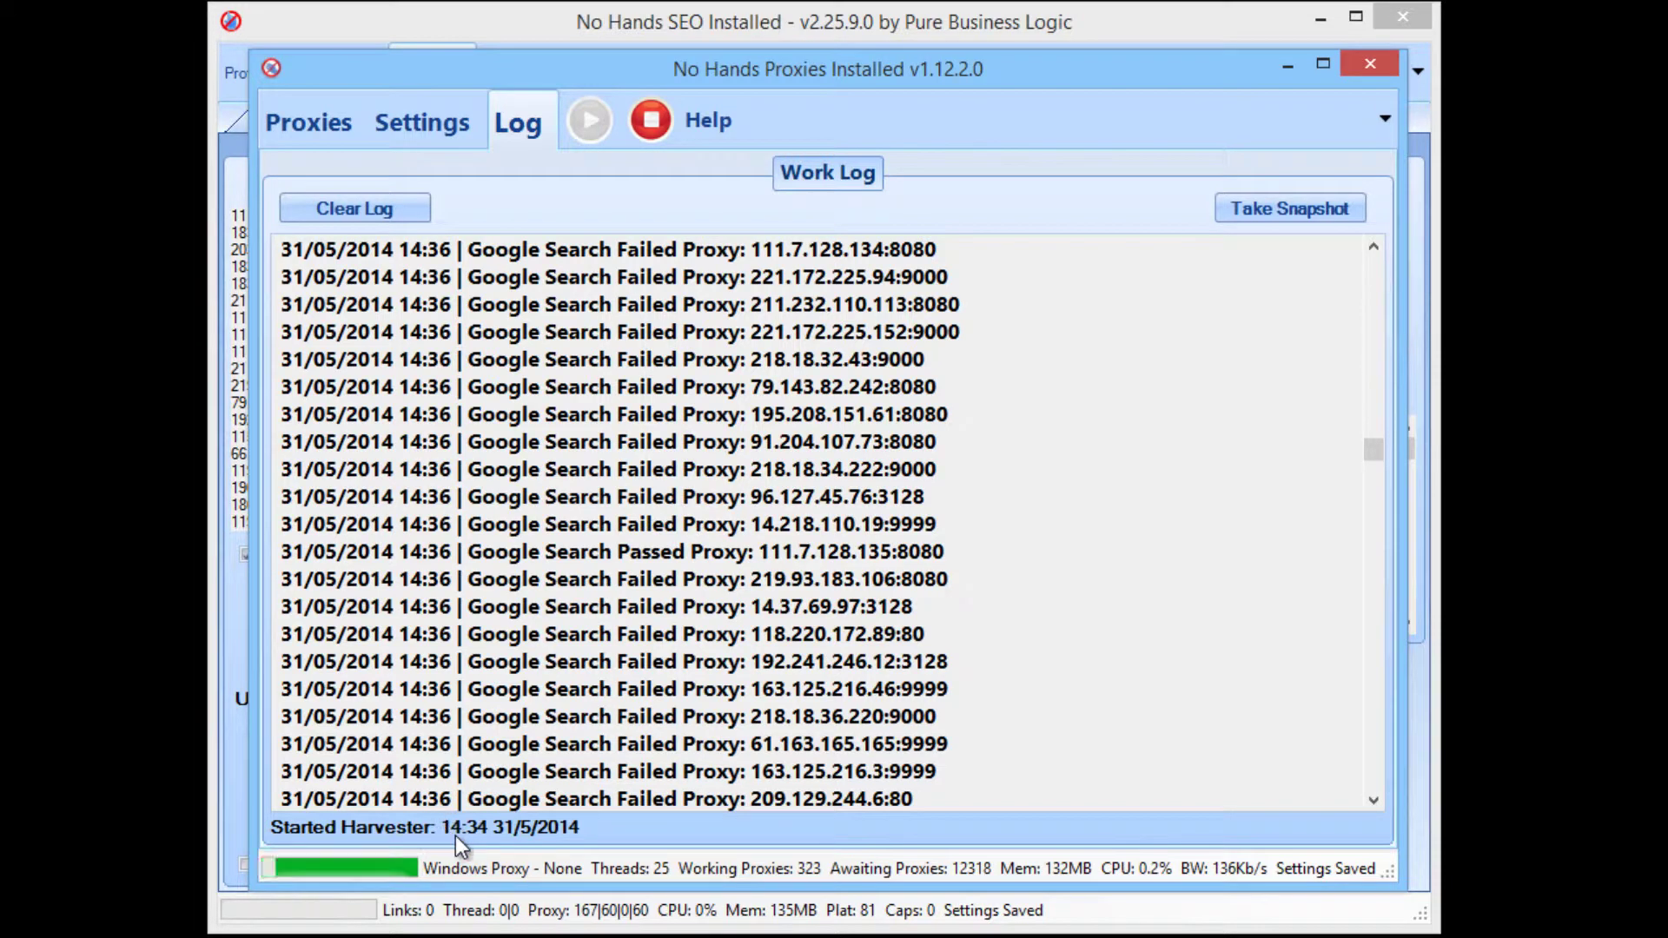
click(320, 126)
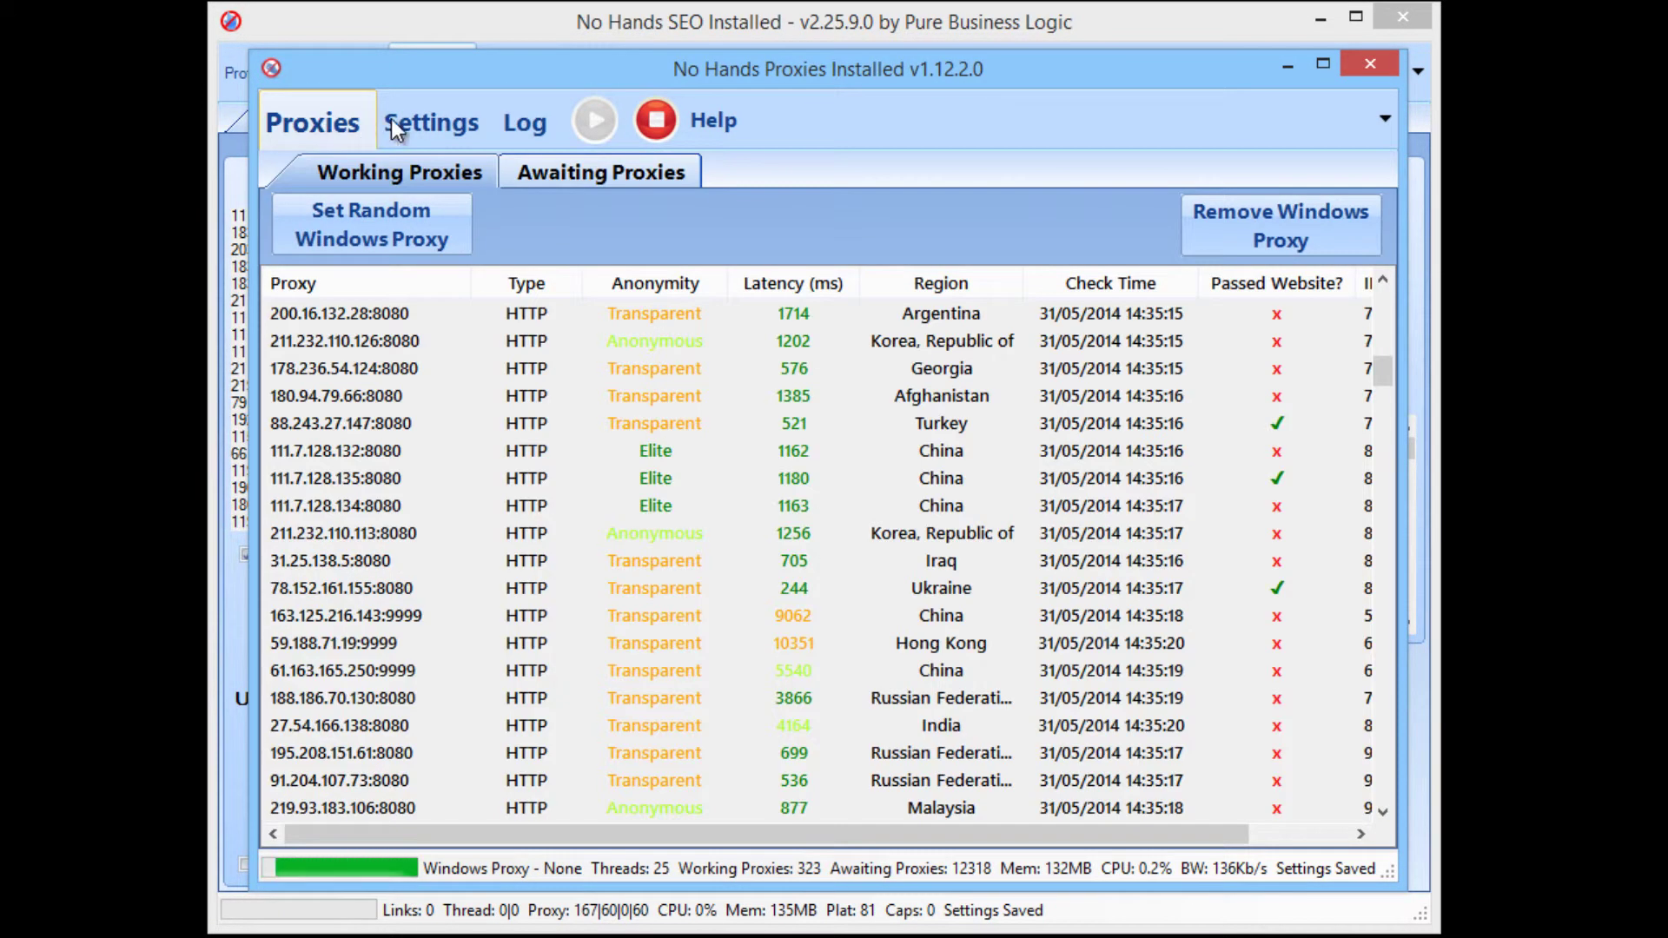
click(417, 120)
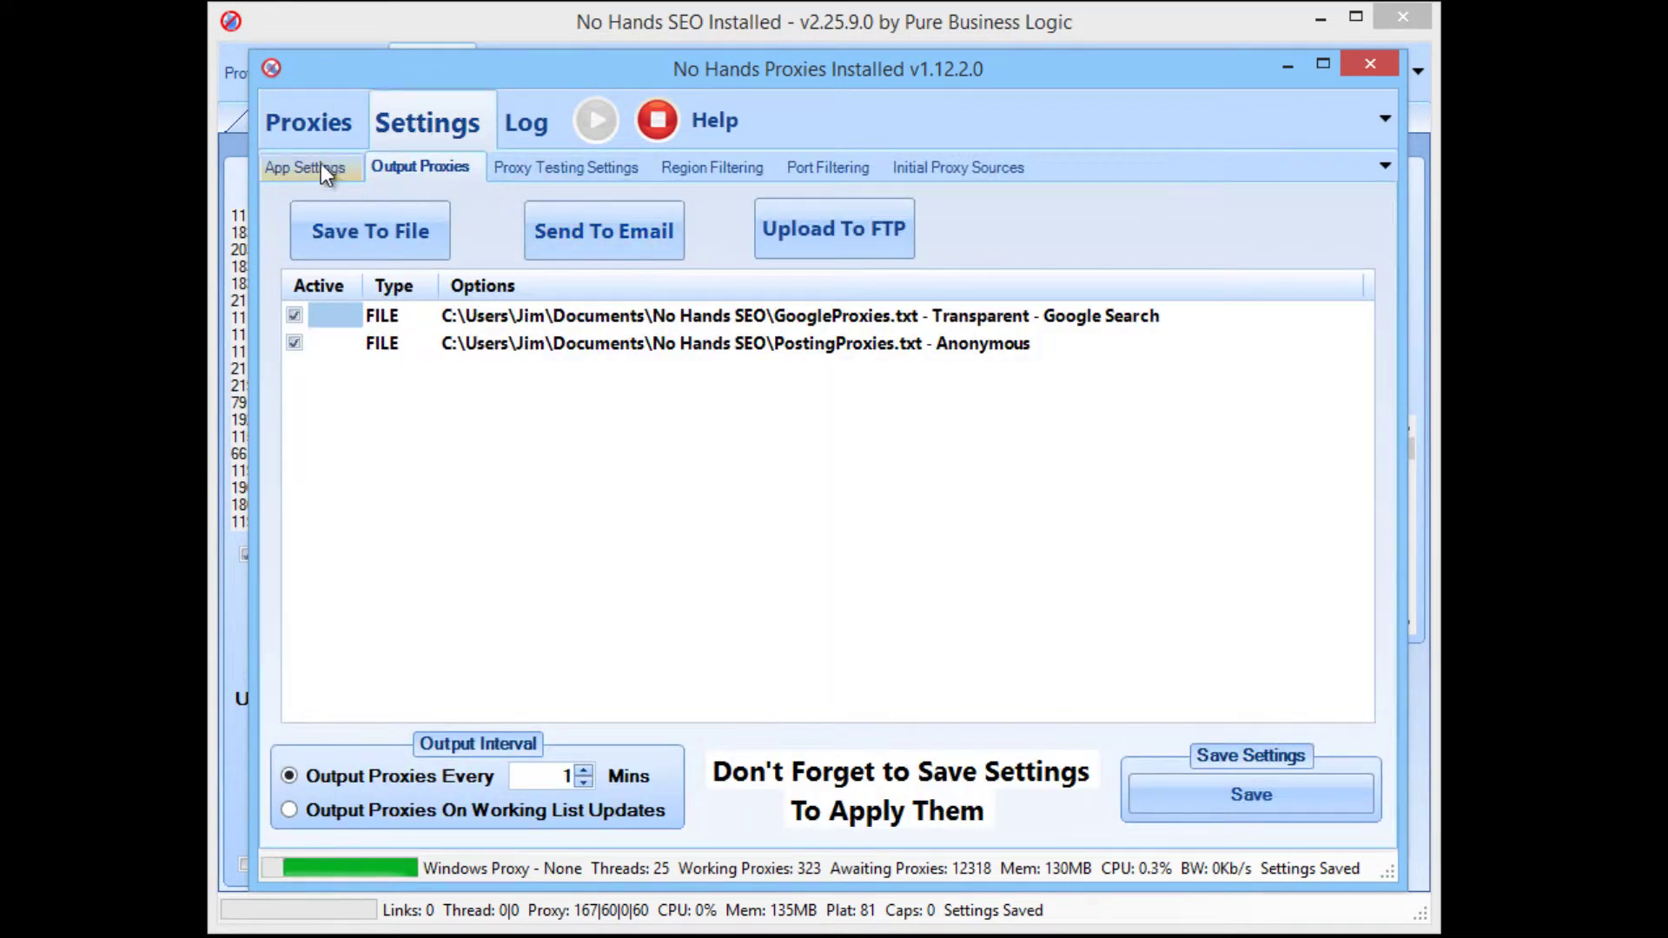
click(318, 166)
mouse_move(1012, 254)
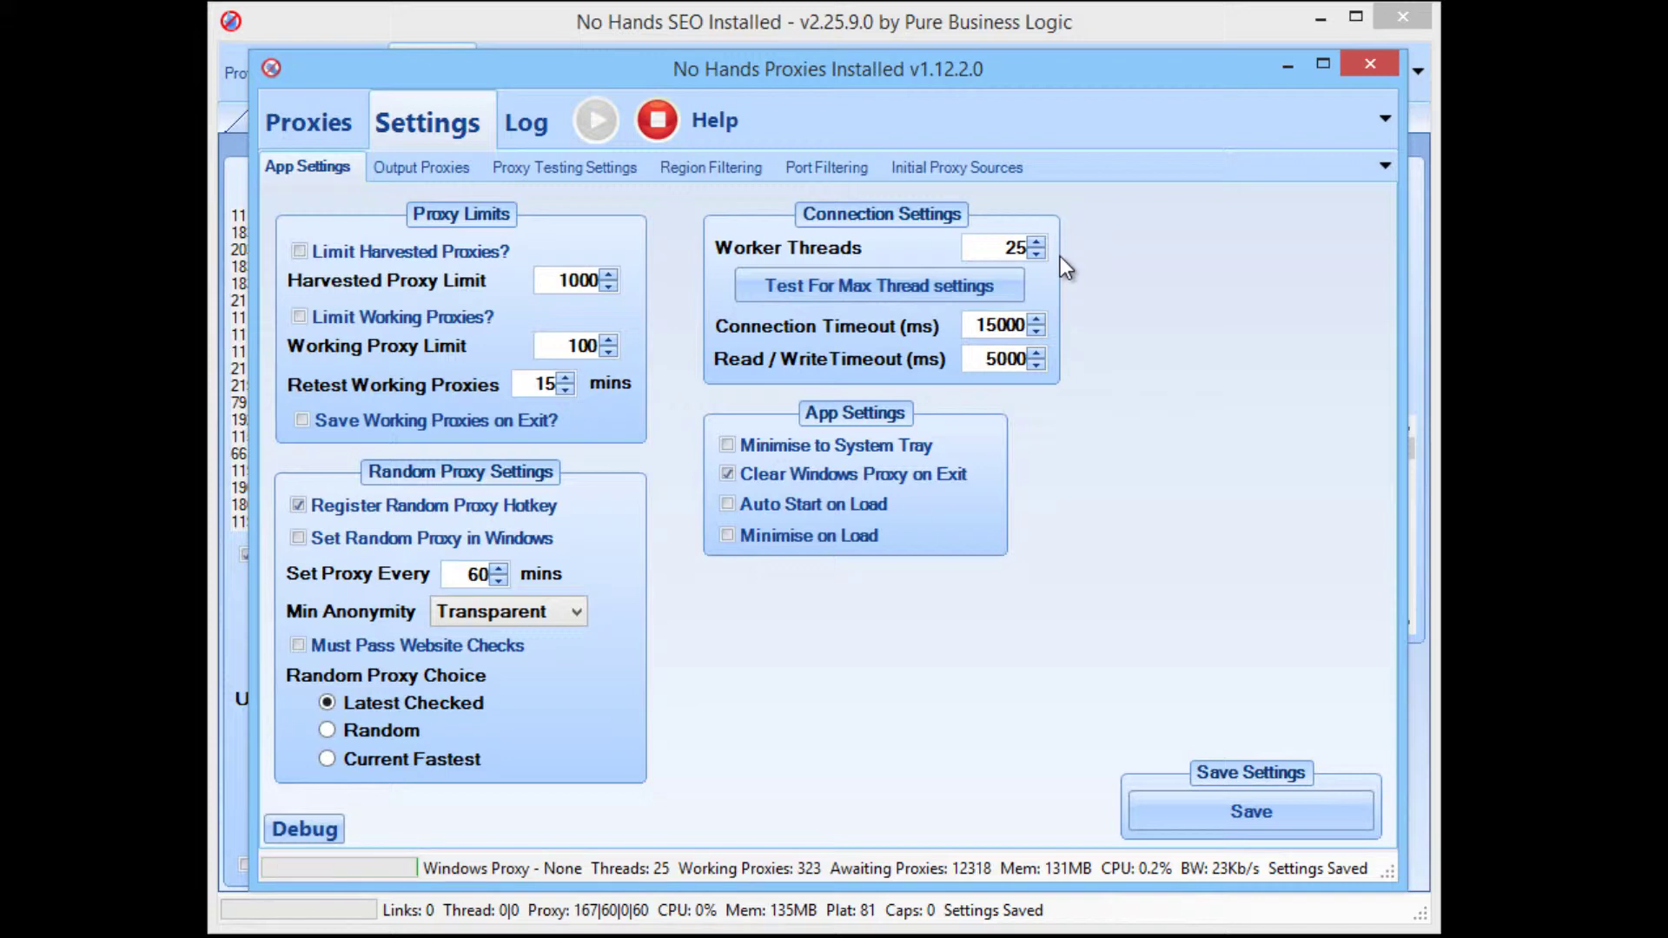
click(315, 120)
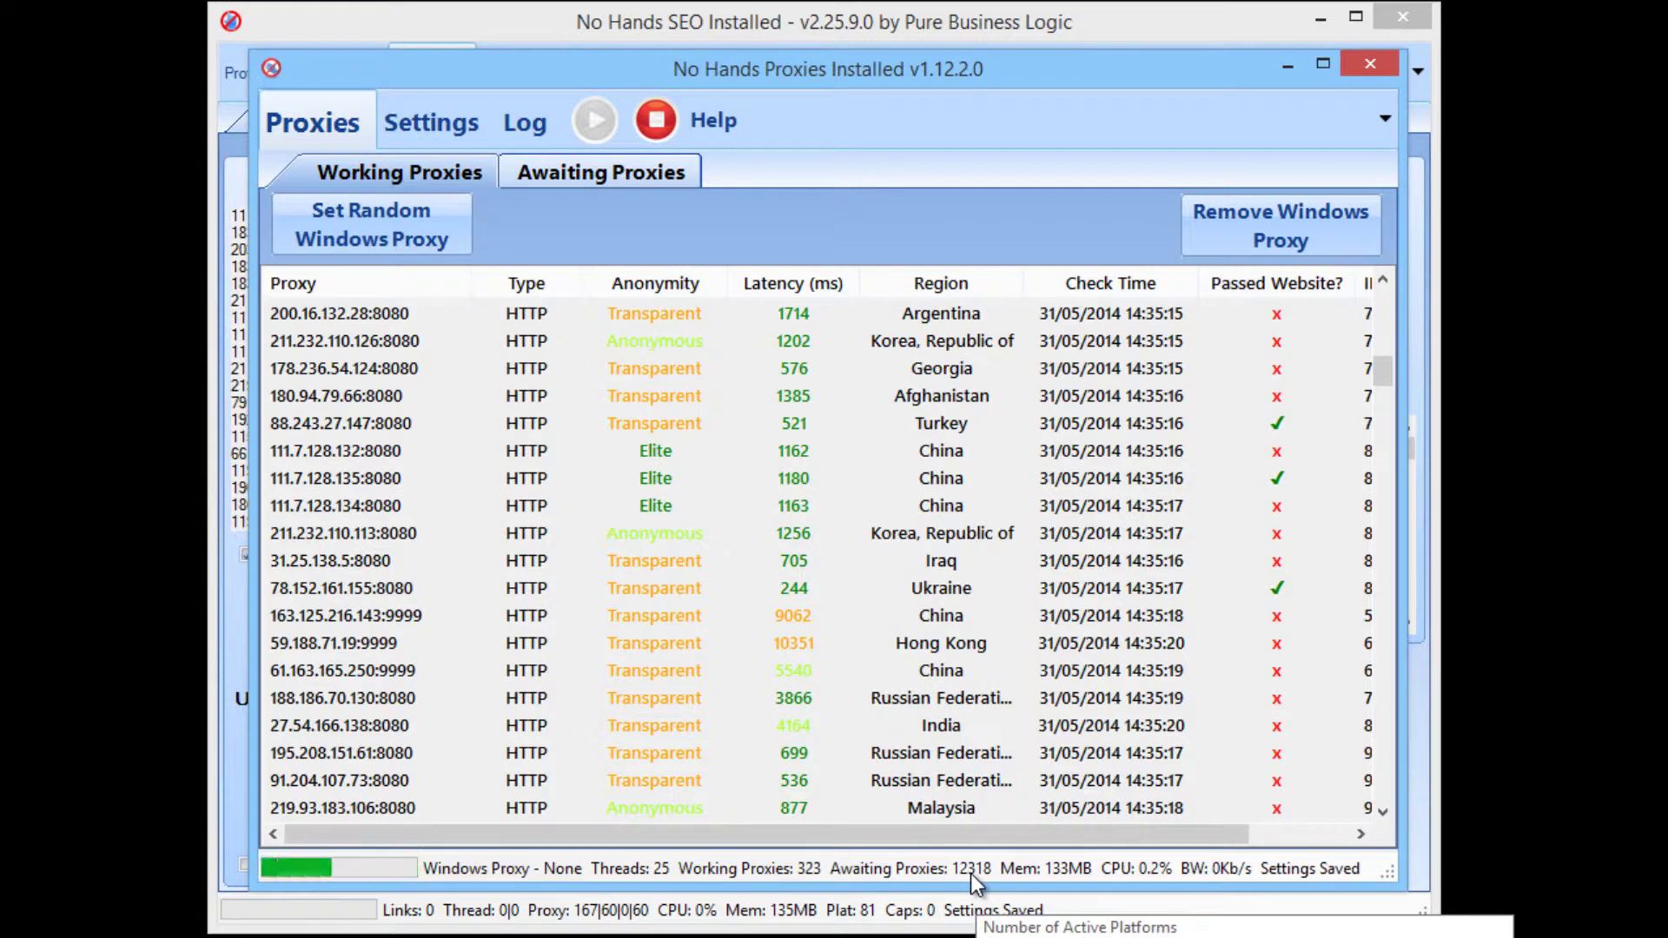
- Return to No Hands SEO and look over the proxies loaded in the private proxies list
key(alt+F4)
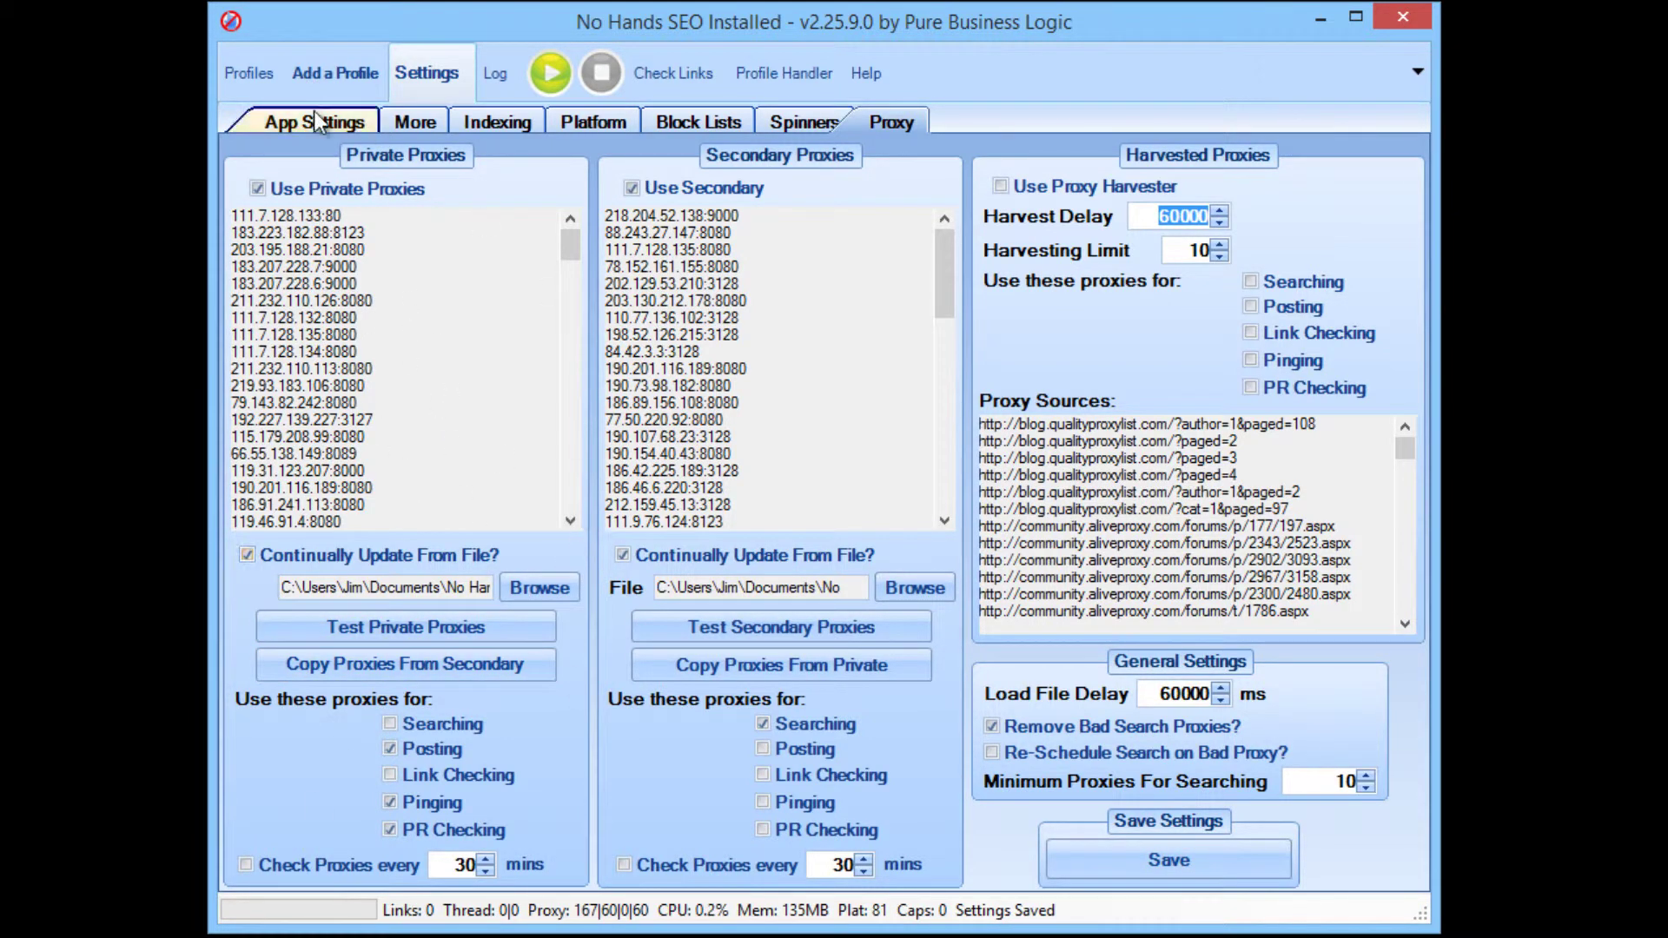
mouse_move(460, 454)
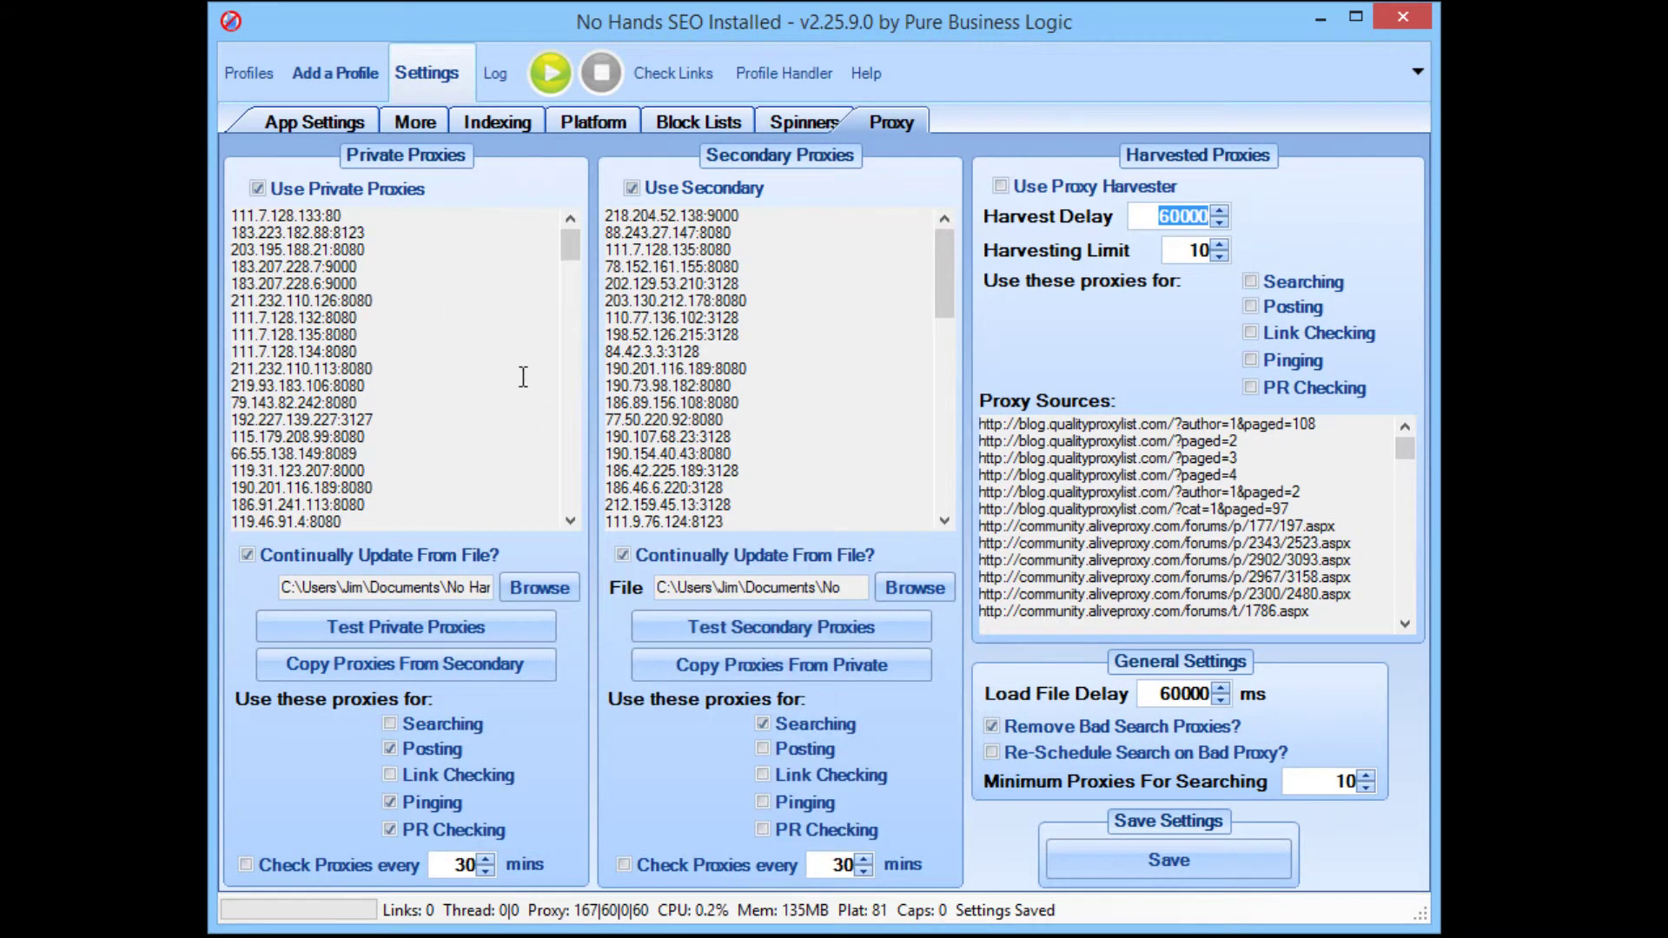
mouse_move(521, 376)
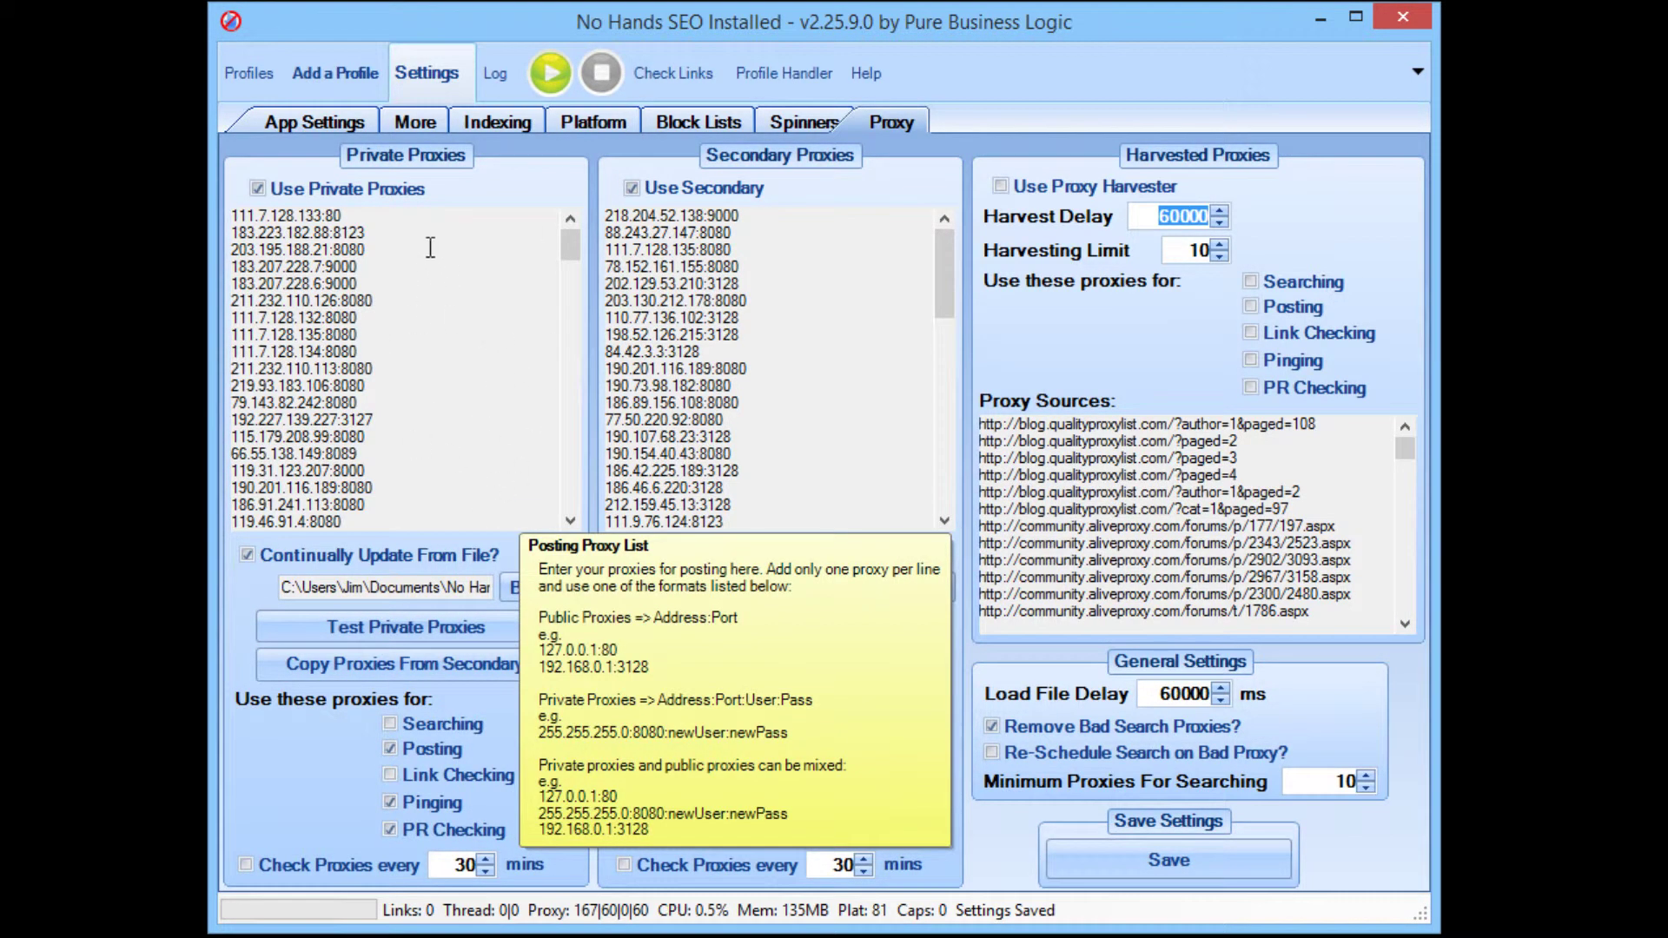
drag(261, 216, 373, 478)
click(470, 373)
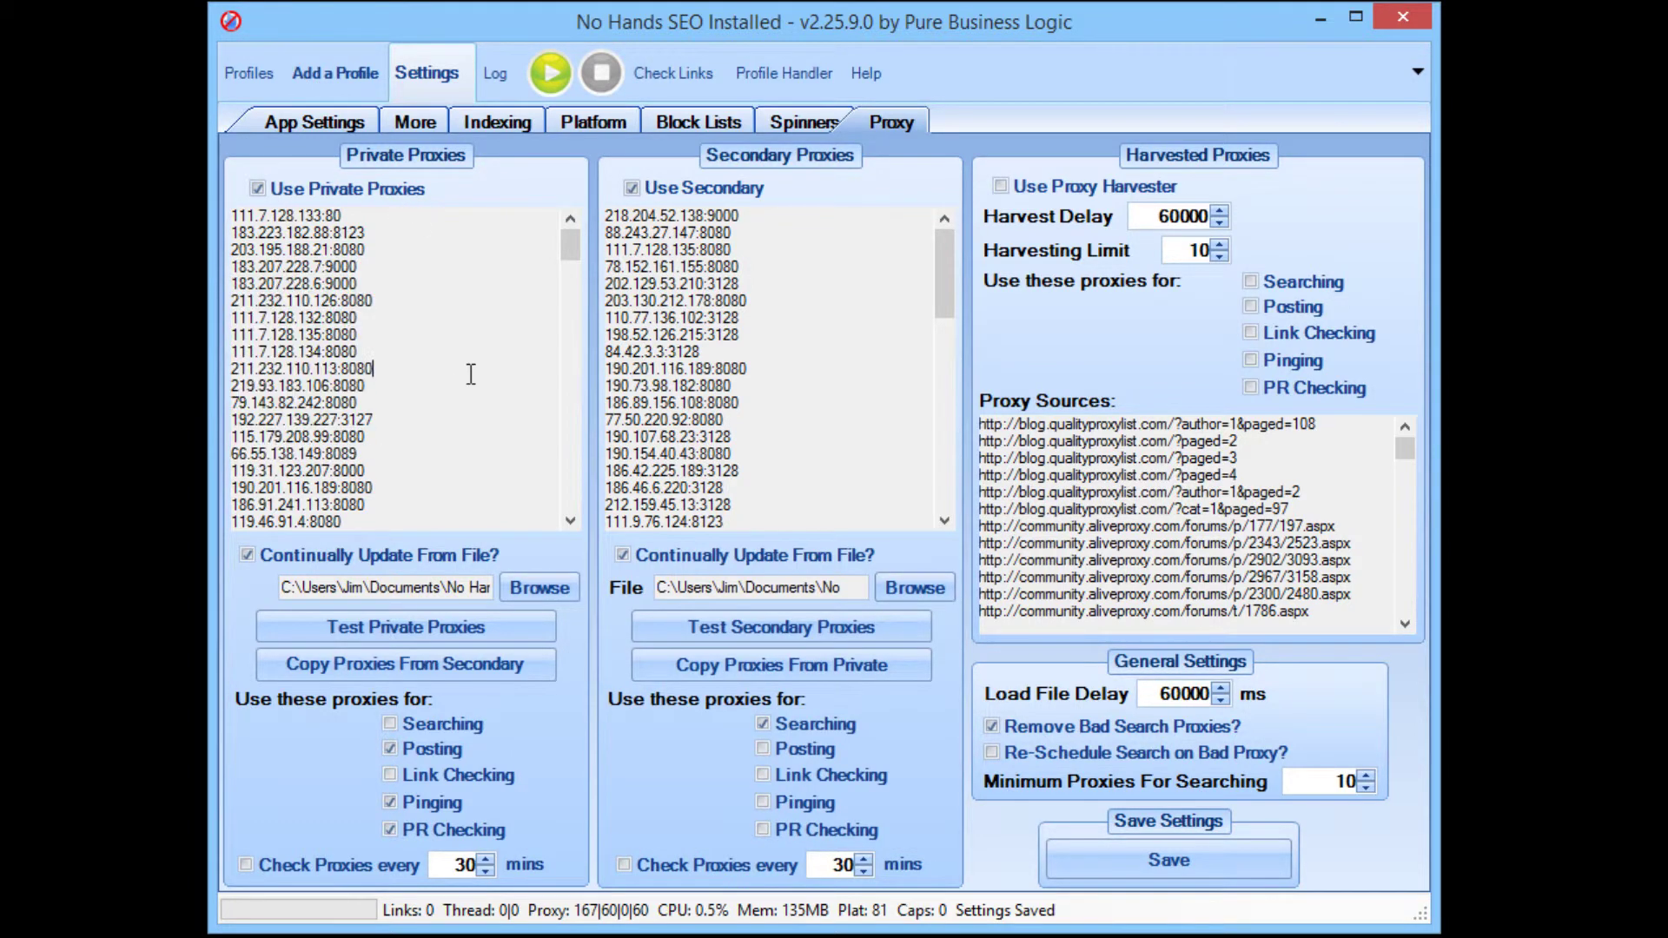
mouse_move(470, 401)
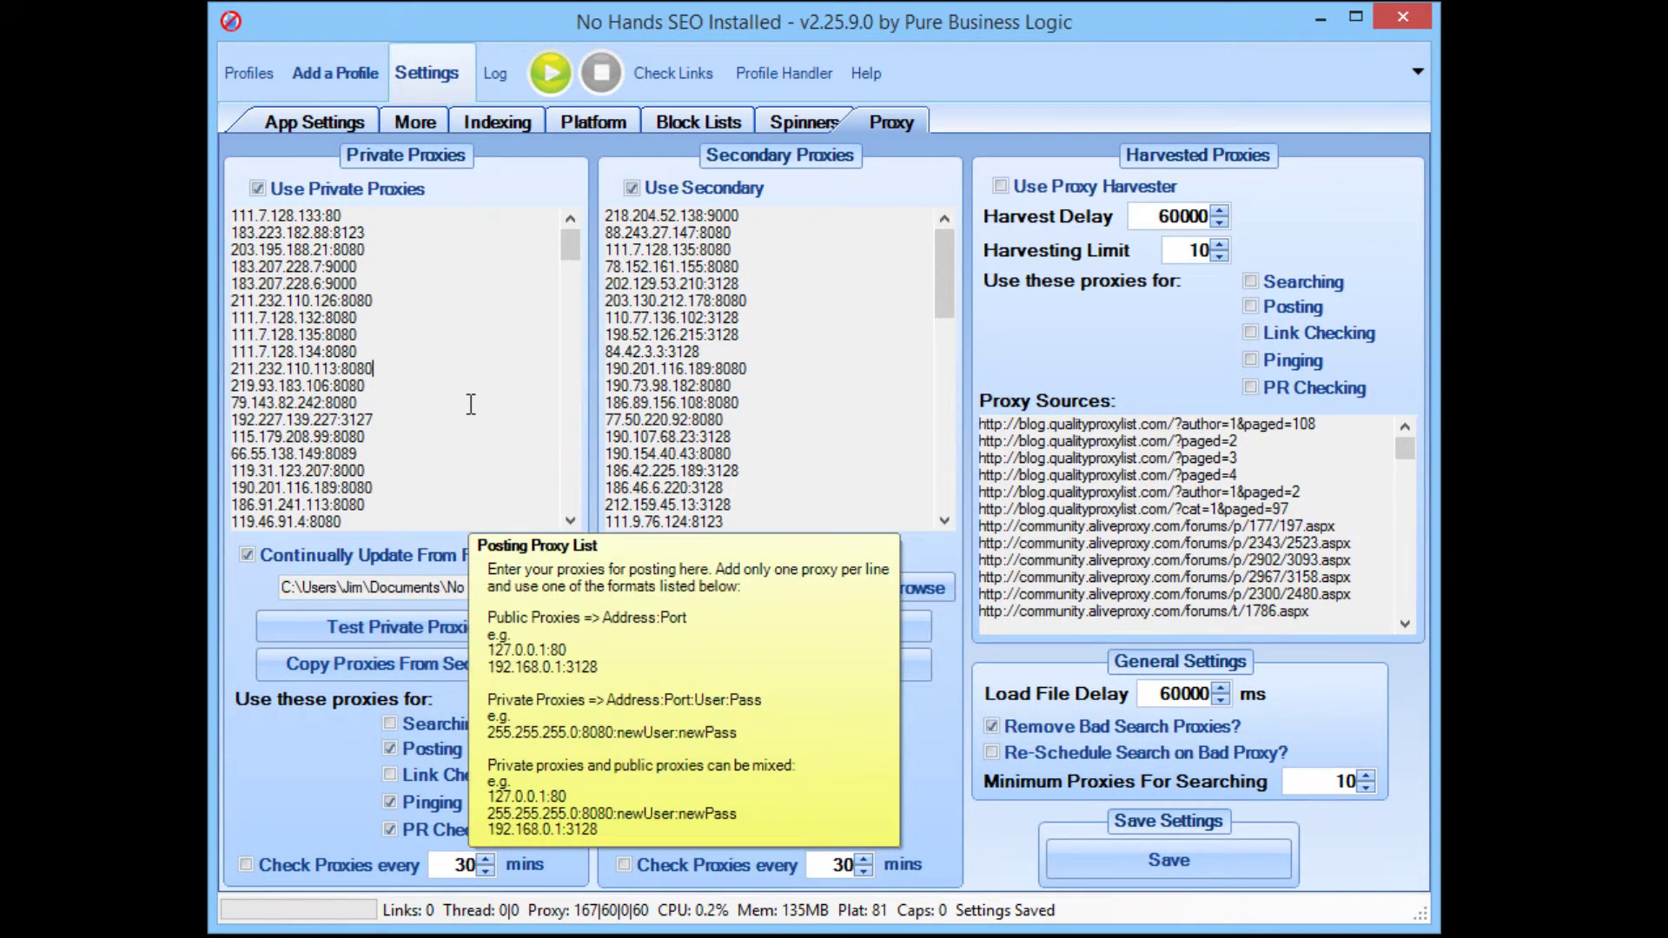